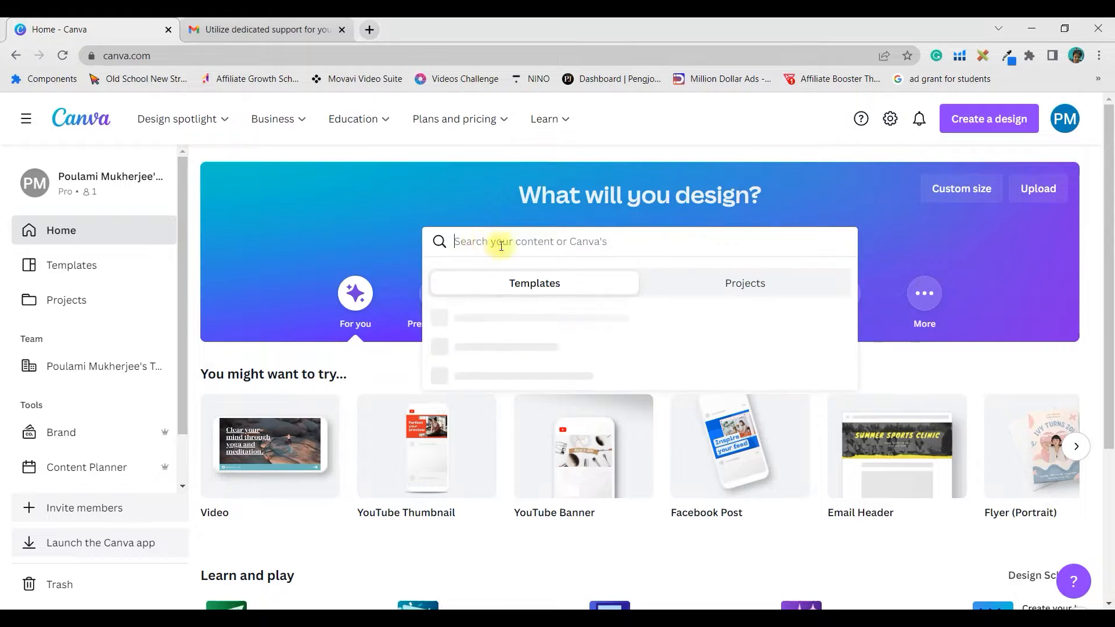
- Search Canva for 'Email Header' templates and open the blue business header template
text(E)
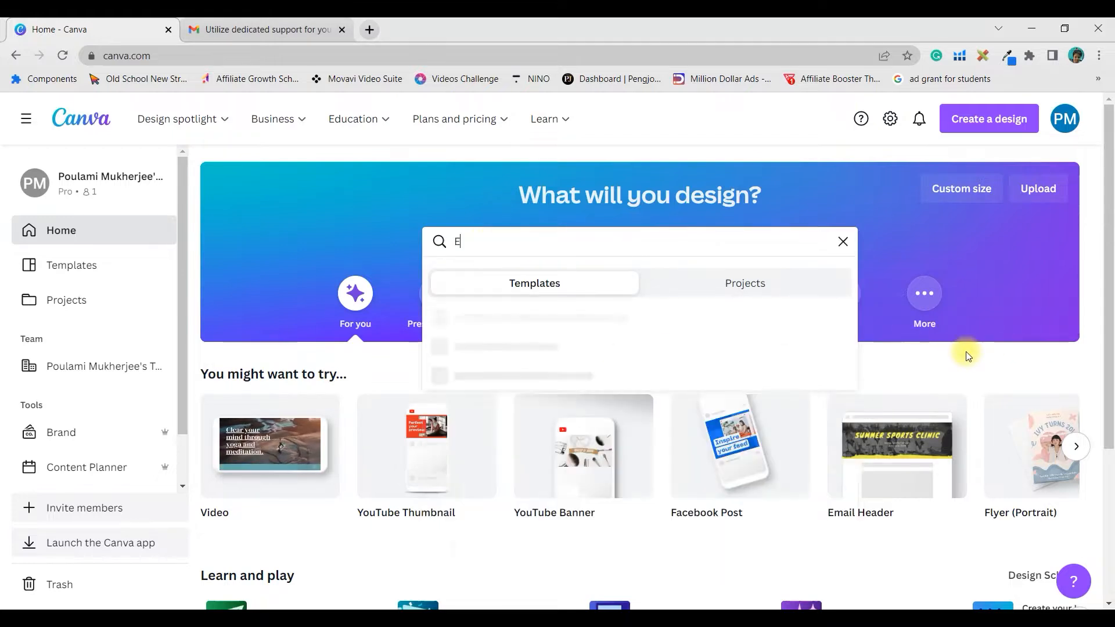
text(mail Header)
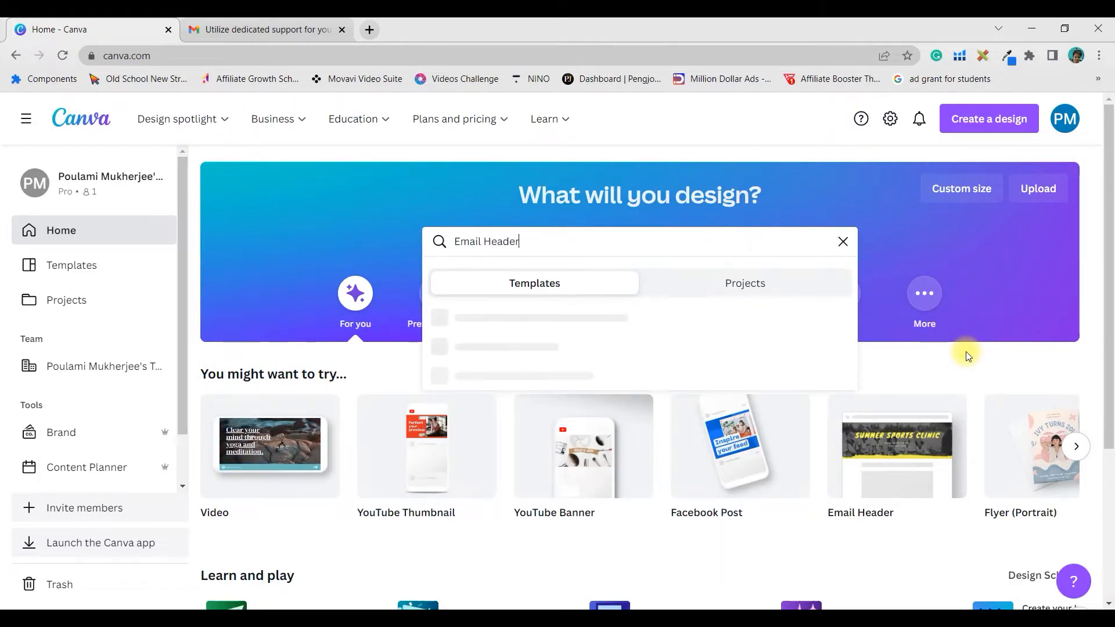
key(Return)
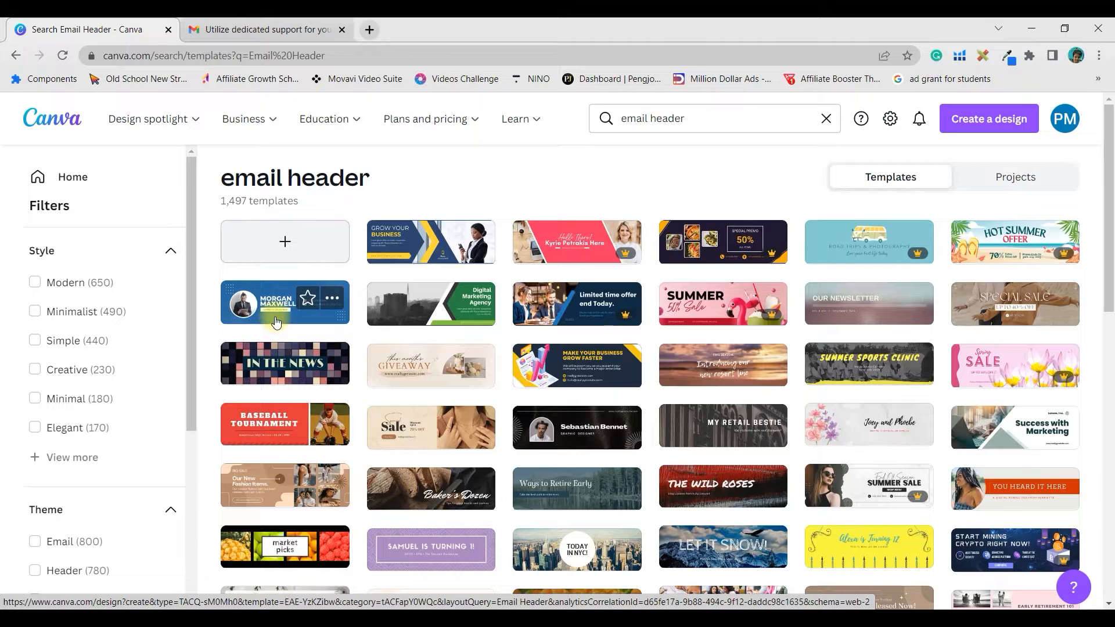
click(276, 322)
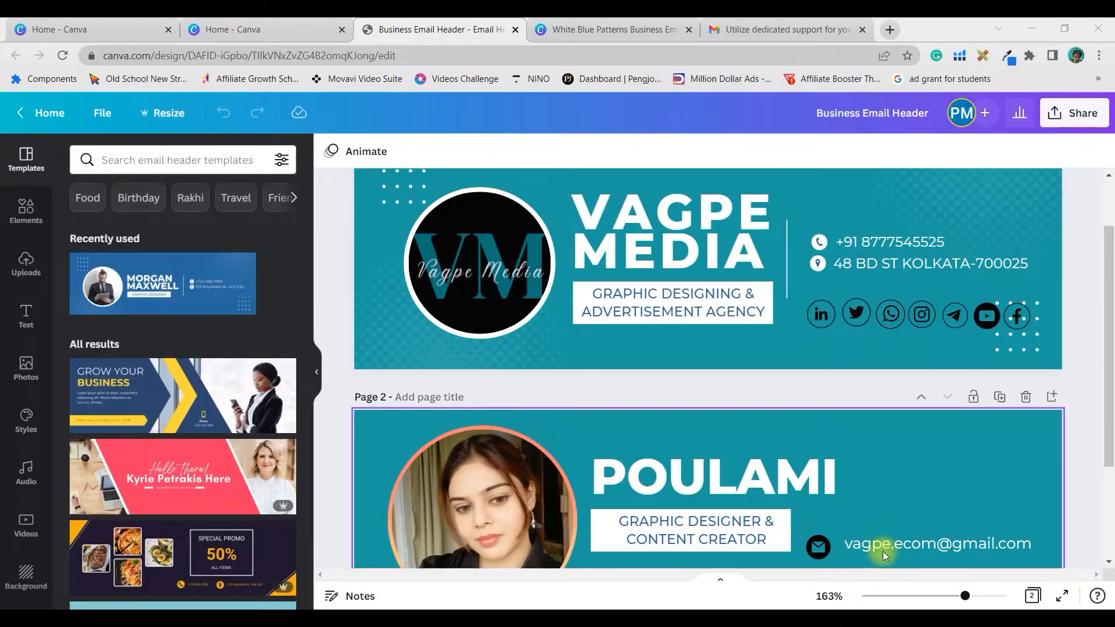
- Detach and delete the man's profile photo, leaving an empty circle frame
scroll(907, 441, down, 4)
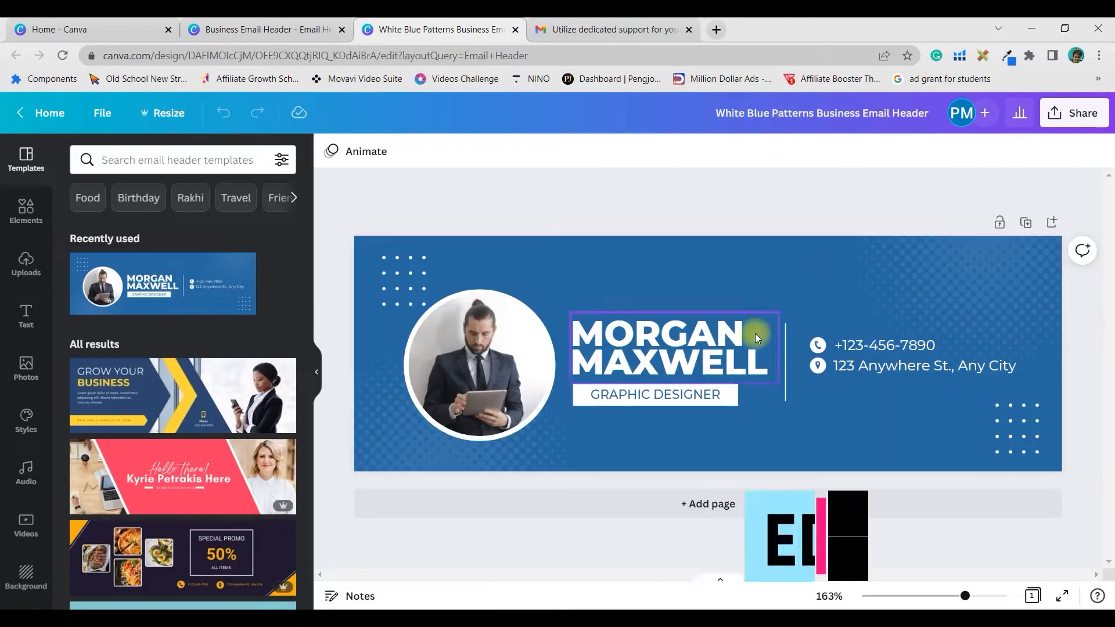
click(481, 357)
right_click(480, 359)
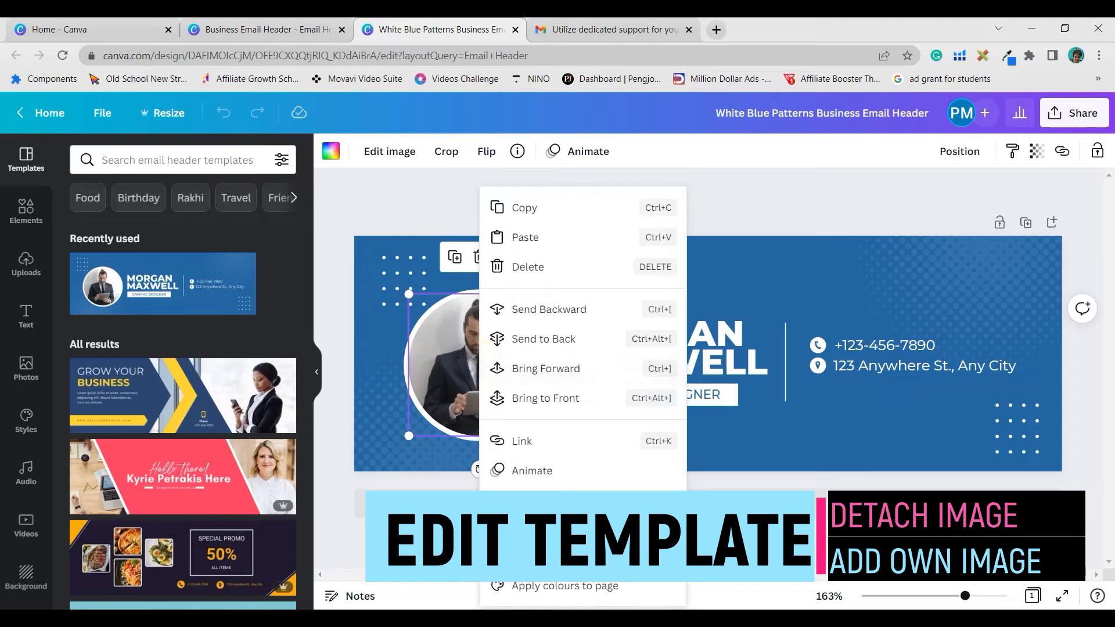
click(532, 512)
key(Delete)
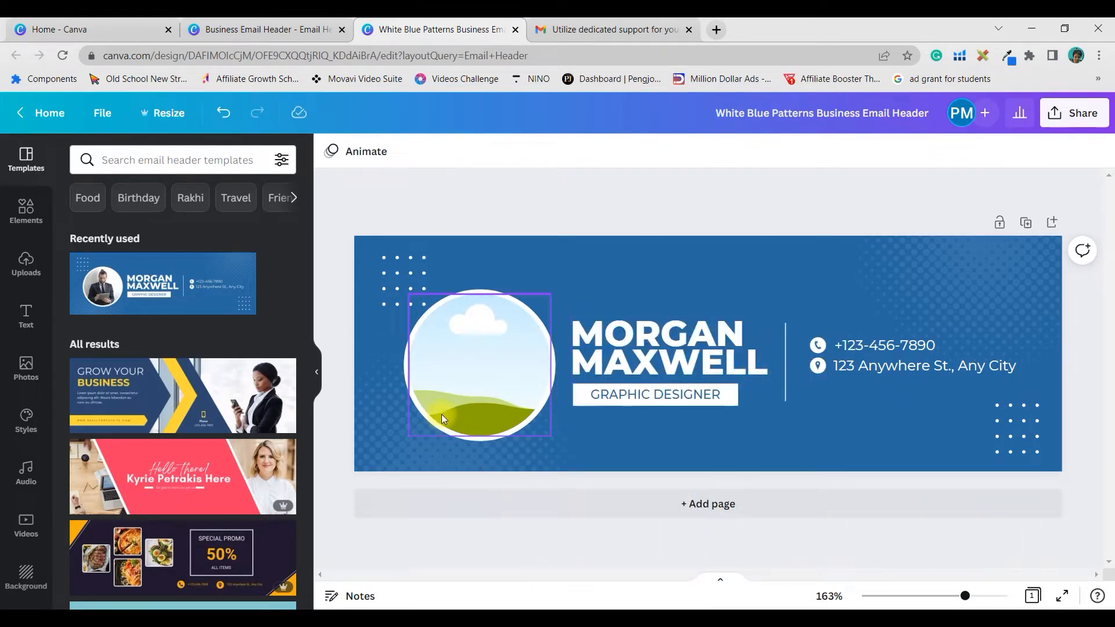
click(456, 252)
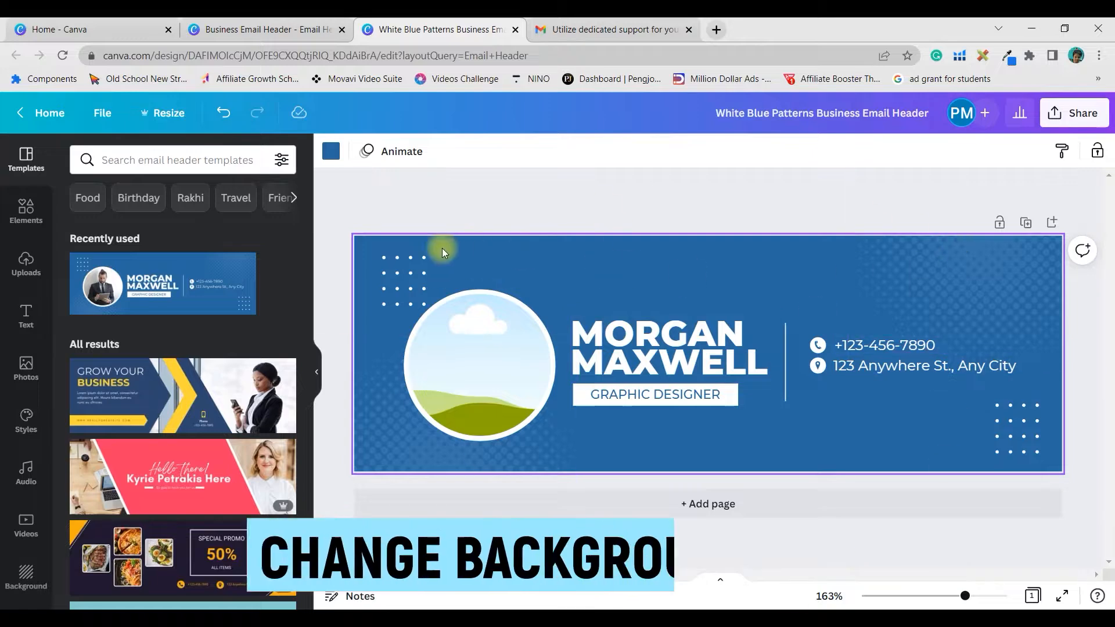
- Recolour the header background teal and save the custom document colour #048E94
click(330, 152)
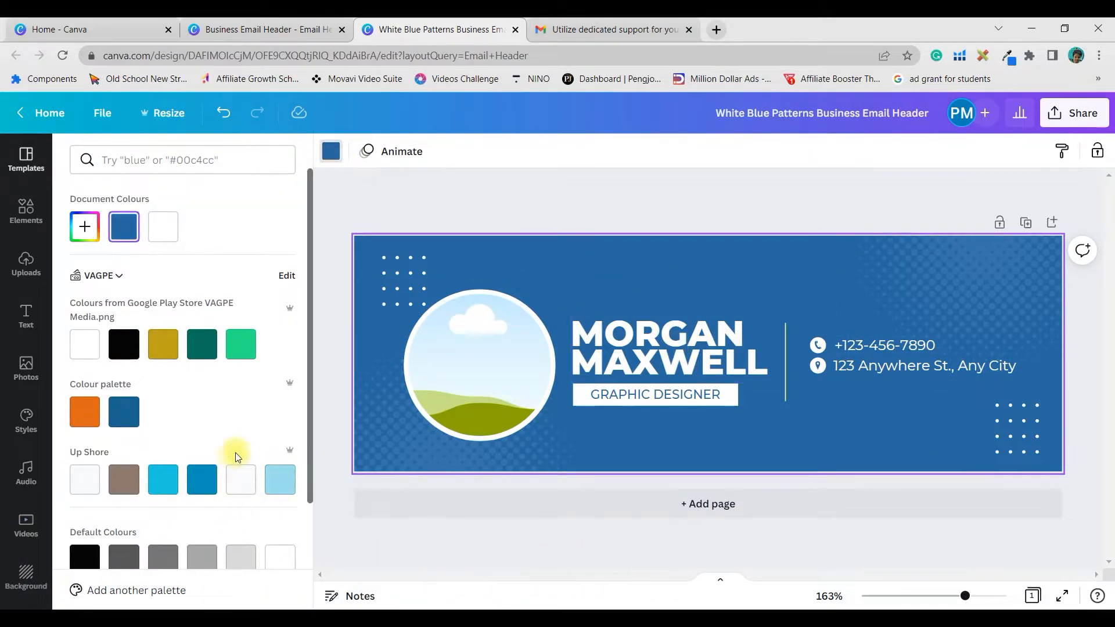
scroll(204, 412, down, 3)
scroll(165, 371, up, 1)
click(162, 379)
click(85, 538)
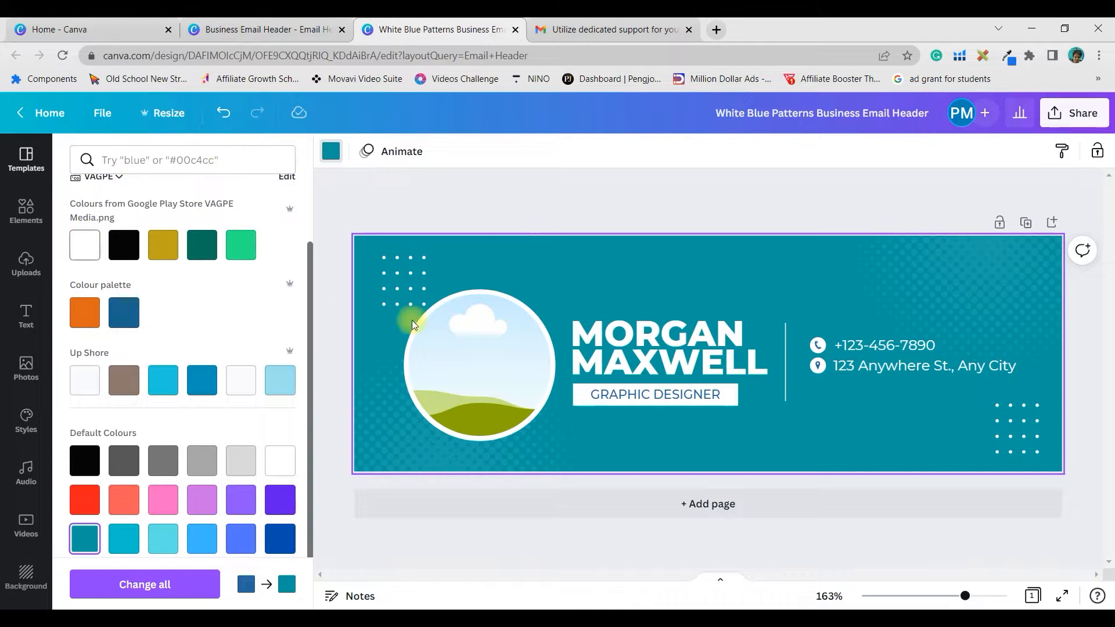
scroll(128, 298, up, 3)
click(85, 226)
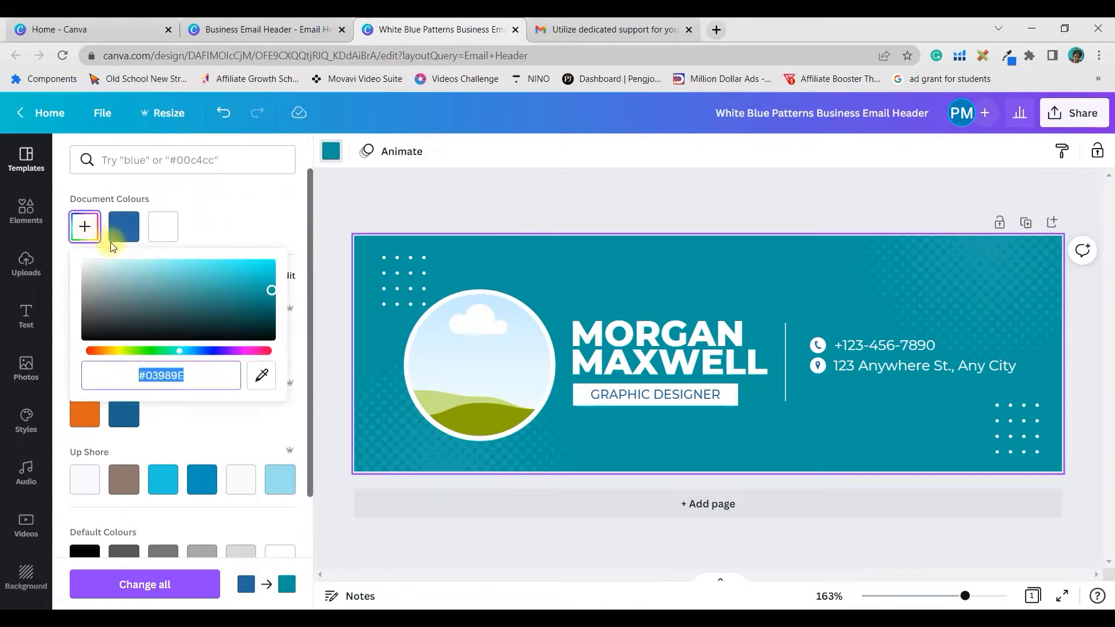
click(269, 289)
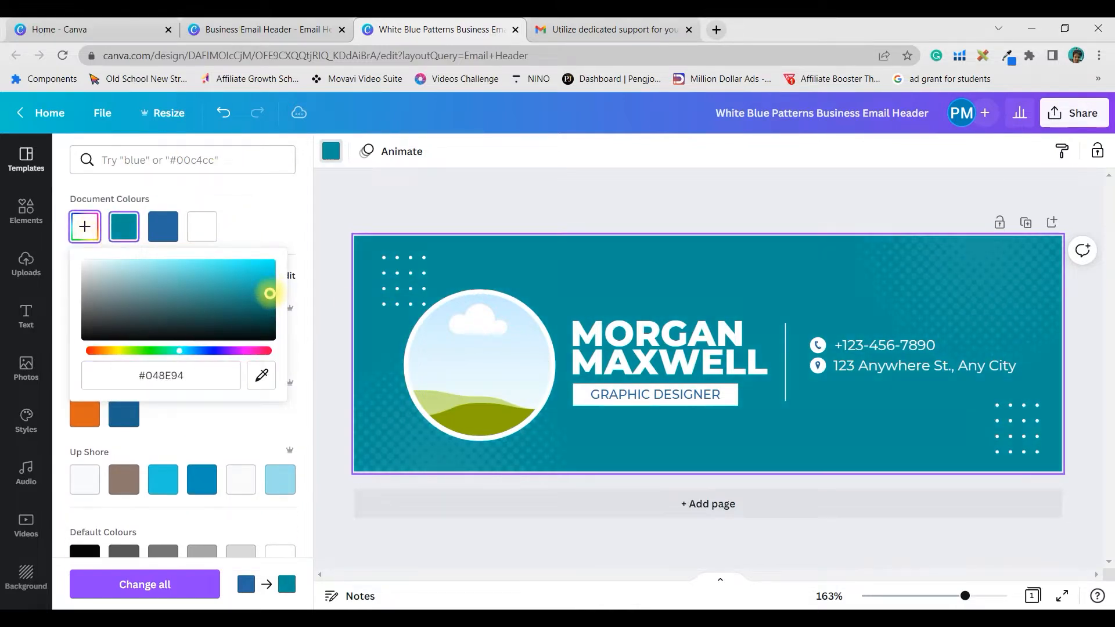
click(485, 366)
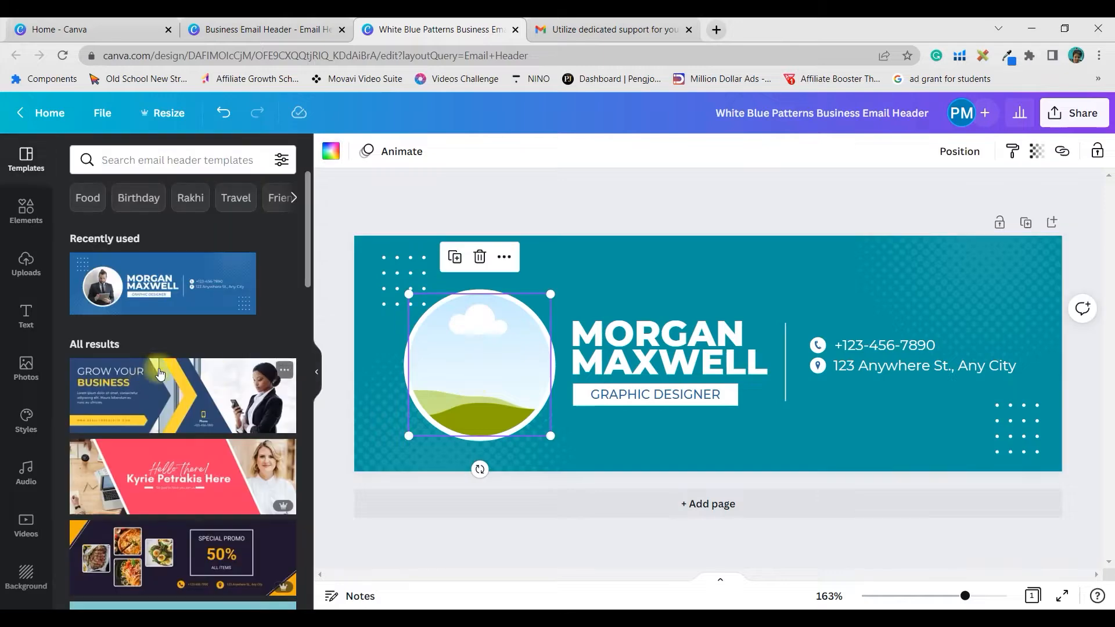
- Drag the uploaded black VM logo from Uploads into the empty circle frame
click(27, 265)
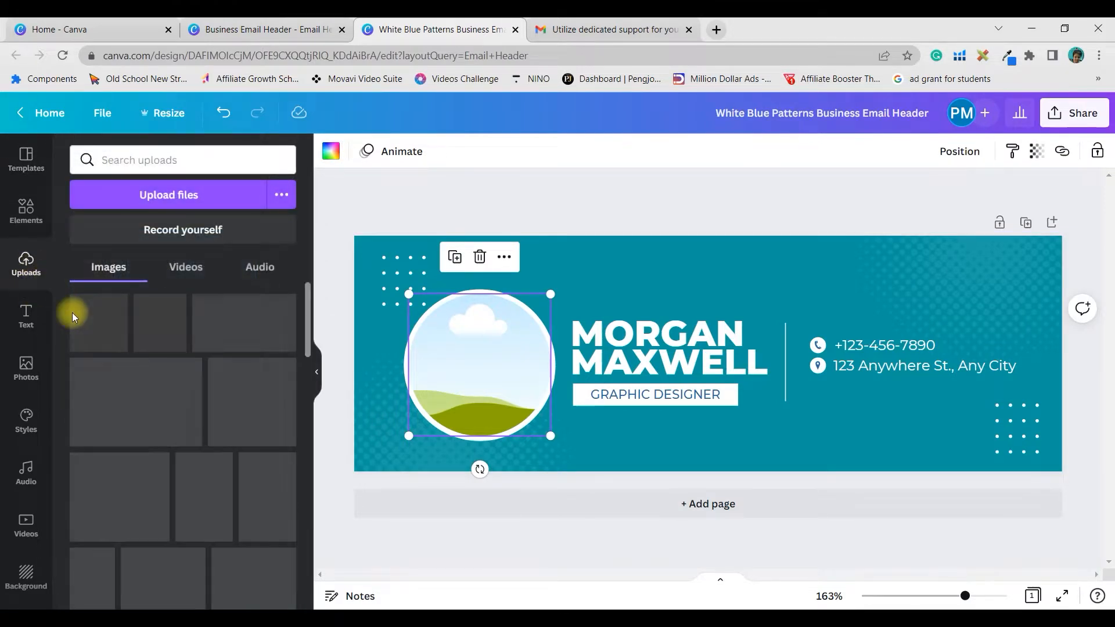
scroll(214, 402, down, 8)
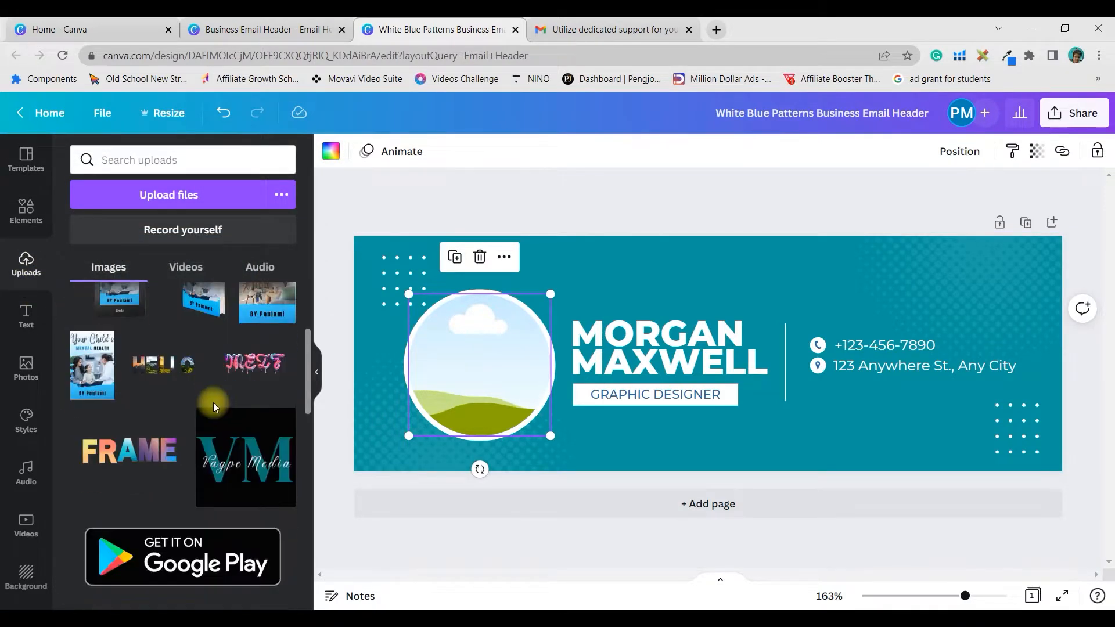
scroll(233, 406, up, 2)
scroll(232, 406, up, 1)
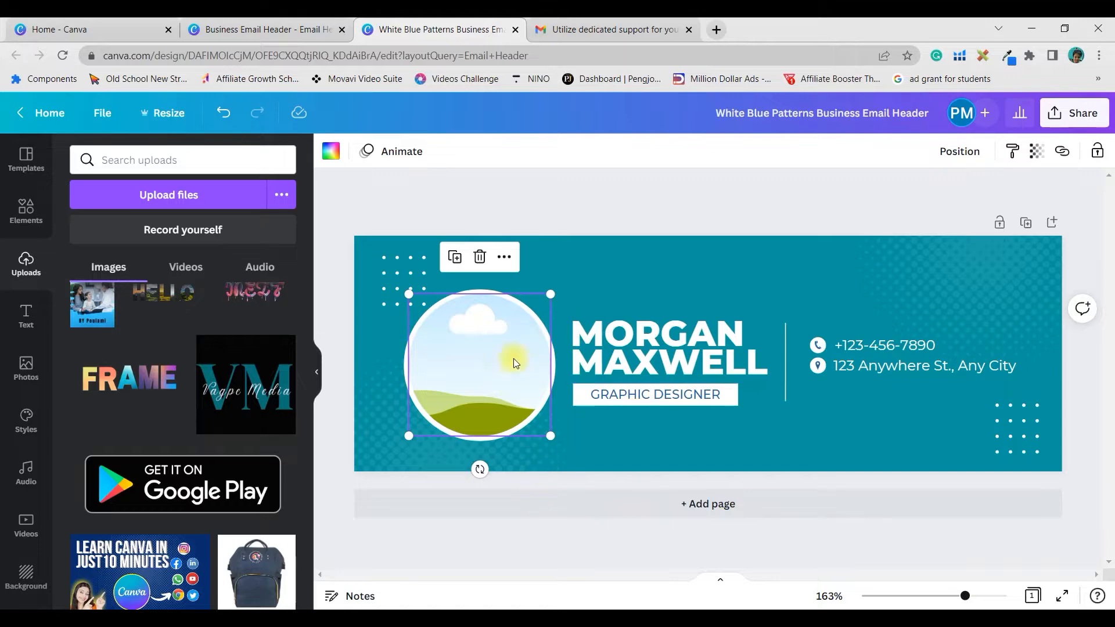
click(590, 29)
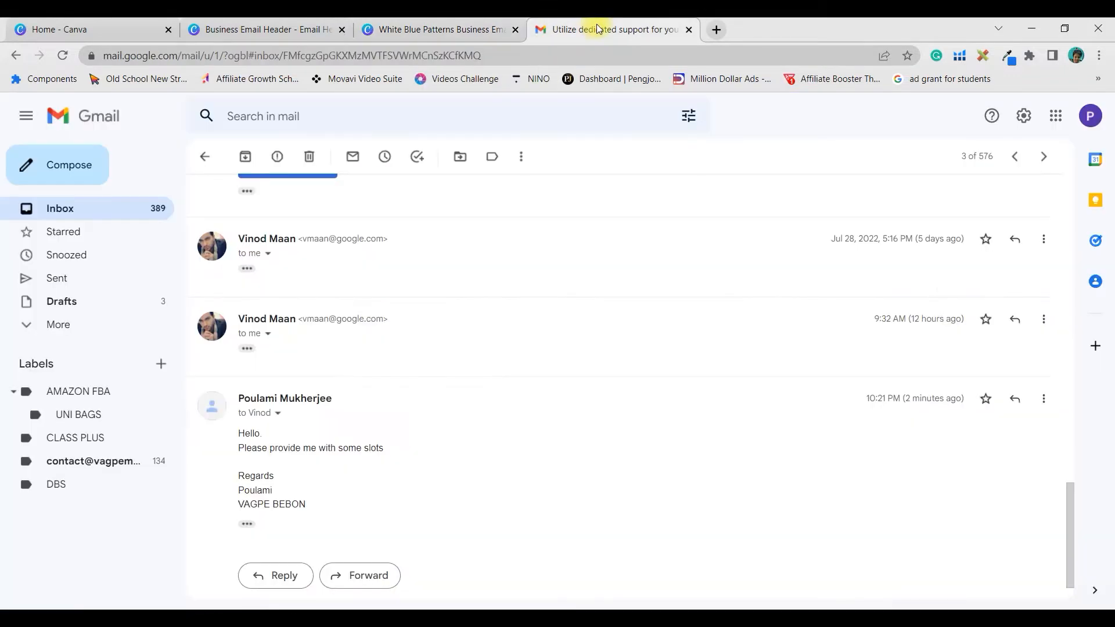
click(433, 31)
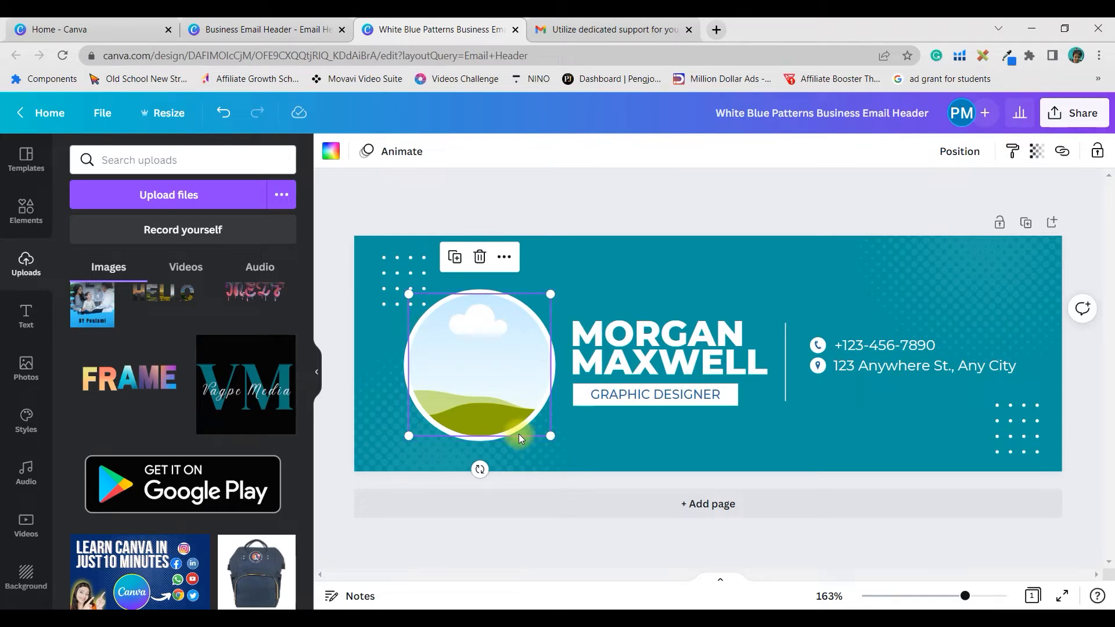
drag(255, 377, 493, 365)
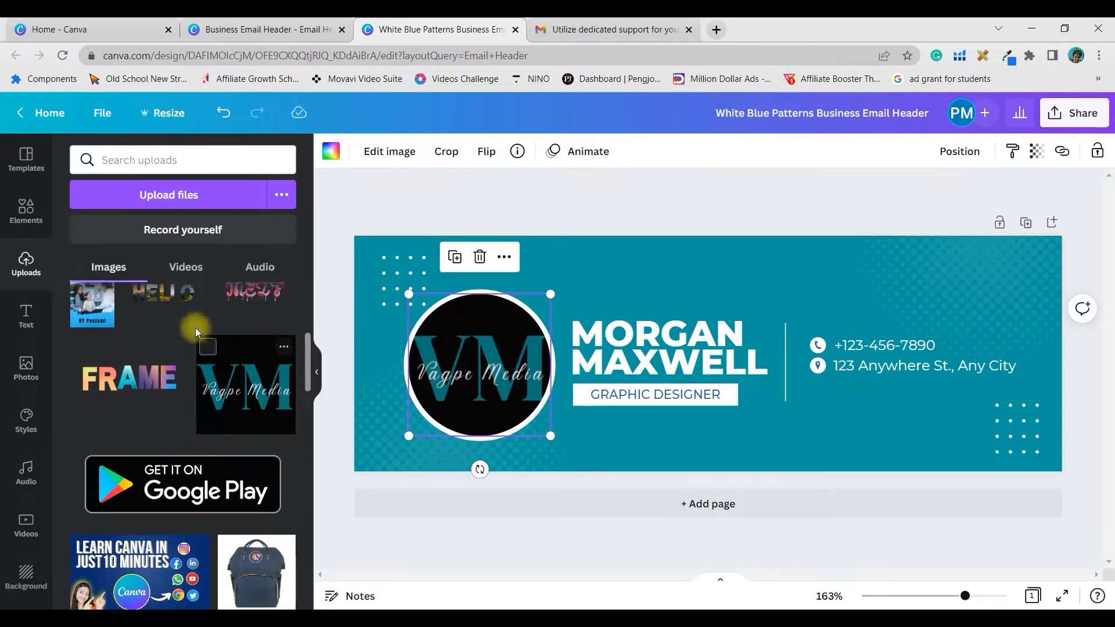
click(191, 197)
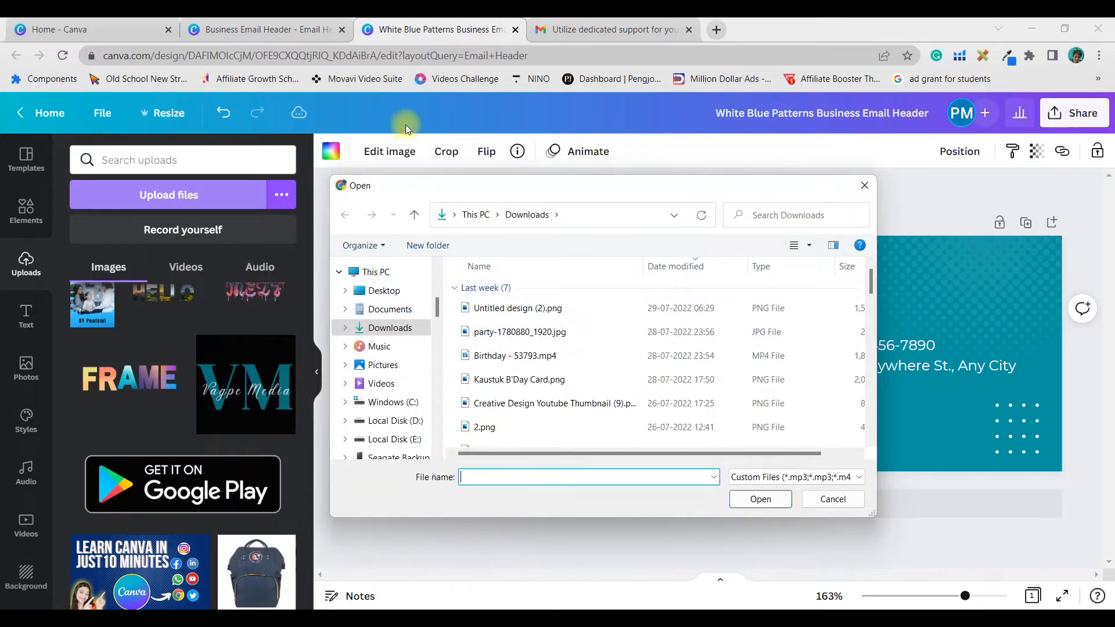
click(866, 186)
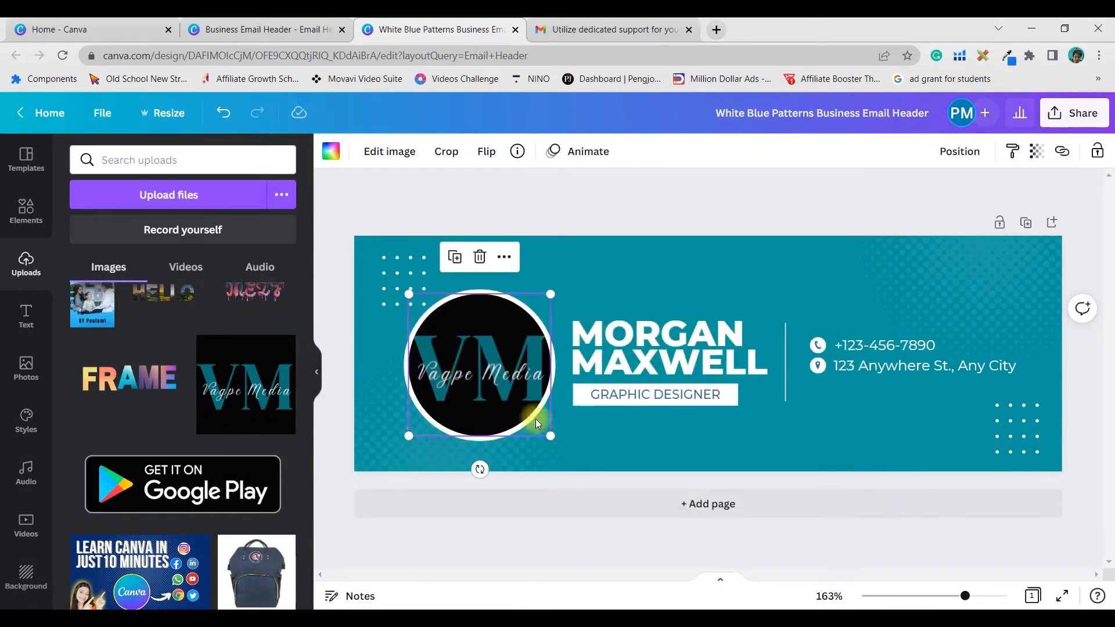
- Recentre the VM logo within the circle frame
double_click(503, 382)
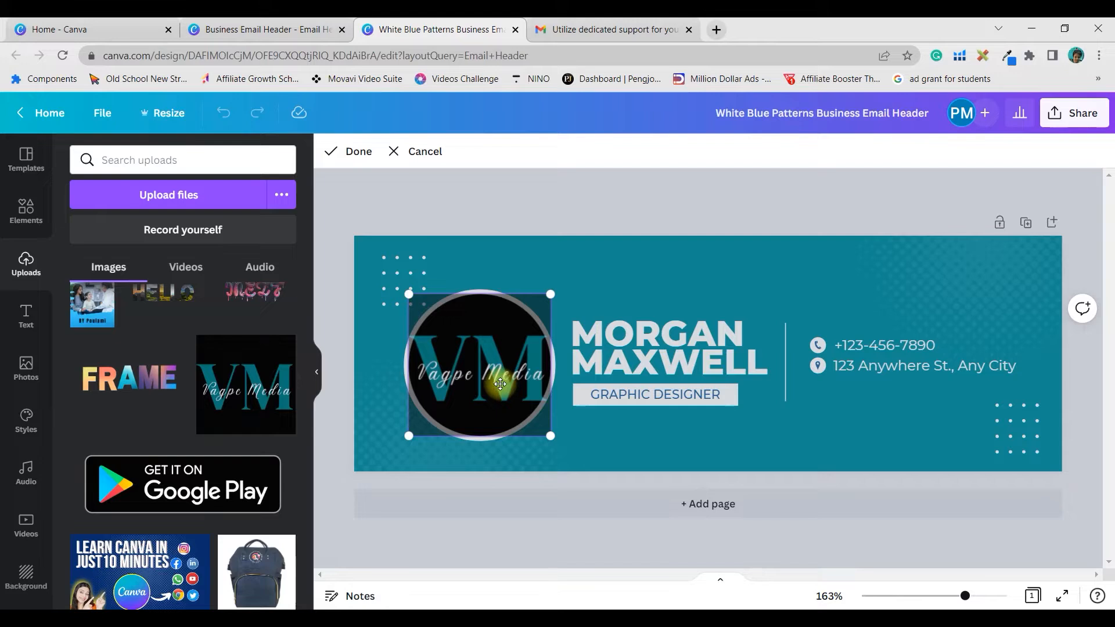
mouse_move(500, 384)
mouse_down()
mouse_move(465, 370)
mouse_move(511, 374)
mouse_up()
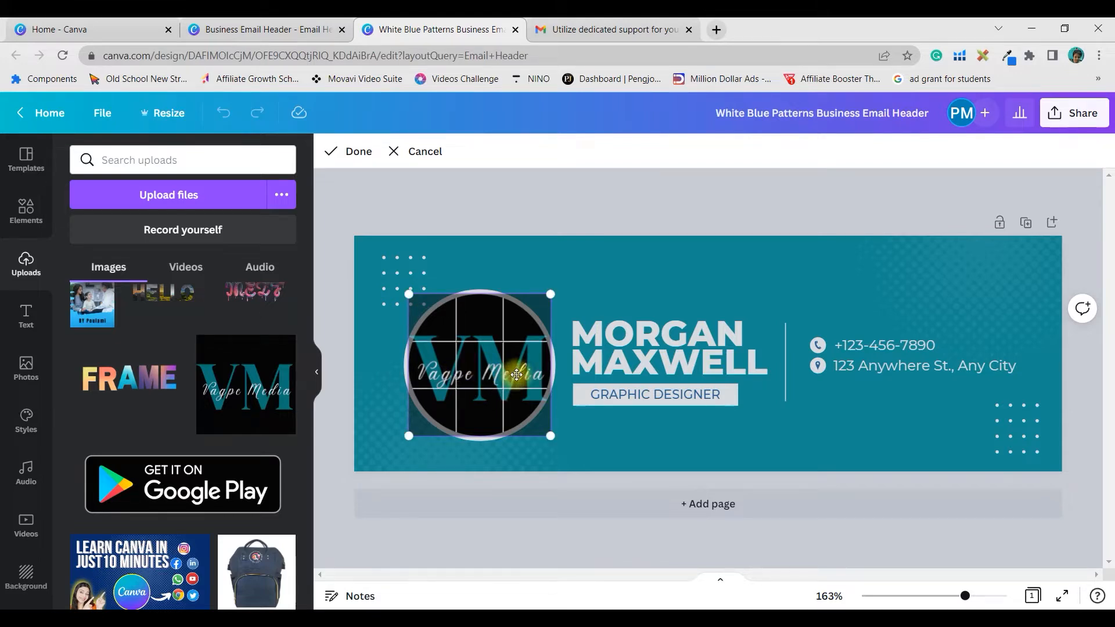
click(598, 430)
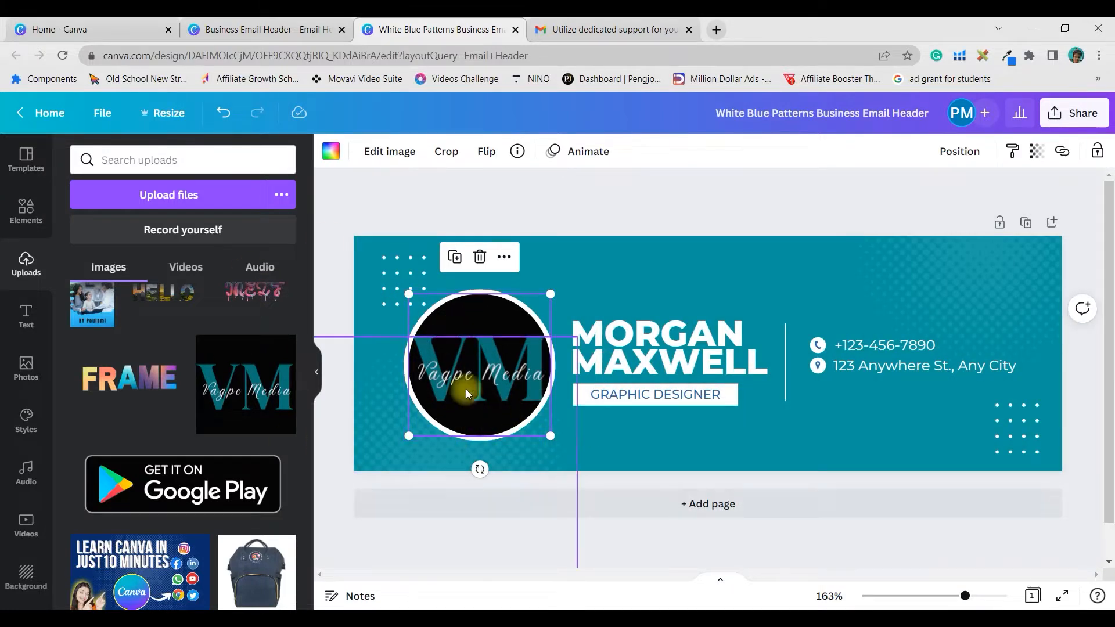
click(654, 419)
- Replace the MORGAN MAXWELL name with 'VAGPE MEDIA' and enlarge it to size 33.8
click(639, 338)
click(636, 334)
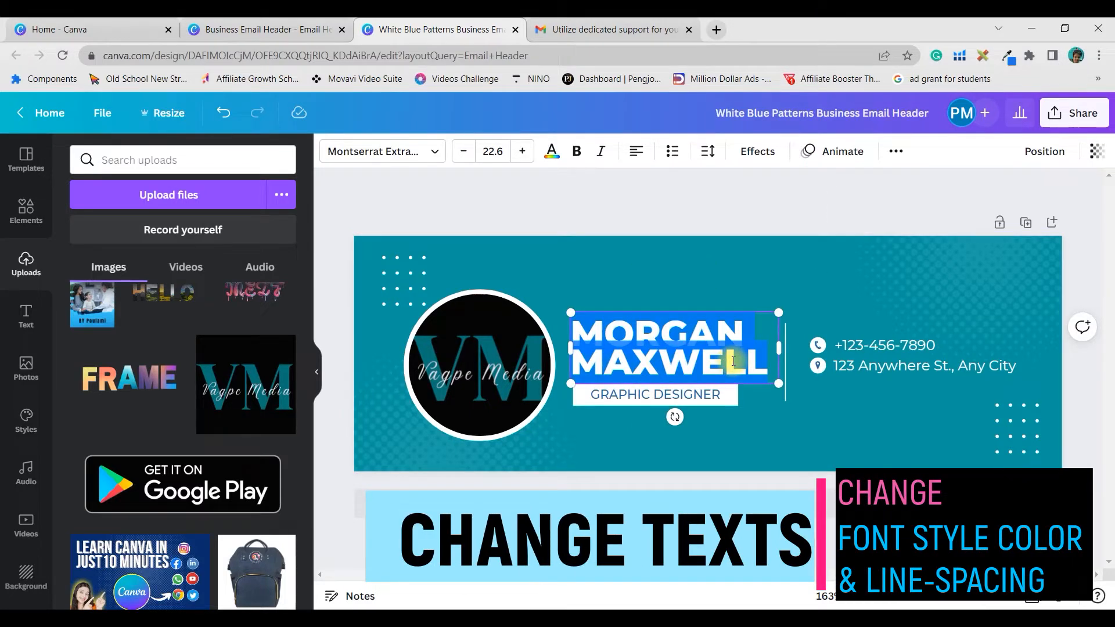
text(VAGPE)
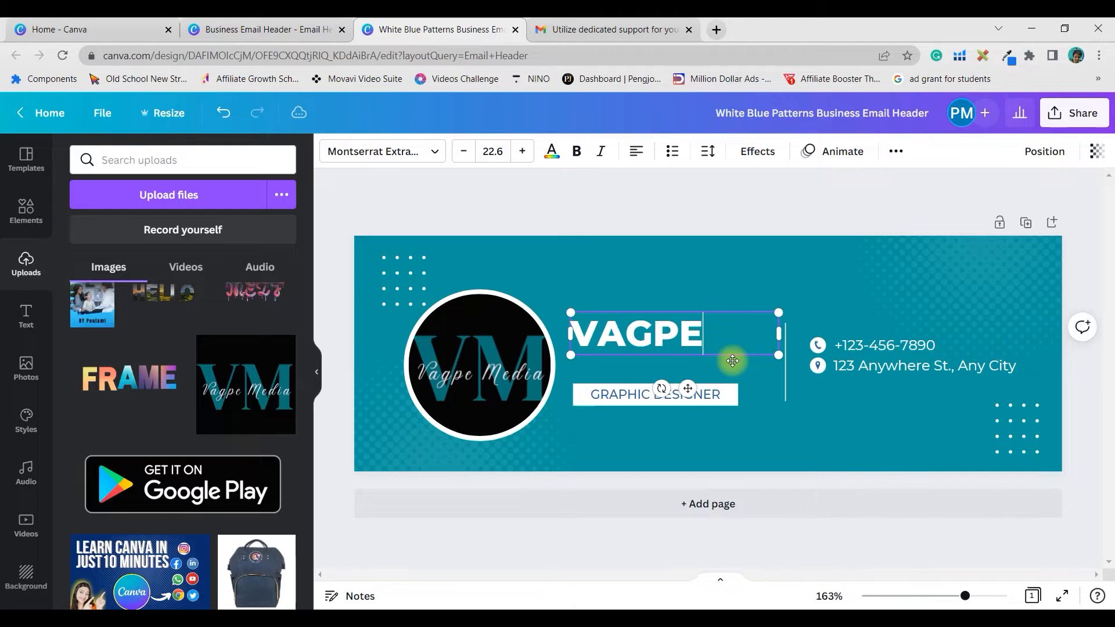
text( MEDIA)
drag(779, 345, 786, 277)
click(807, 210)
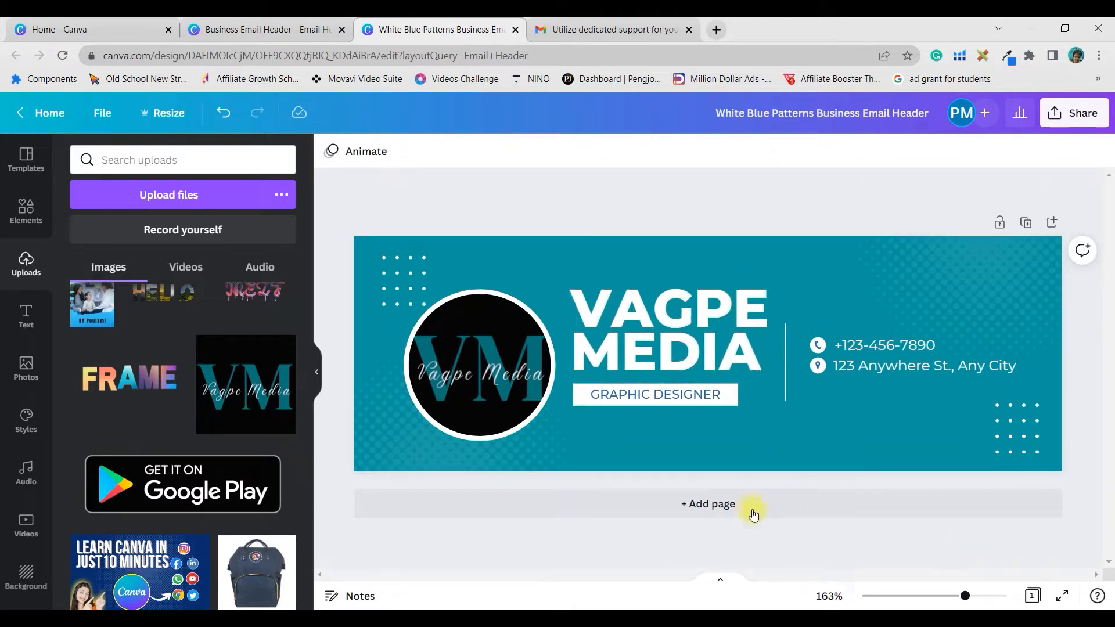
- Slightly widen the letter spacing of the VAGPE MEDIA title
click(699, 324)
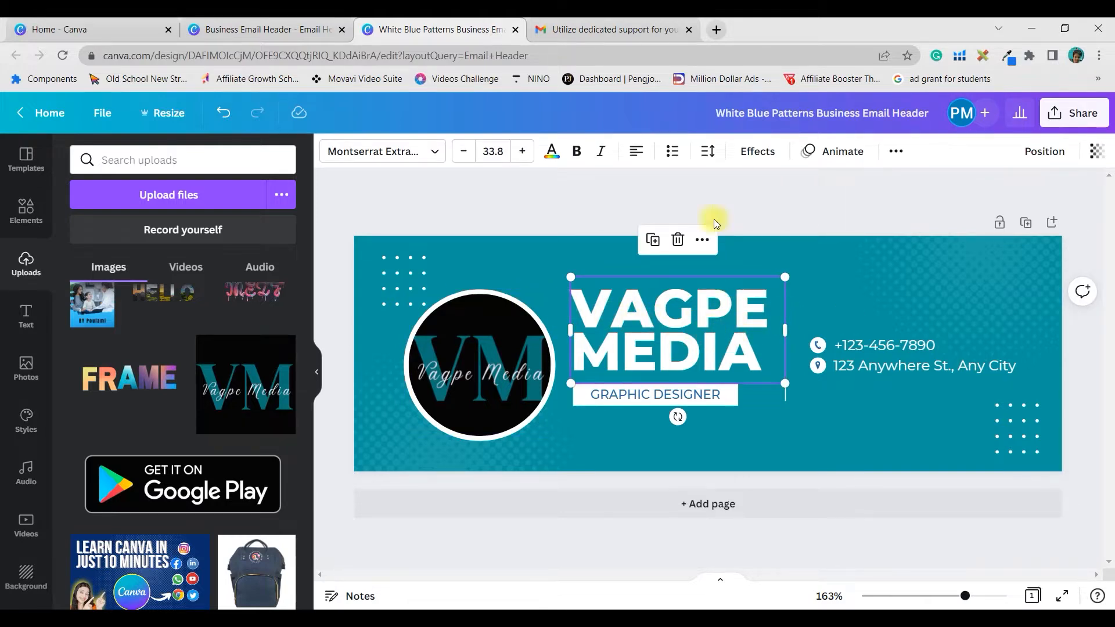
click(708, 152)
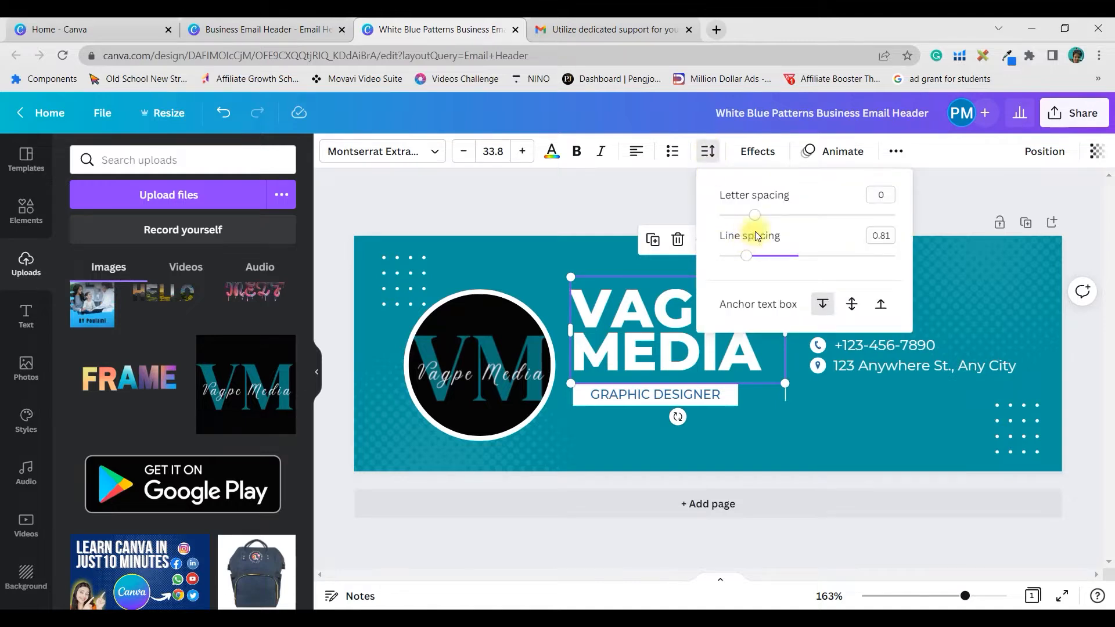
drag(756, 222, 766, 226)
click(798, 338)
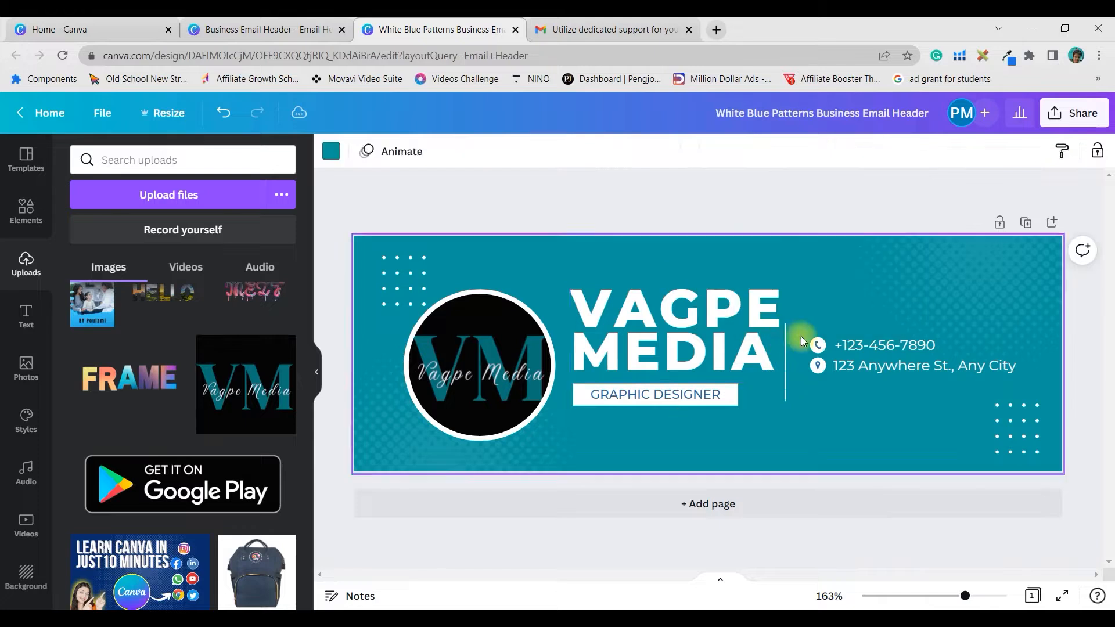
- Lengthen the vertical divider downward, keeping it perfectly vertical
drag(794, 368, 796, 388)
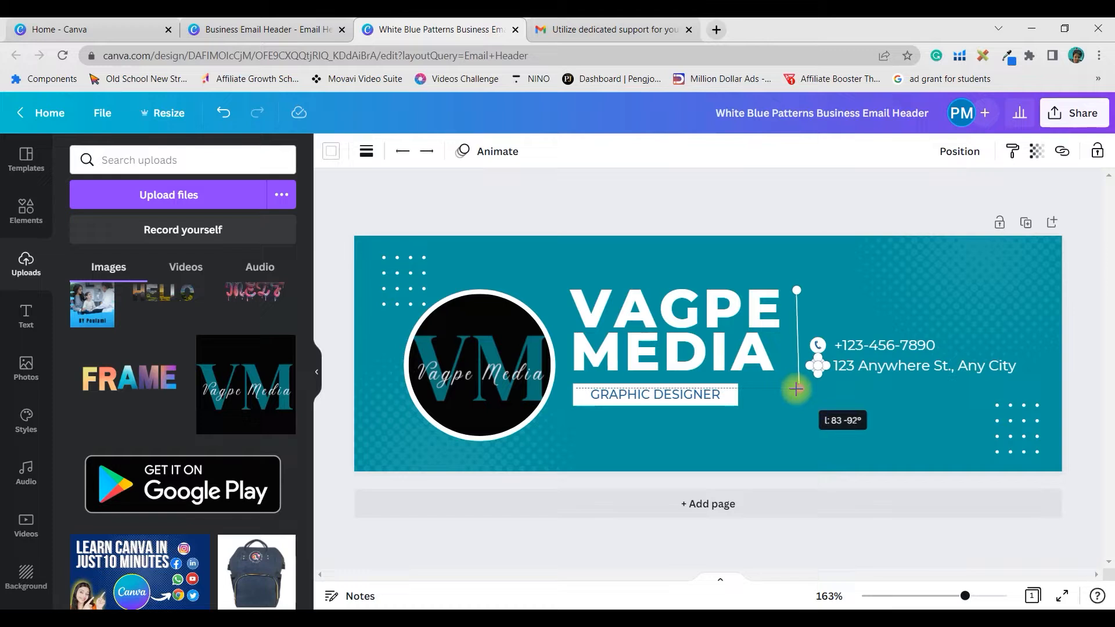
drag(797, 388, 794, 390)
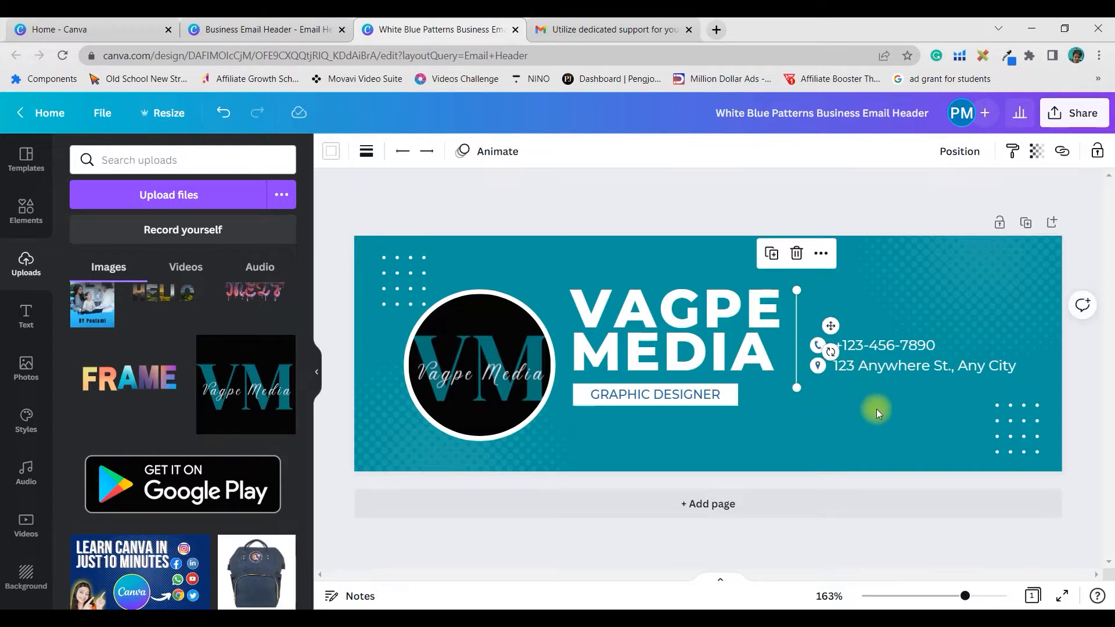
click(882, 439)
- Move the VAGPE MEDIA title and GRAPHIC DESIGNER label together down and right
click(672, 395)
shift+click(693, 308)
drag(693, 308, 706, 326)
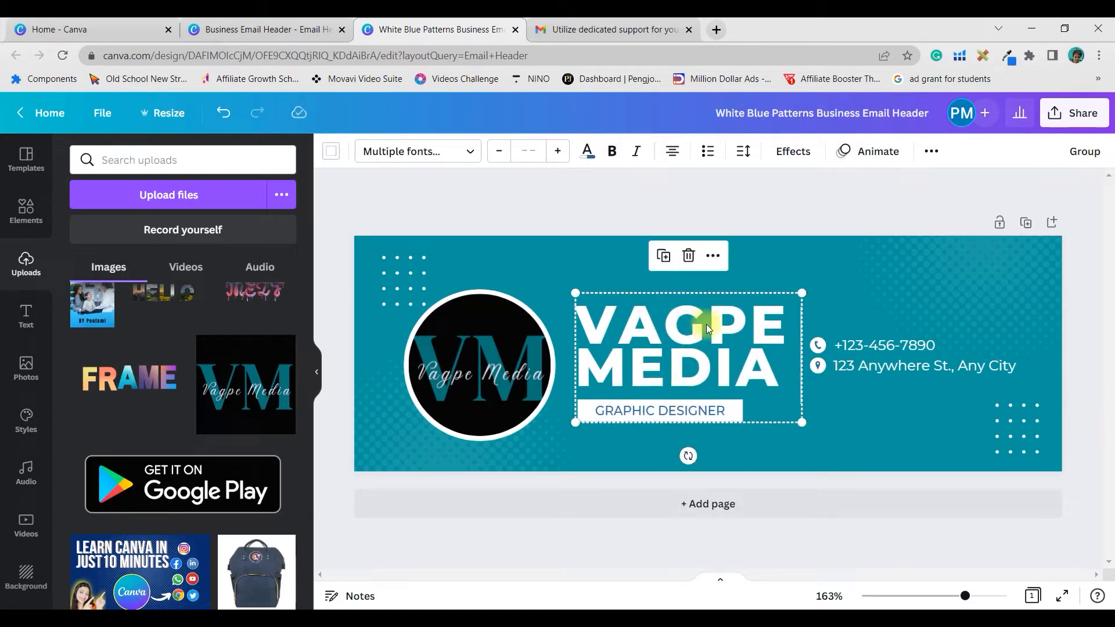
click(1077, 305)
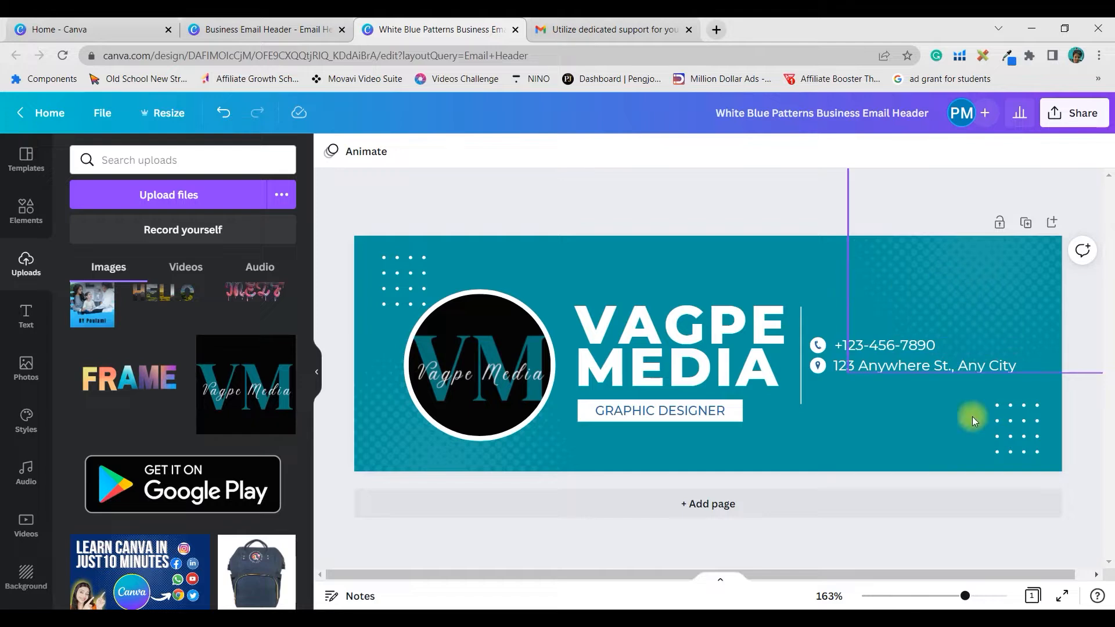
click(884, 344)
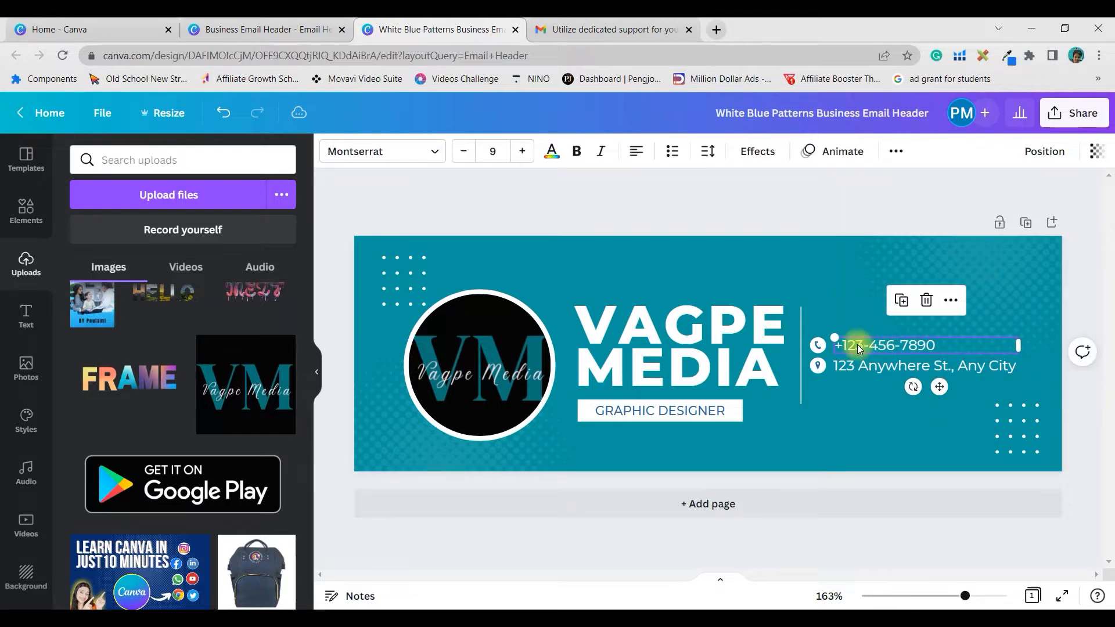
- Inspect the address text, dot and halftone patterns, and VM logo on the header
click(947, 366)
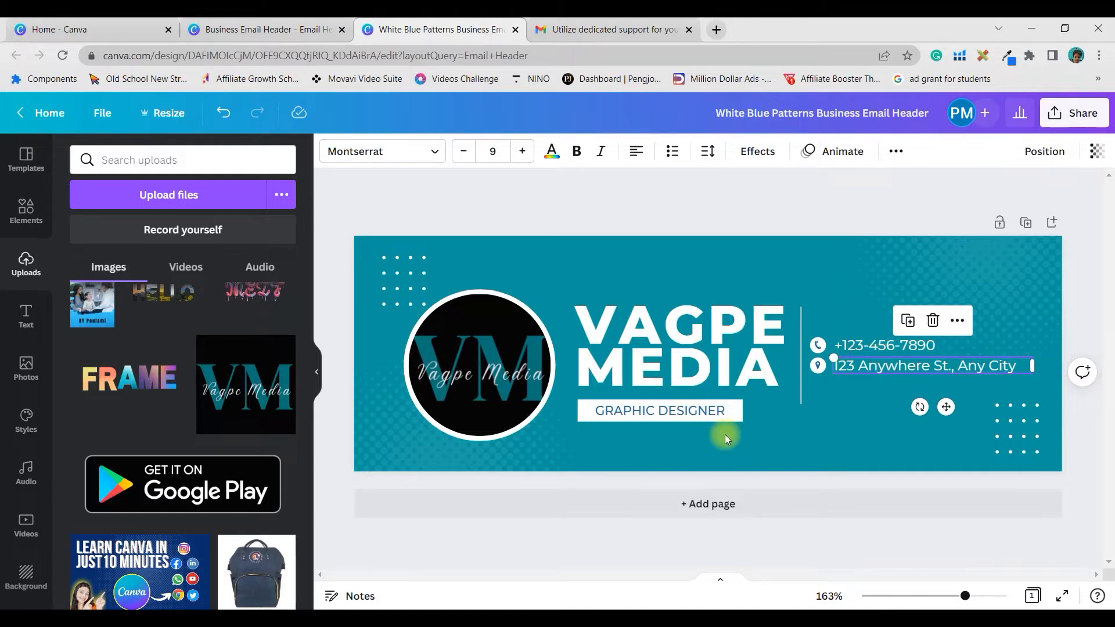
click(401, 277)
click(1019, 446)
click(1026, 295)
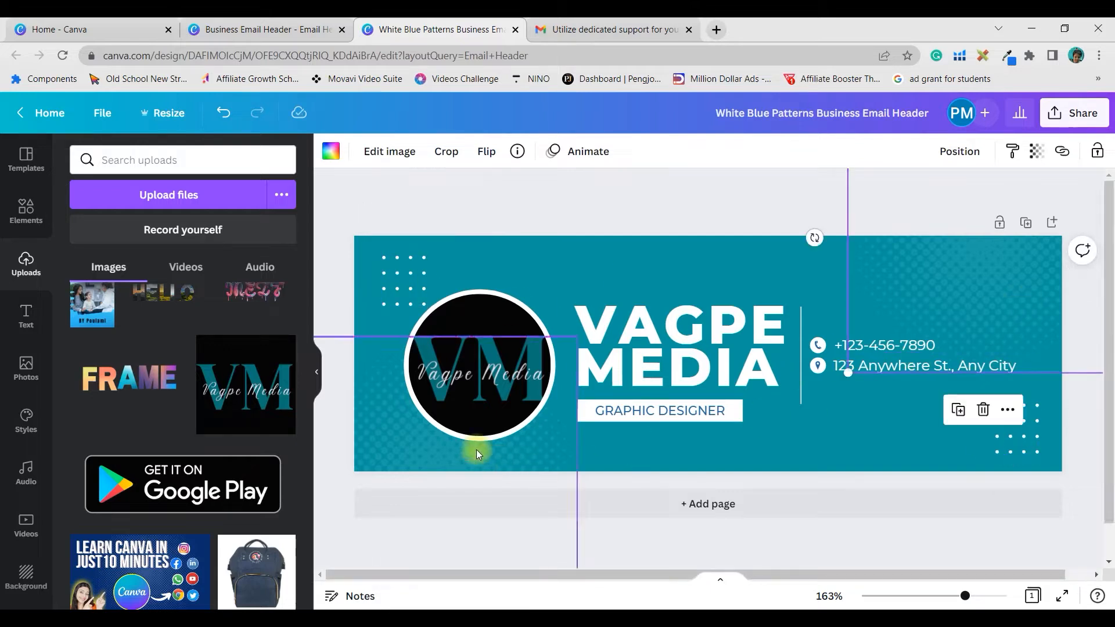
click(418, 430)
click(381, 445)
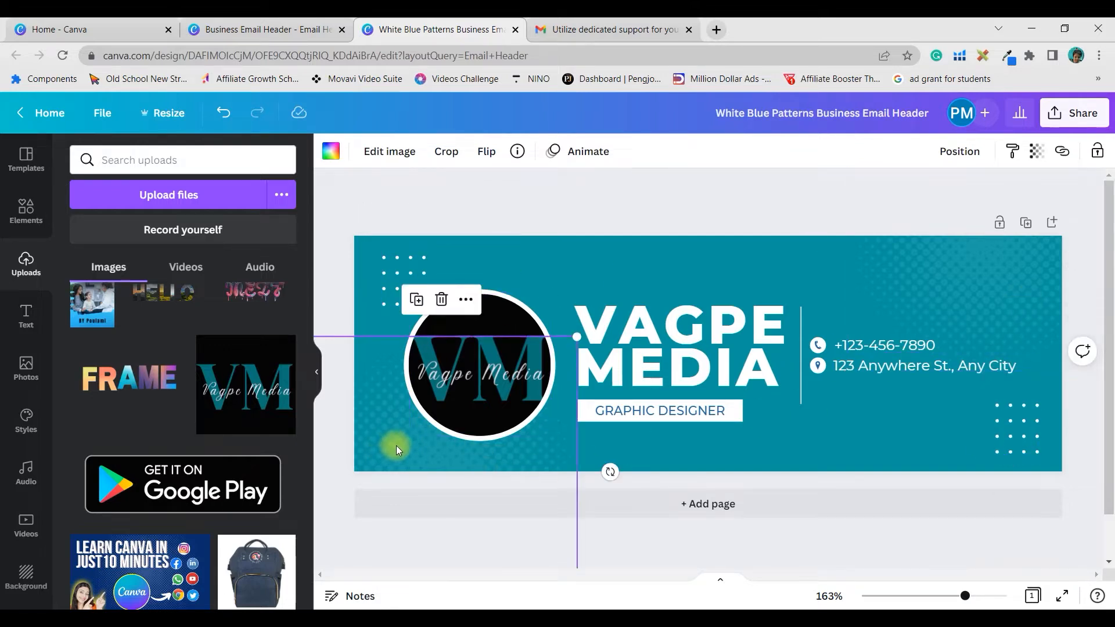
click(998, 276)
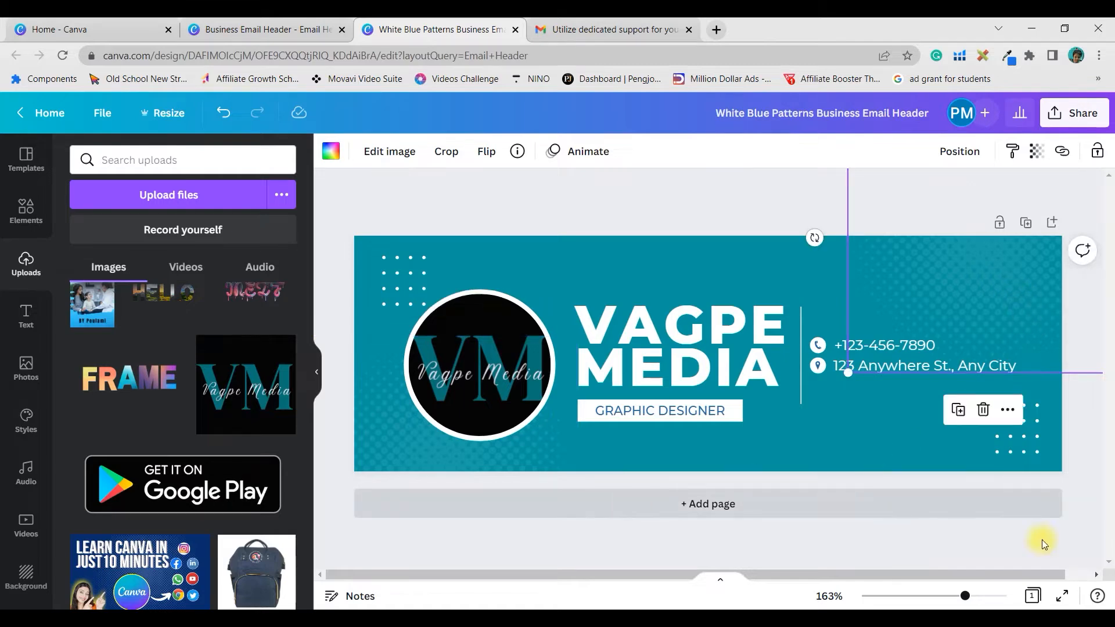
click(1041, 438)
click(1020, 431)
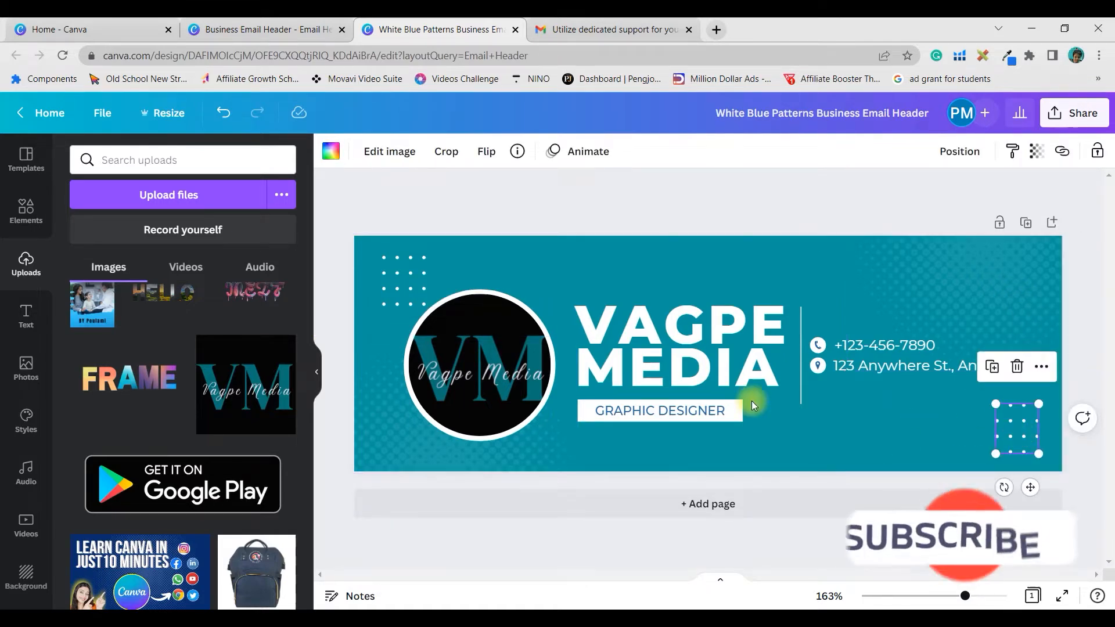
- Browse the full Graphics collection in the Elements library
click(26, 210)
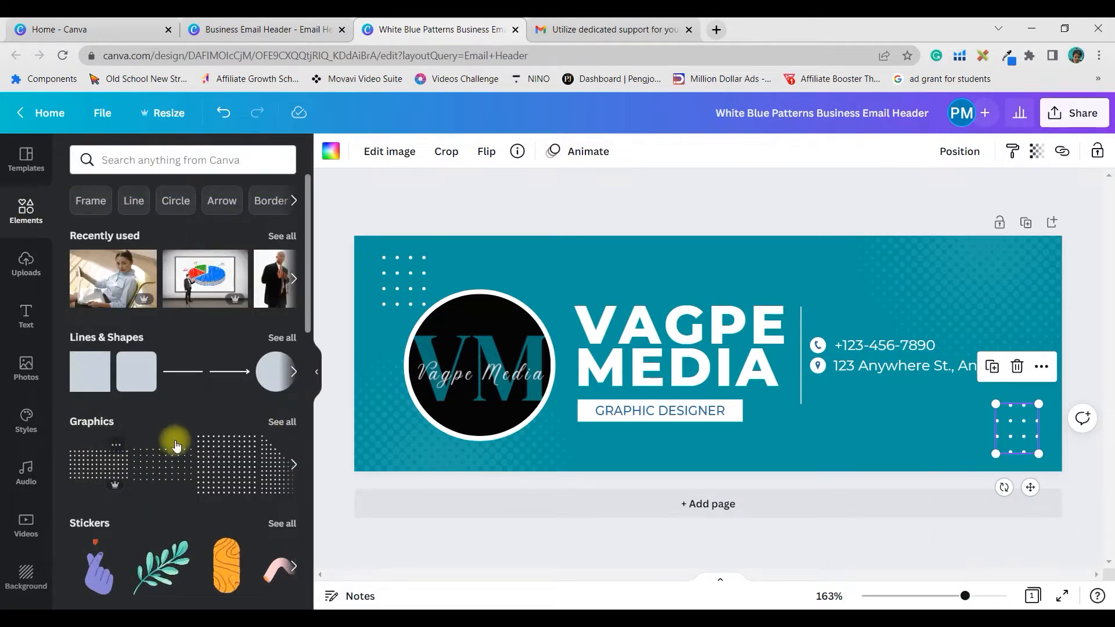
click(281, 422)
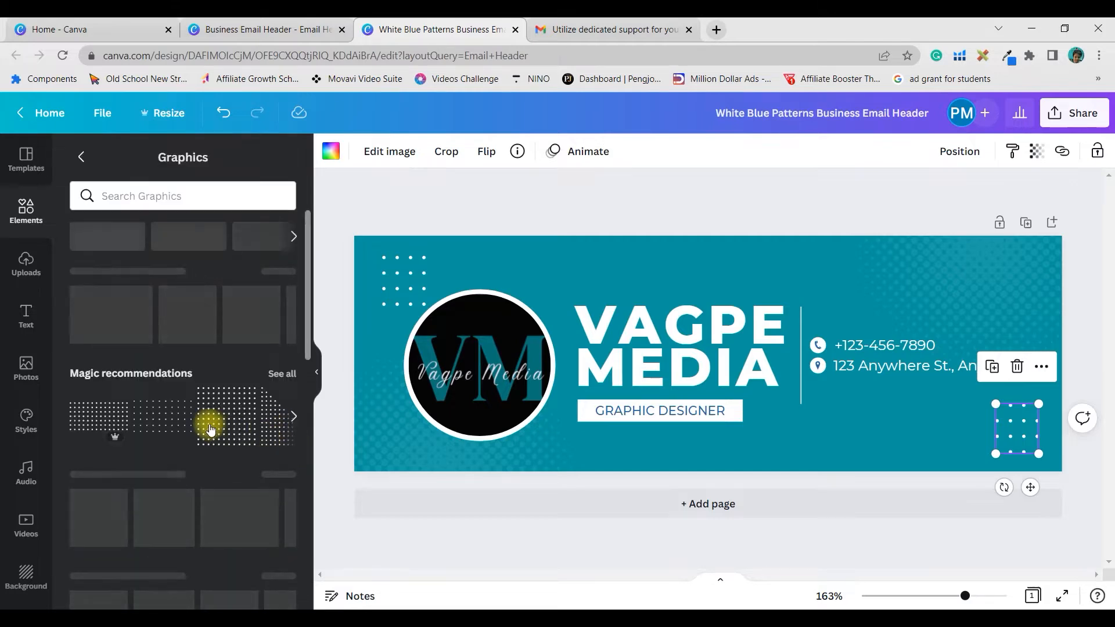
scroll(215, 395, down, 3)
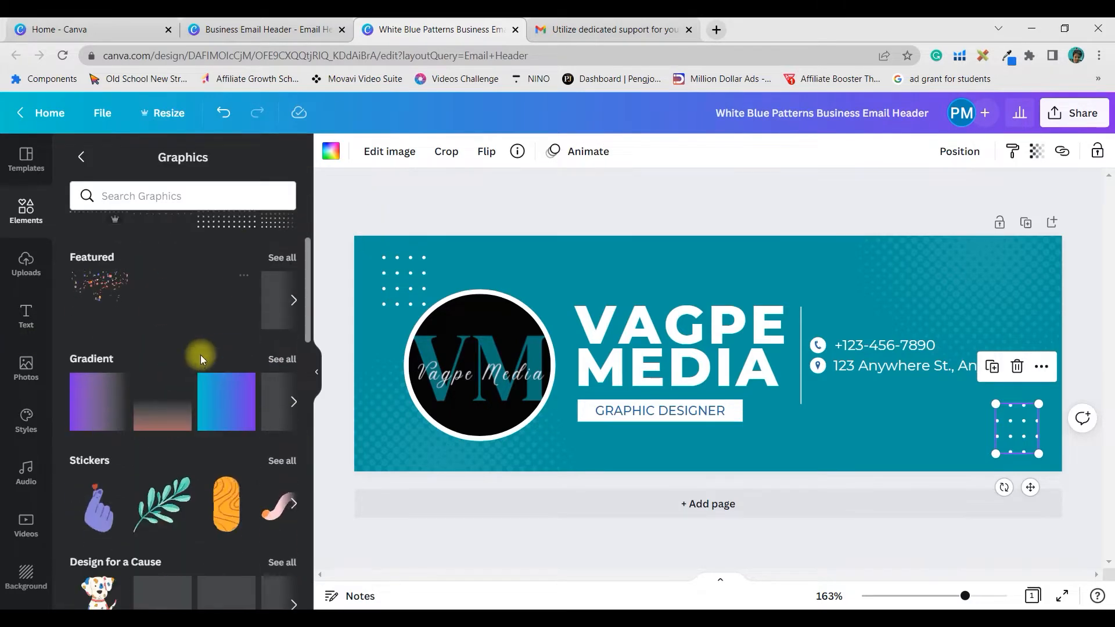
scroll(201, 355, up, 3)
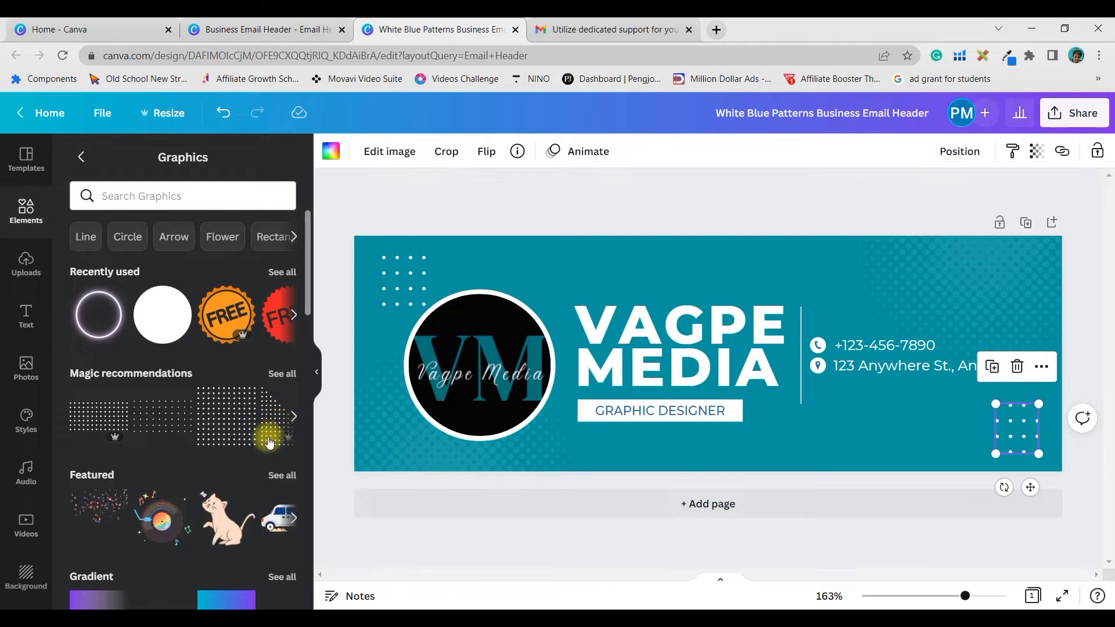
- Add a second page with a dark teal #098489 background, then view the reference design
click(749, 503)
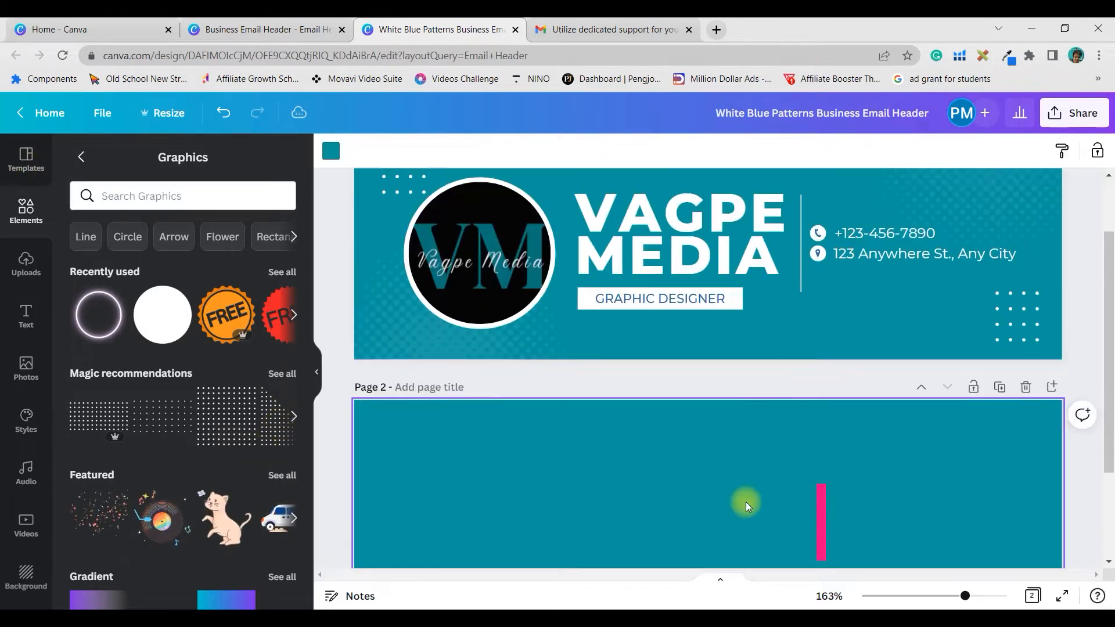
click(331, 151)
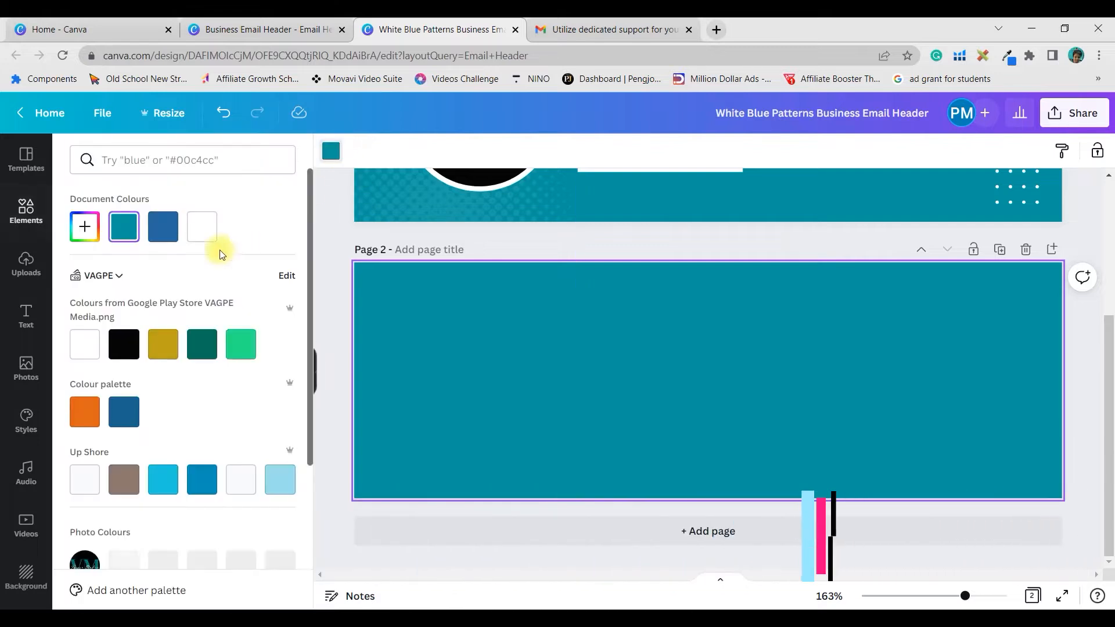
click(98, 229)
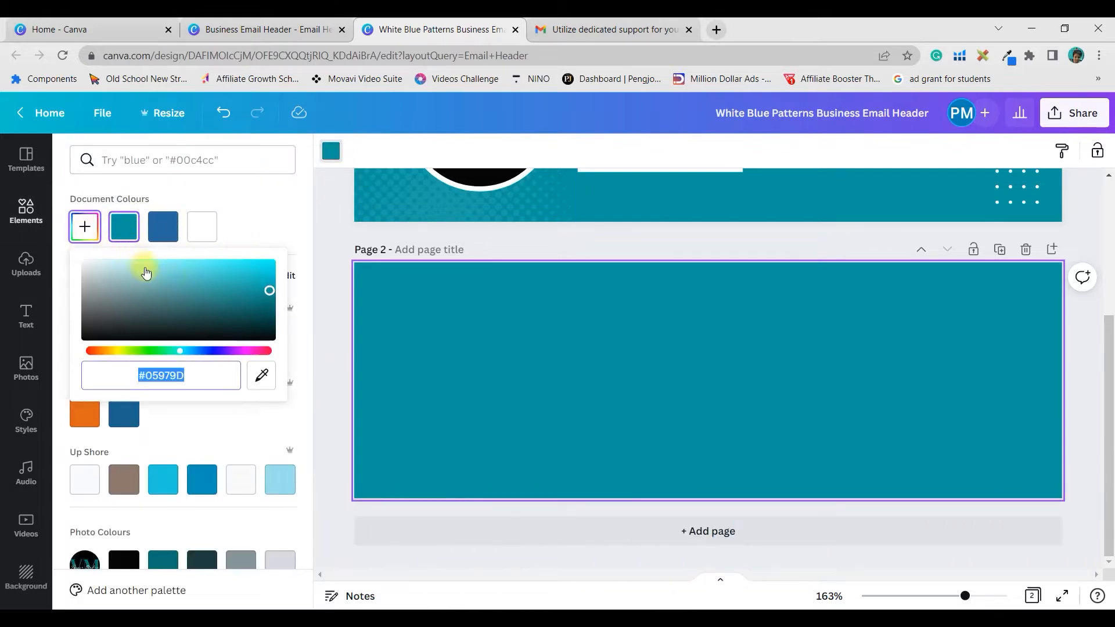
click(270, 291)
drag(270, 290, 263, 298)
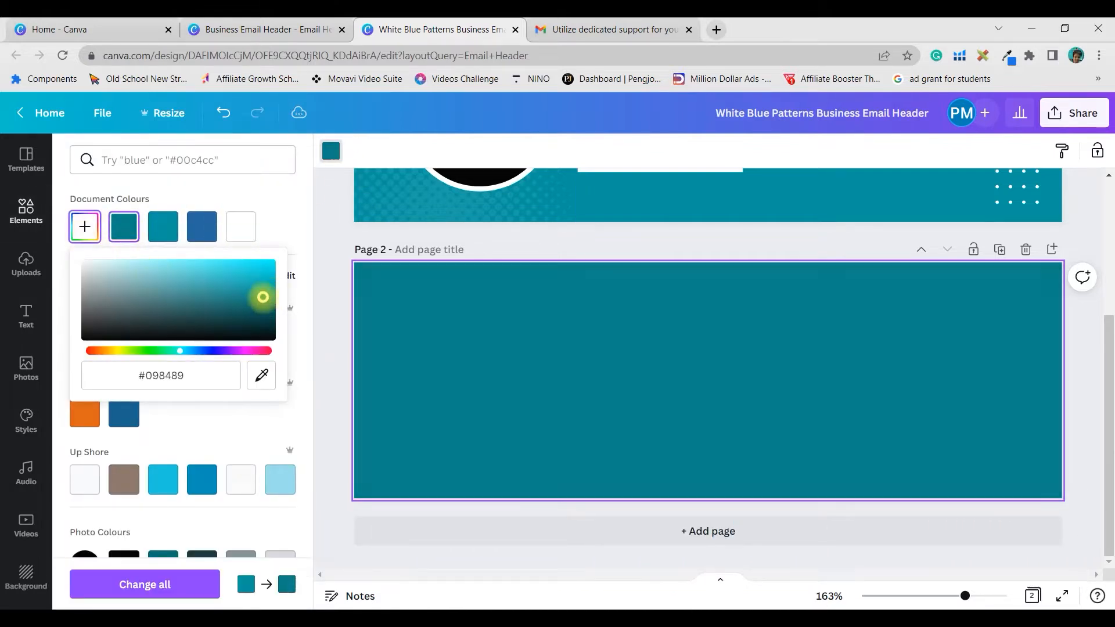
click(632, 387)
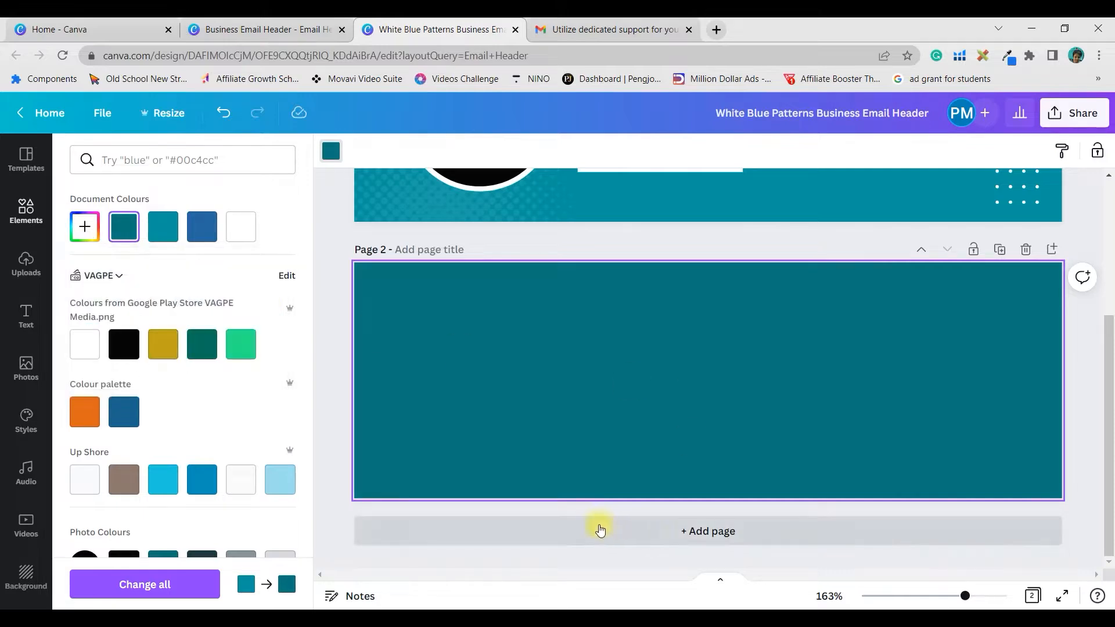
click(273, 29)
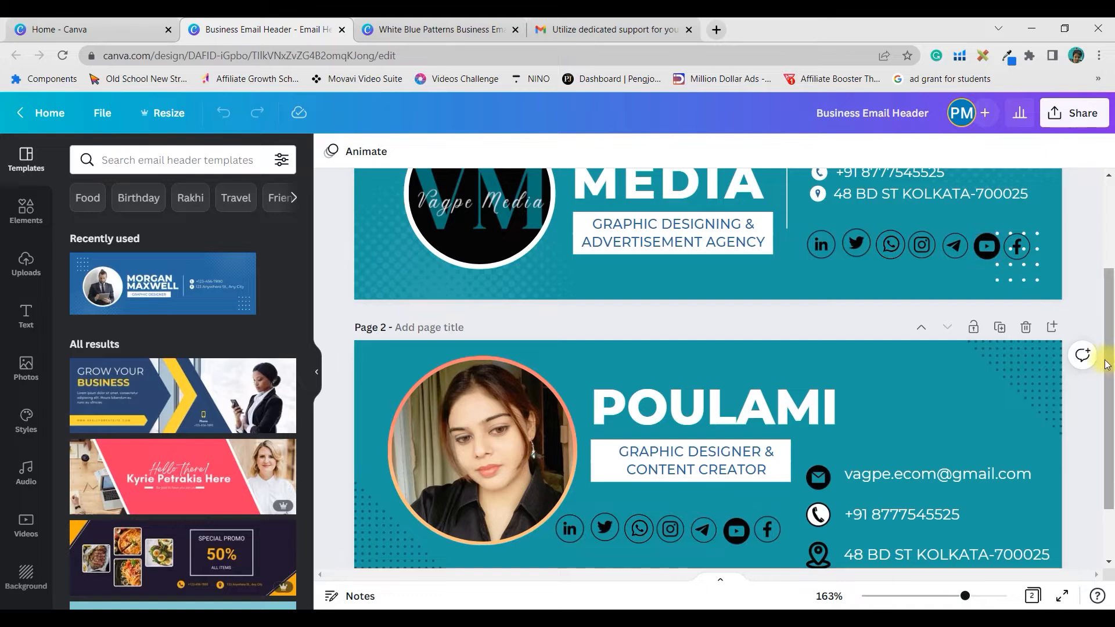
- Check the reference design's page 2 icons, then return to the White Blue Patterns design
scroll(1113, 366, down, 1)
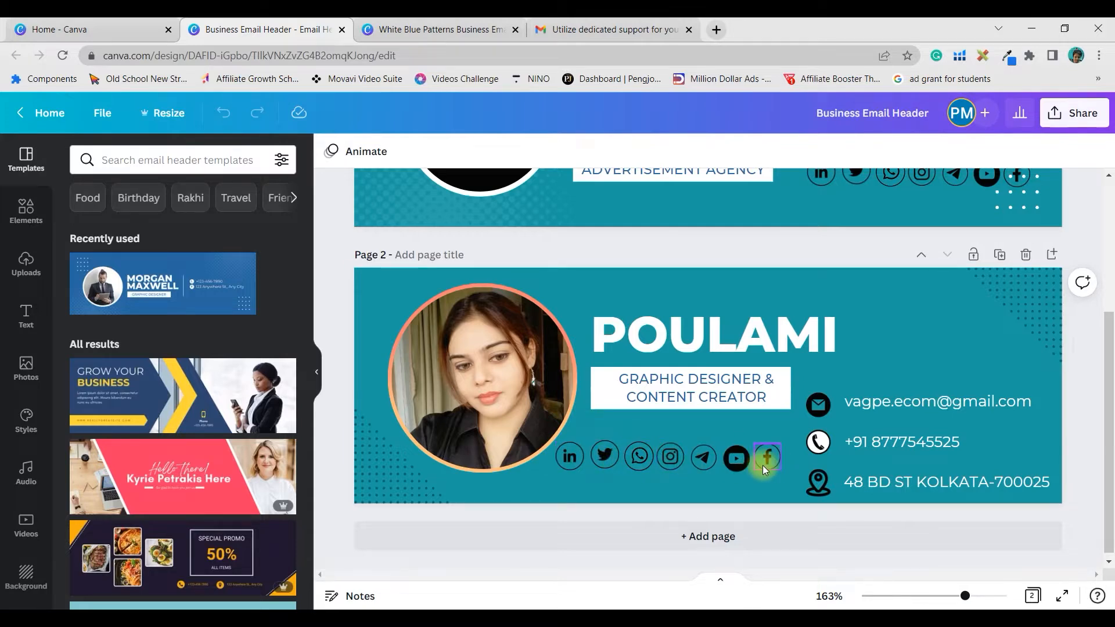
click(735, 464)
click(450, 29)
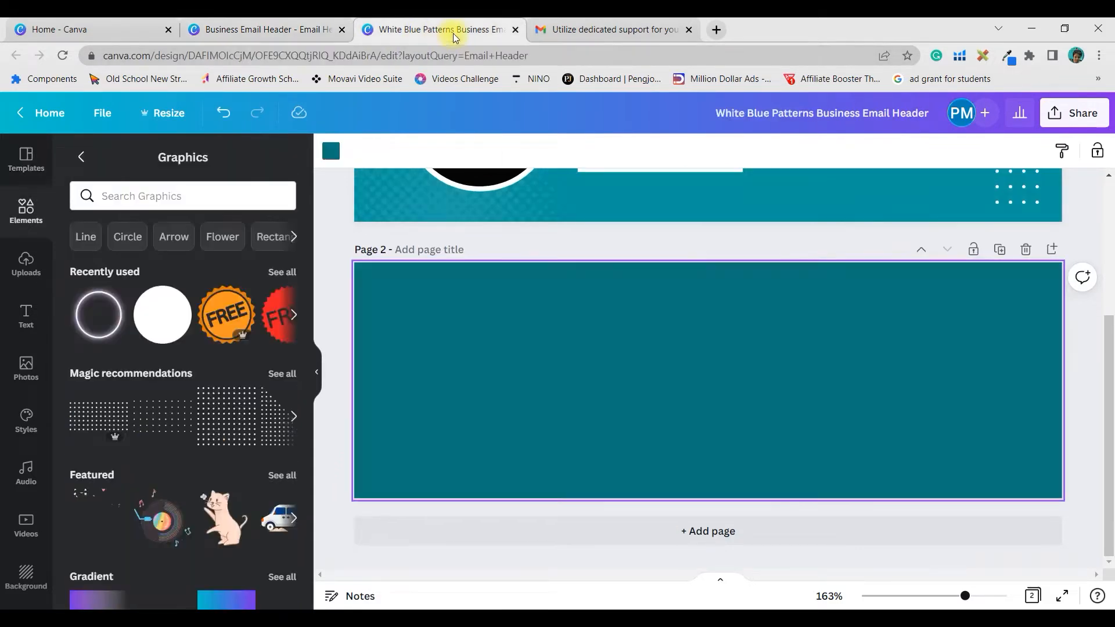
- Add two enlarged circle frames from a 'frame' search, side by side on page 2's left half
click(26, 211)
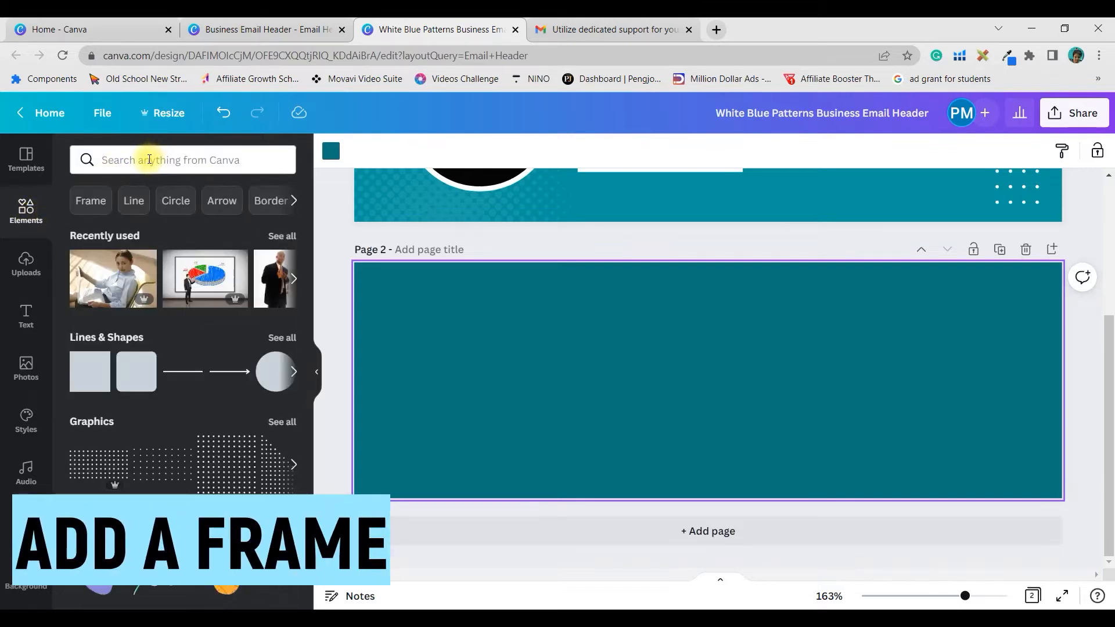
click(147, 158)
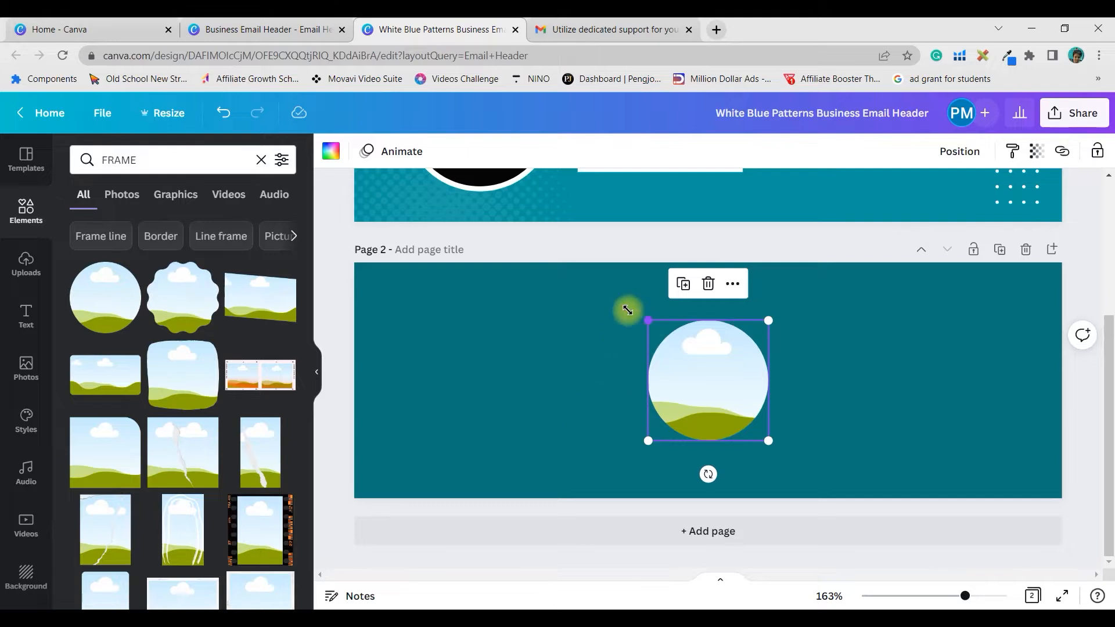
drag(628, 309, 587, 261)
drag(690, 348, 477, 369)
click(126, 303)
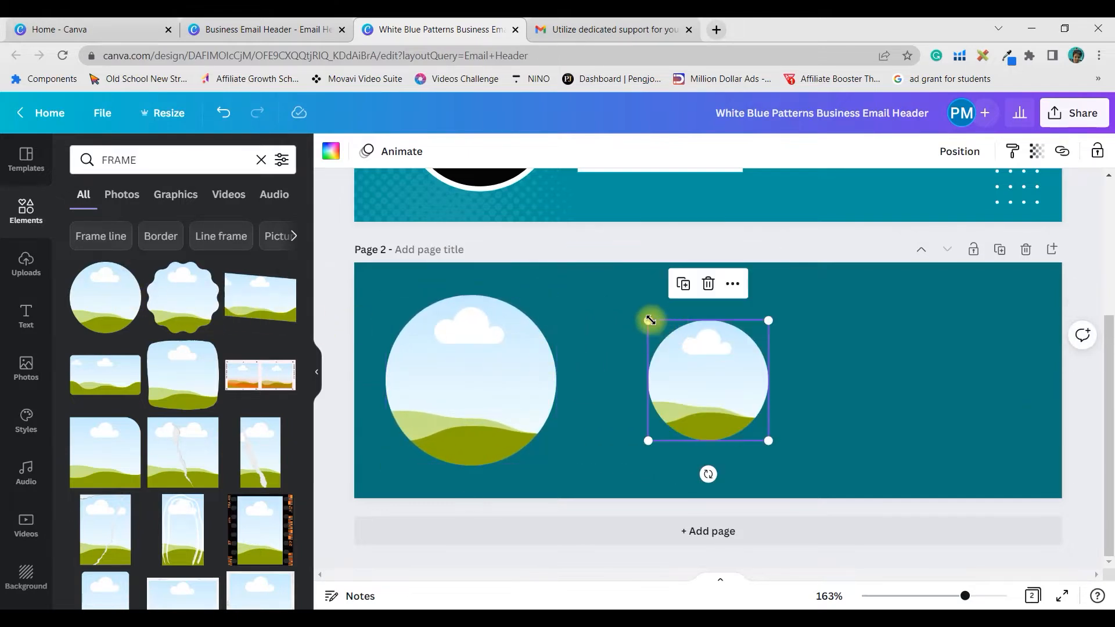
drag(650, 320, 604, 279)
drag(714, 346, 715, 367)
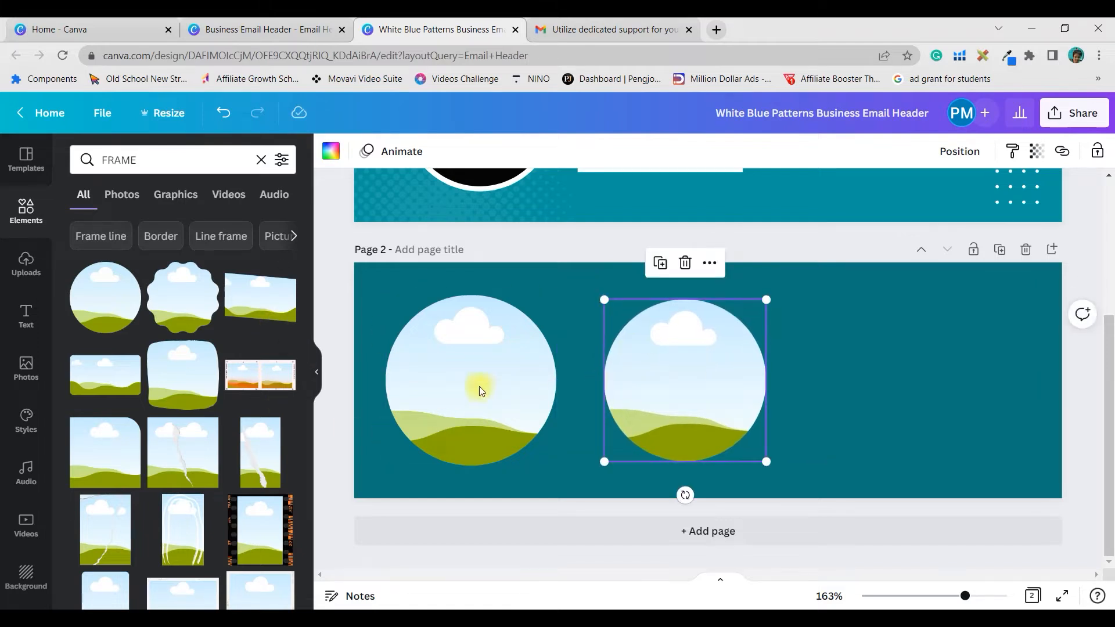
click(87, 160)
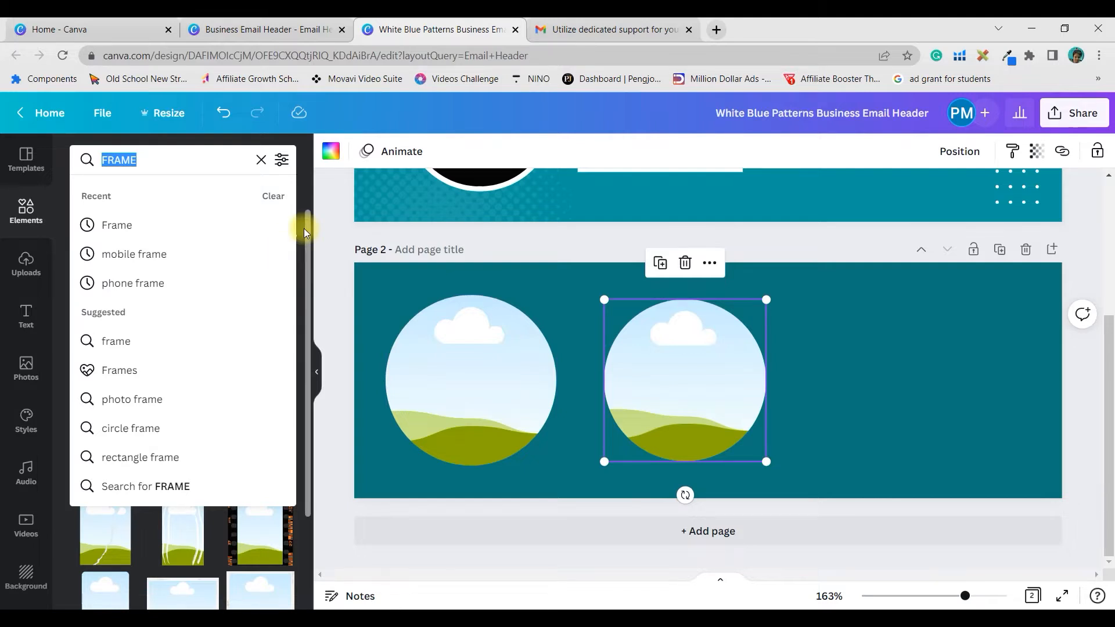
- Search Elements for 'Gradient Background' and fill a circle frame with the yellow gradient
text(Gradient Bac)
click(293, 227)
scroll(203, 543, down, 6)
scroll(203, 543, down, 6)
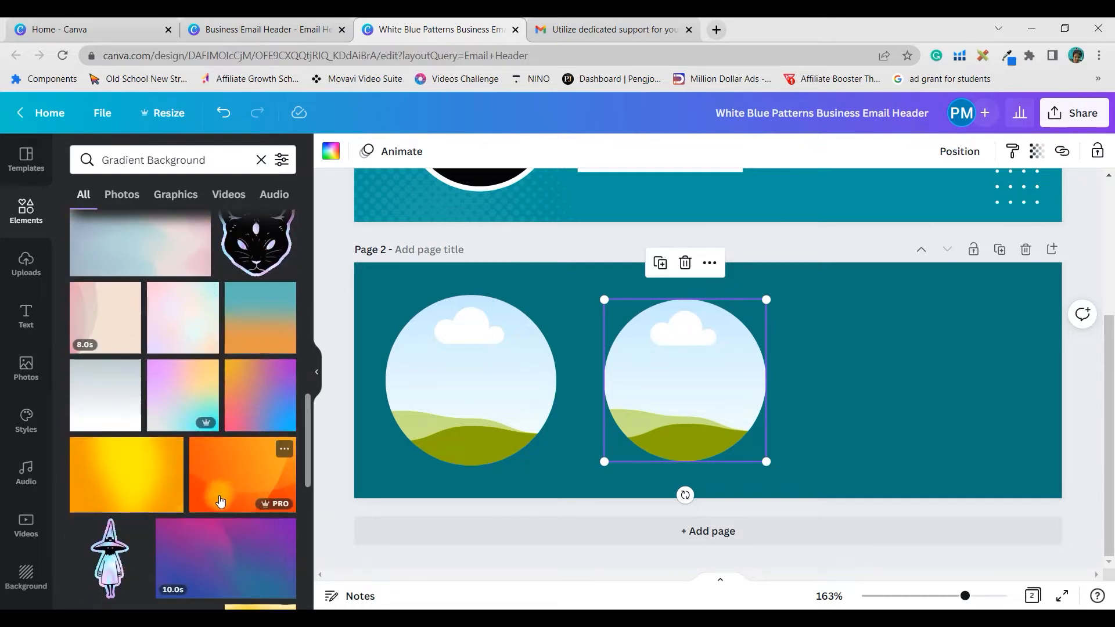
click(120, 483)
- Move the yellow gradient into the left circle frame, enlarge it slightly and realign it on the guides
drag(689, 397, 533, 403)
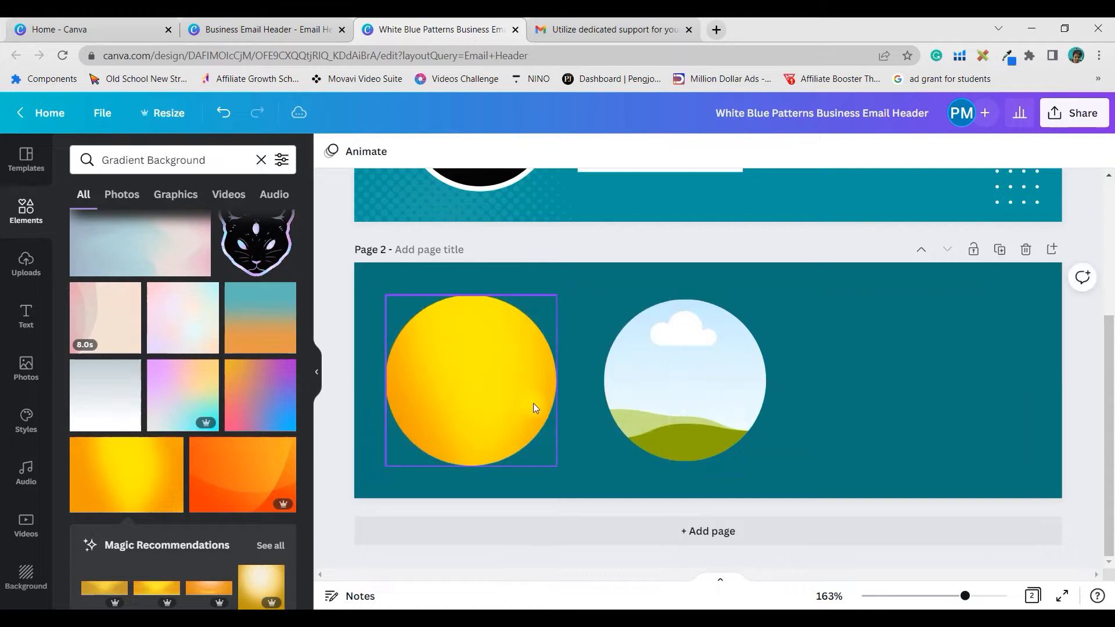
click(501, 400)
drag(559, 292, 581, 279)
mouse_move(501, 332)
mouse_down()
mouse_move(493, 349)
mouse_move(503, 352)
mouse_up()
click(646, 367)
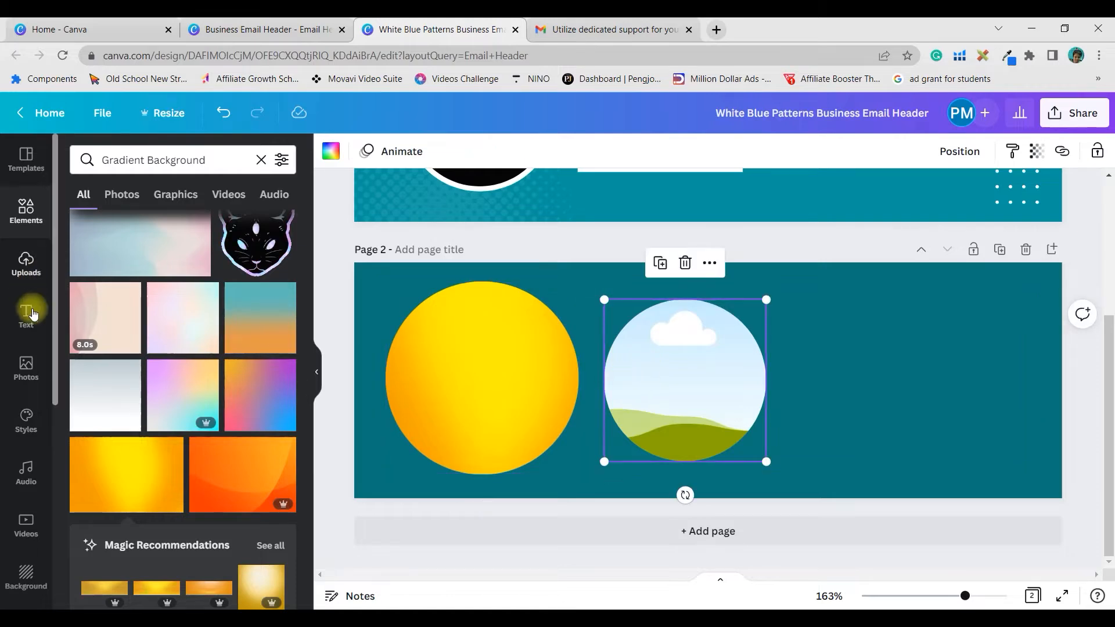
- Drop the uploaded portrait photo from Uploads into the circle frame and reposition it inside
click(26, 264)
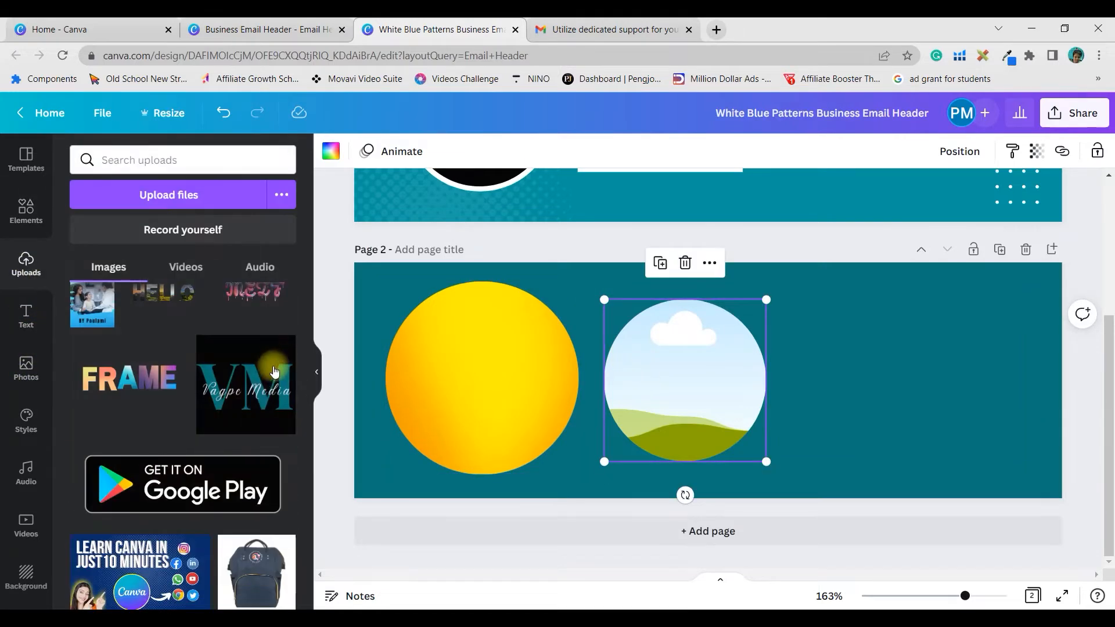
scroll(276, 379, down, 15)
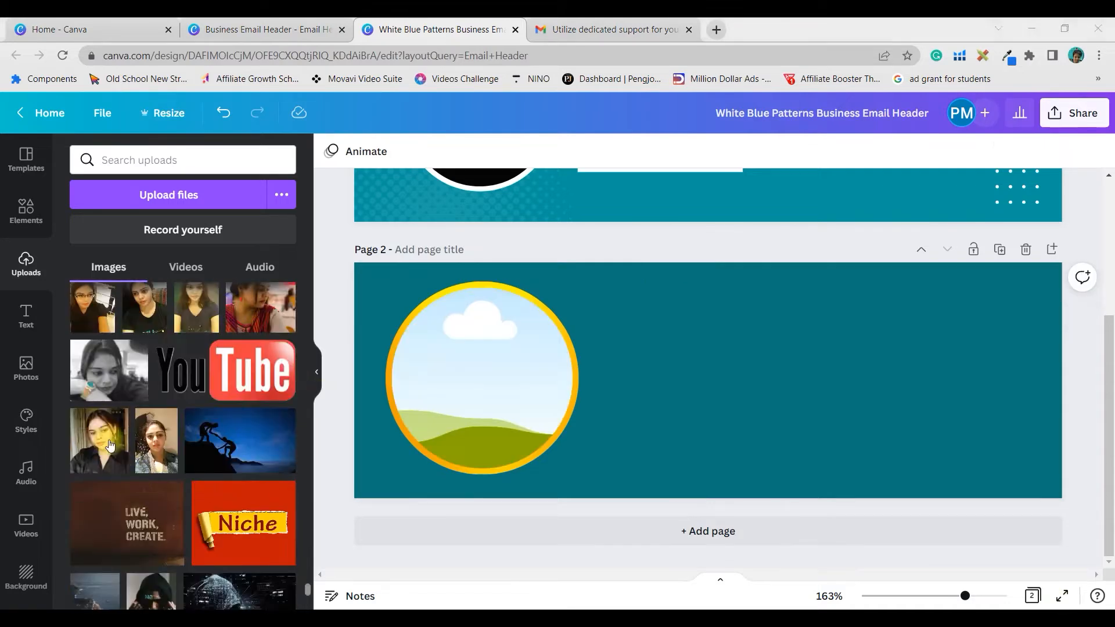
click(107, 430)
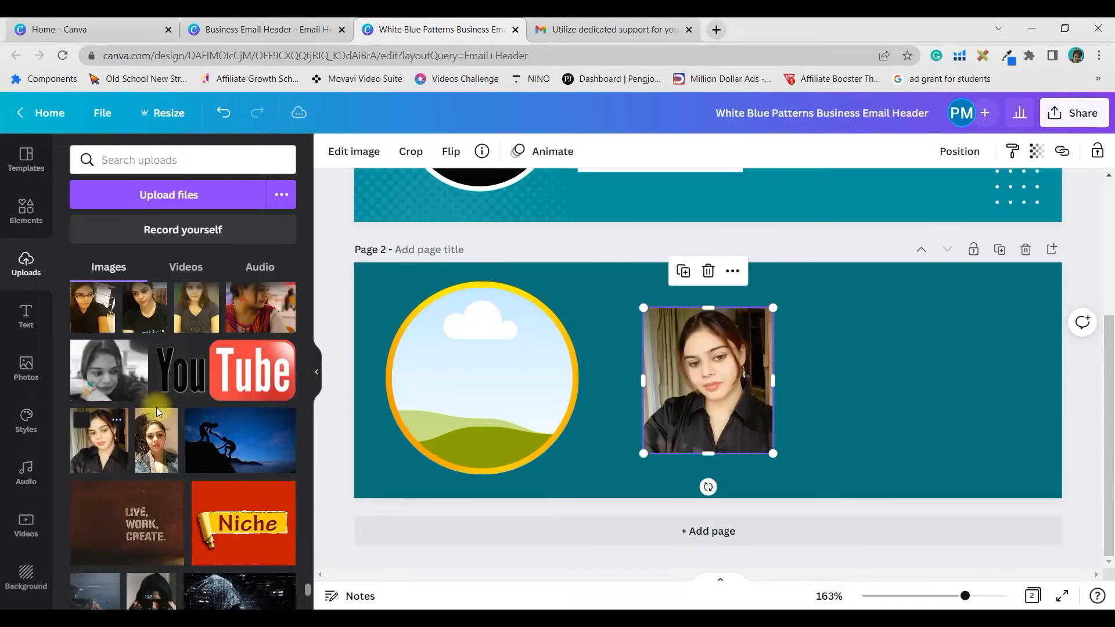
drag(692, 378, 502, 396)
double_click(500, 375)
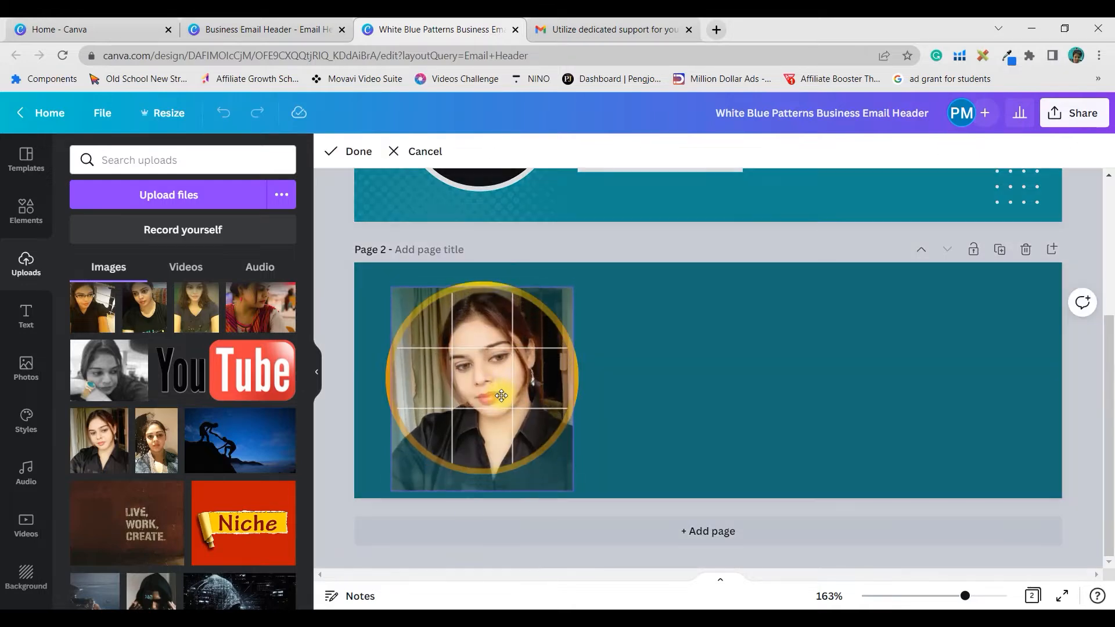
click(663, 372)
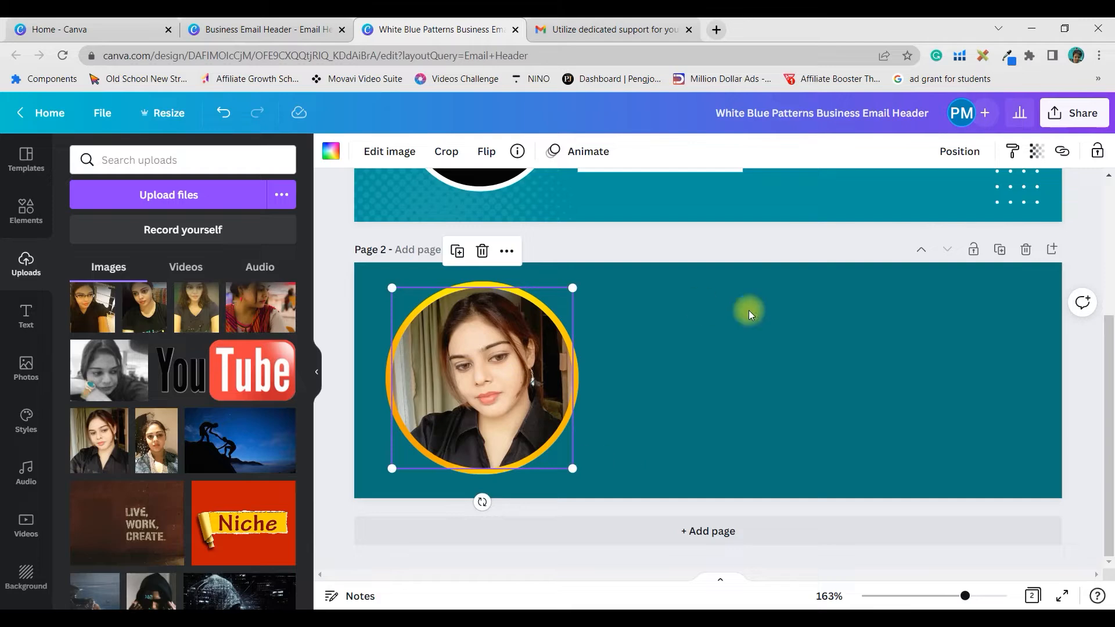
click(791, 419)
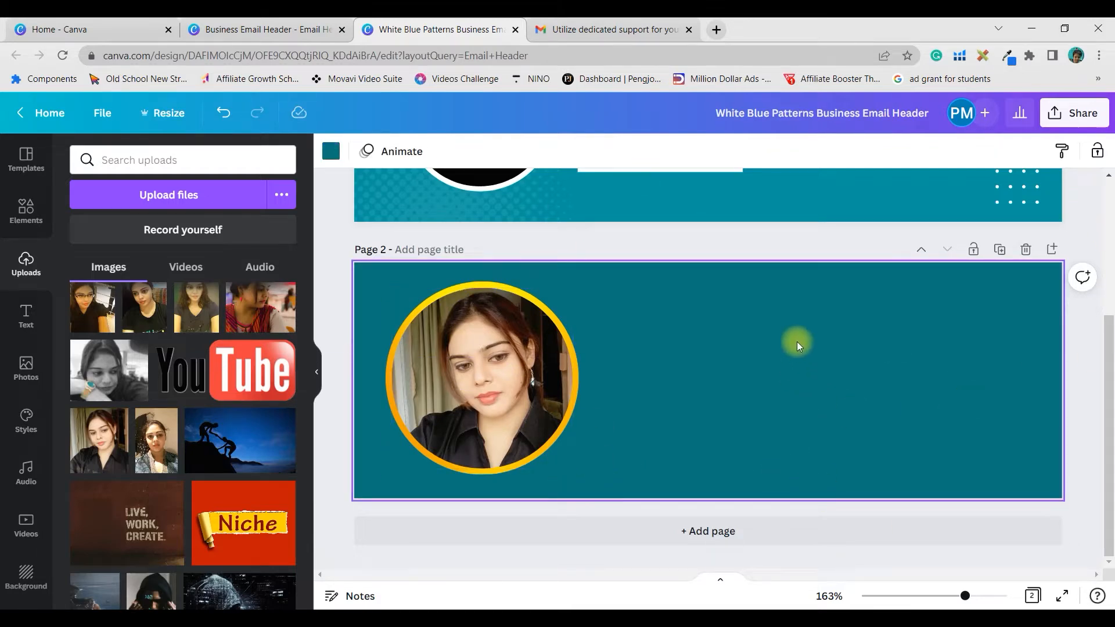
scroll(797, 342, up, 3)
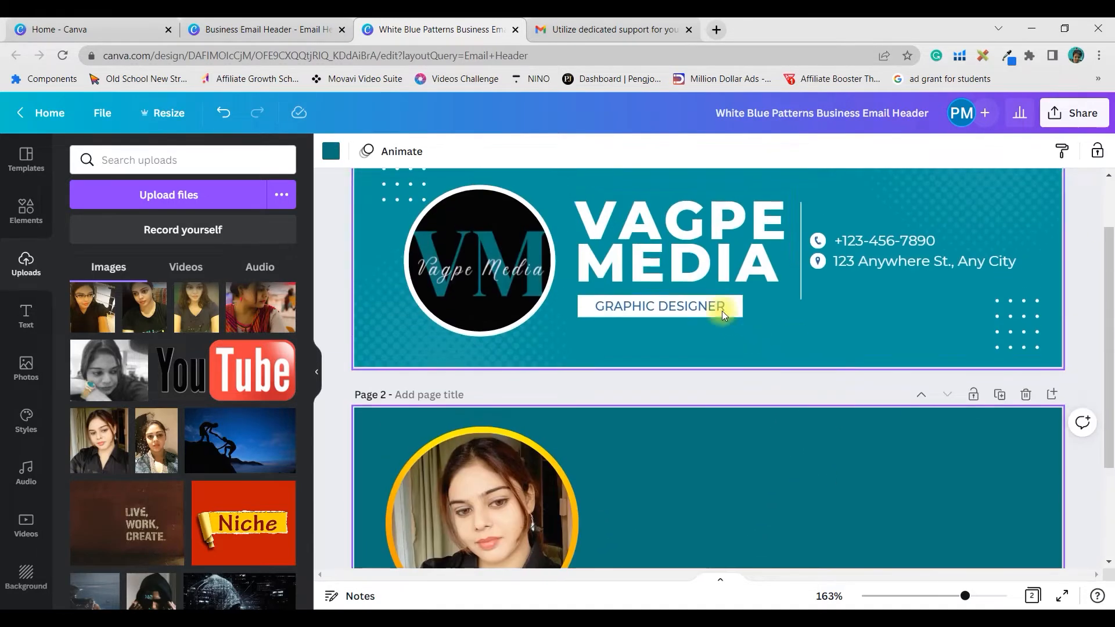
- Add a heading text box to page 2 and paste the person's name into it
click(26, 315)
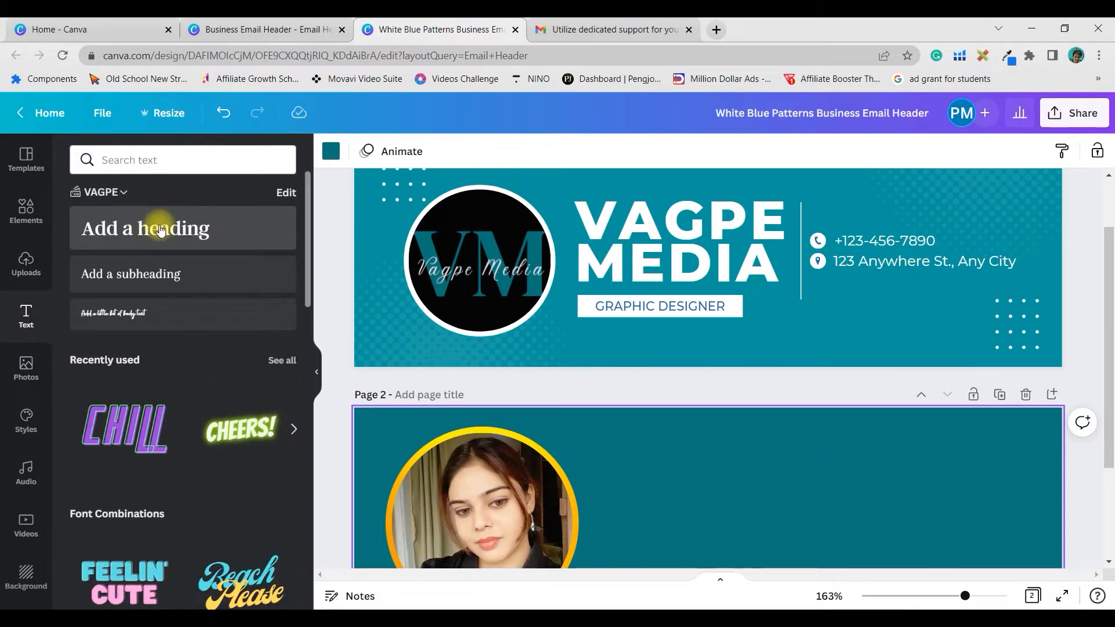
click(161, 231)
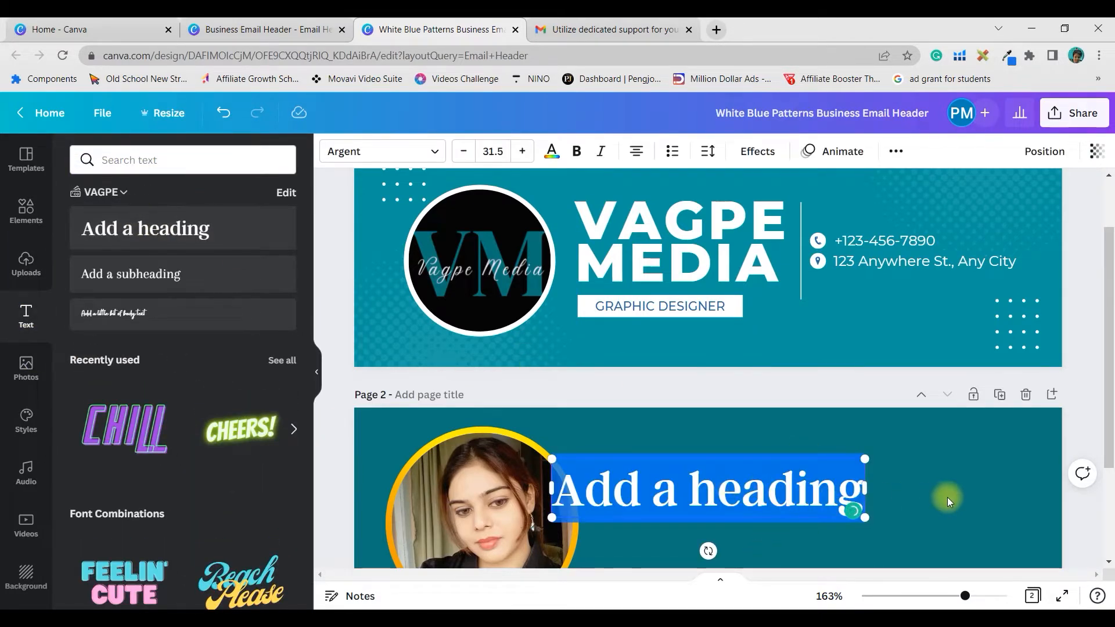
scroll(941, 493, down, 3)
drag(763, 356, 810, 347)
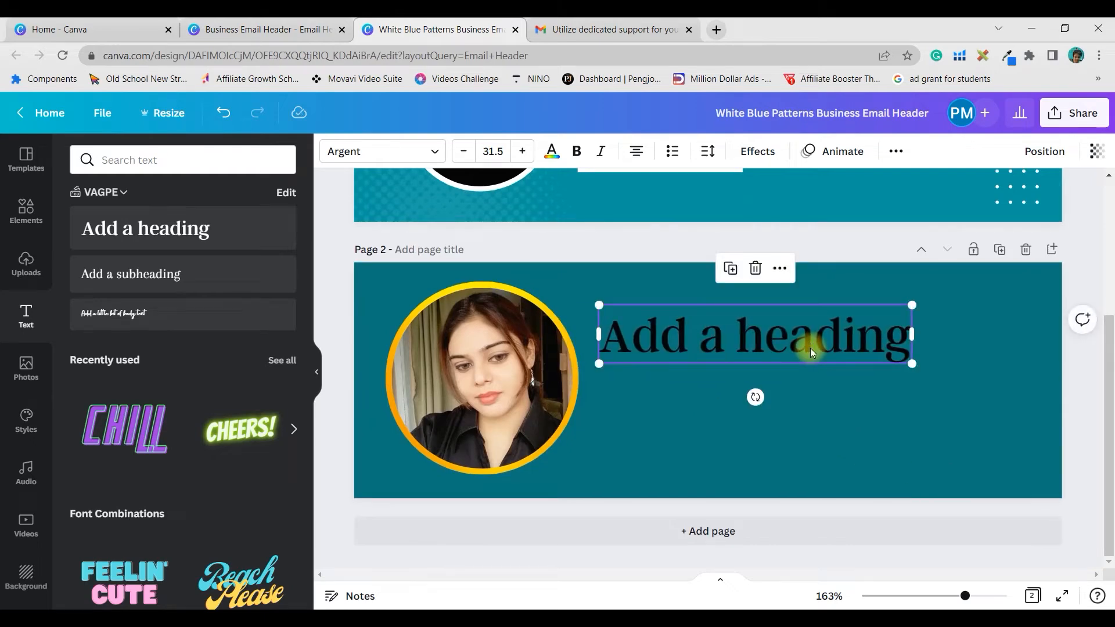
double_click(746, 348)
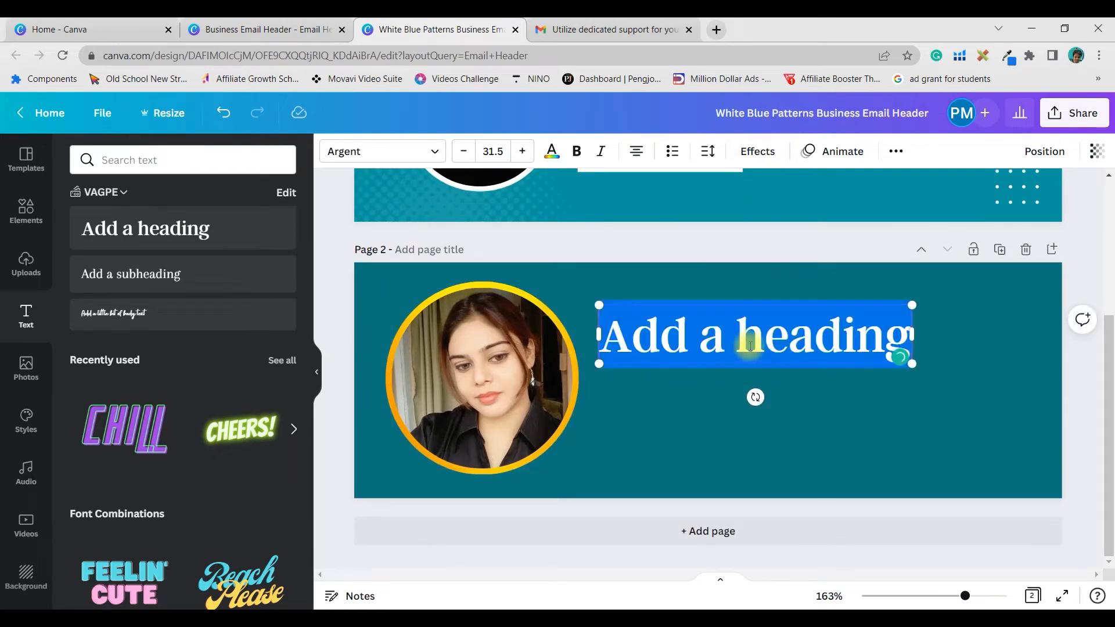
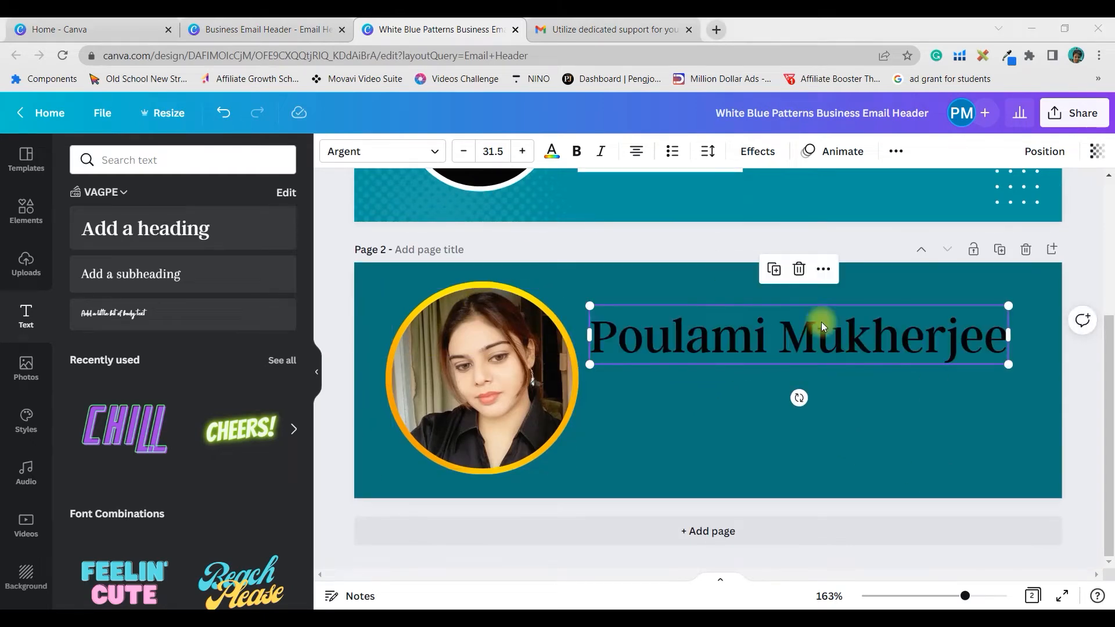
- Style the name heading in League Spartan with letter spacing -28 and white text
click(423, 152)
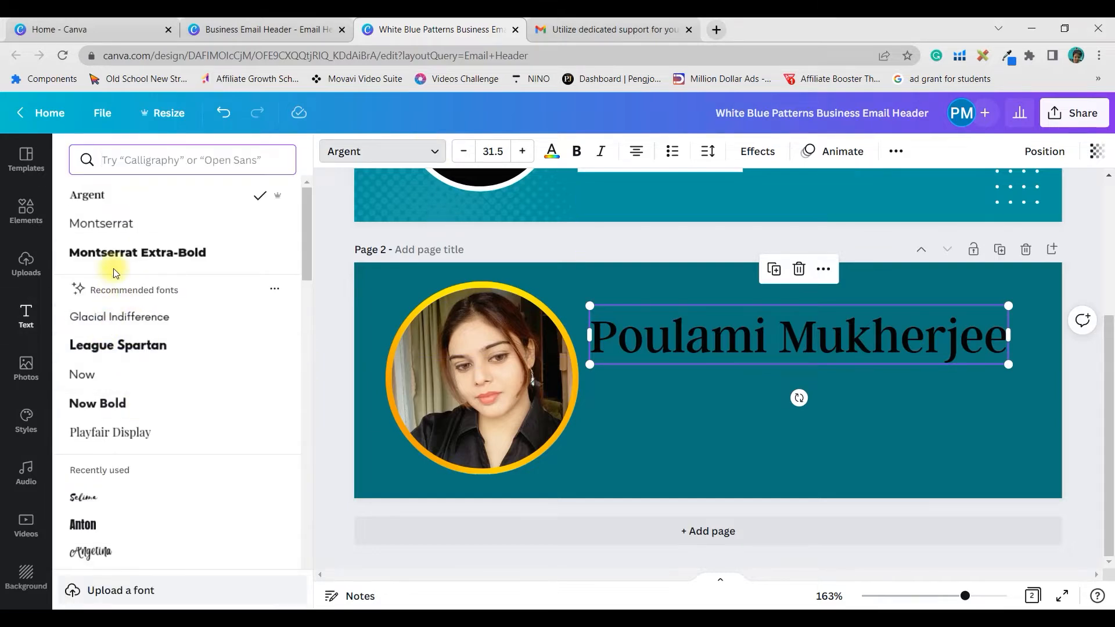
scroll(156, 416, down, 3)
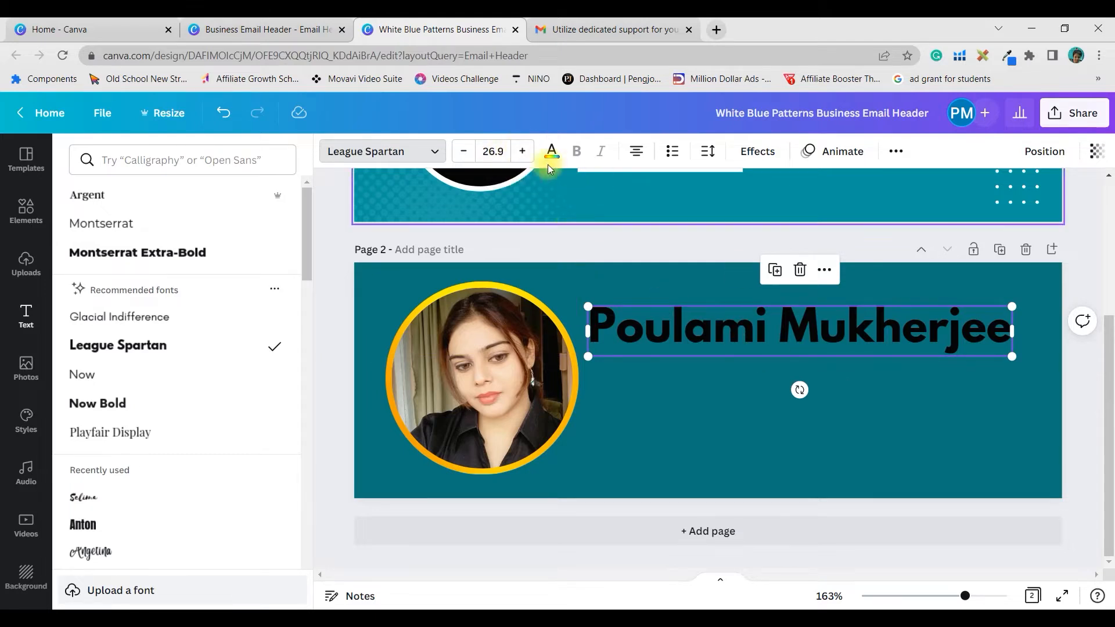
click(718, 160)
drag(756, 221, 751, 220)
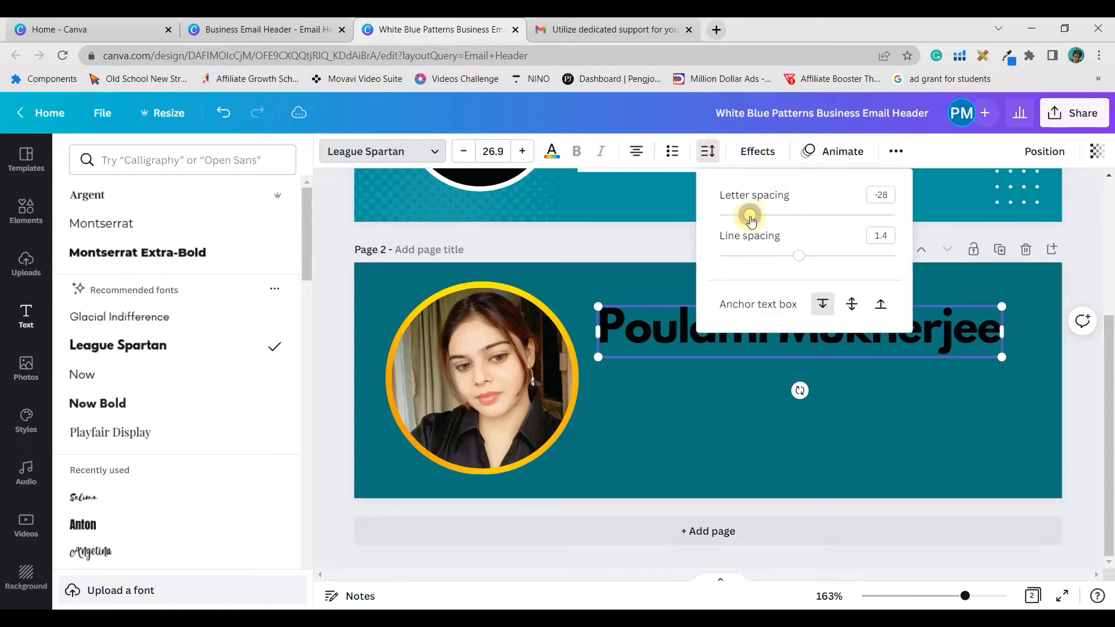
click(819, 363)
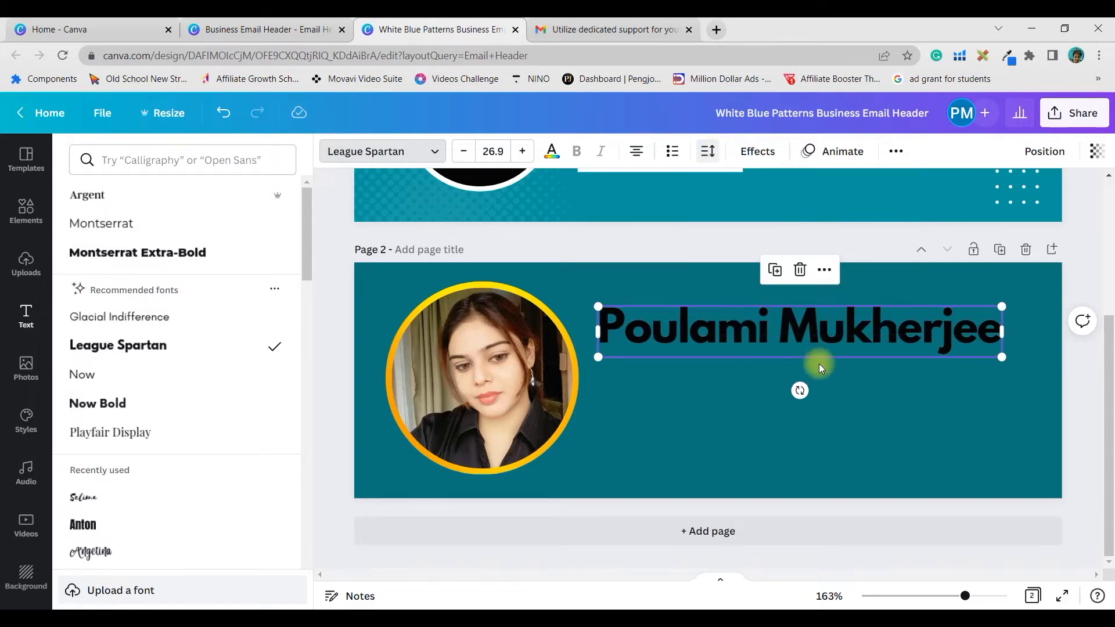
click(552, 151)
click(85, 344)
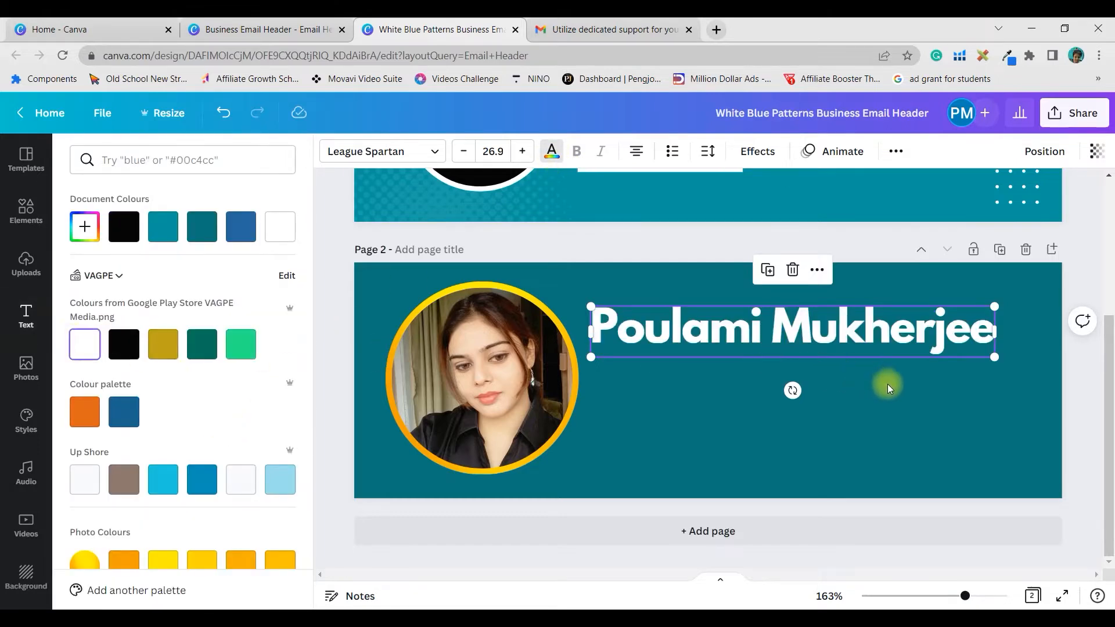
click(905, 397)
scroll(939, 469, up, 3)
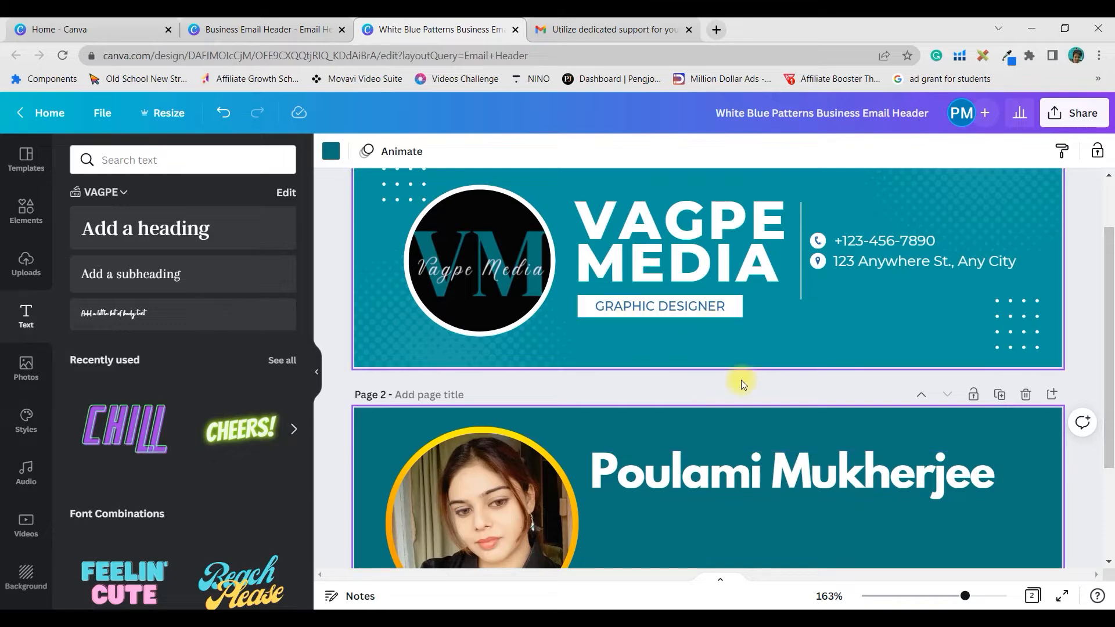
- Add a white Rectangle bar below the name heading on page 2
scroll(739, 435, down, 3)
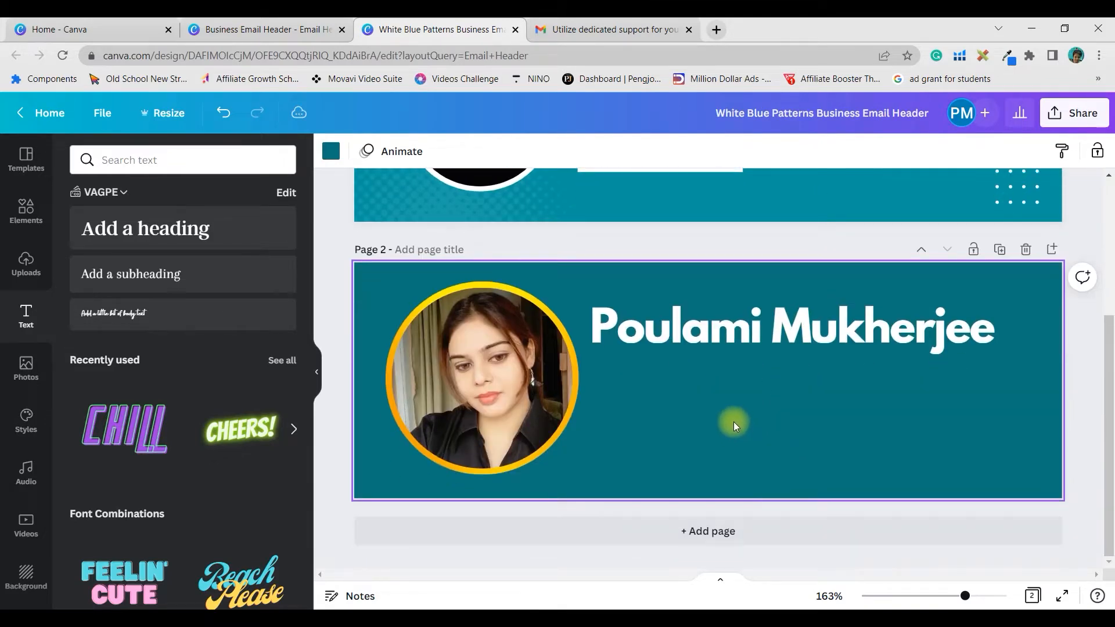
scroll(734, 420, up, 2)
click(12, 216)
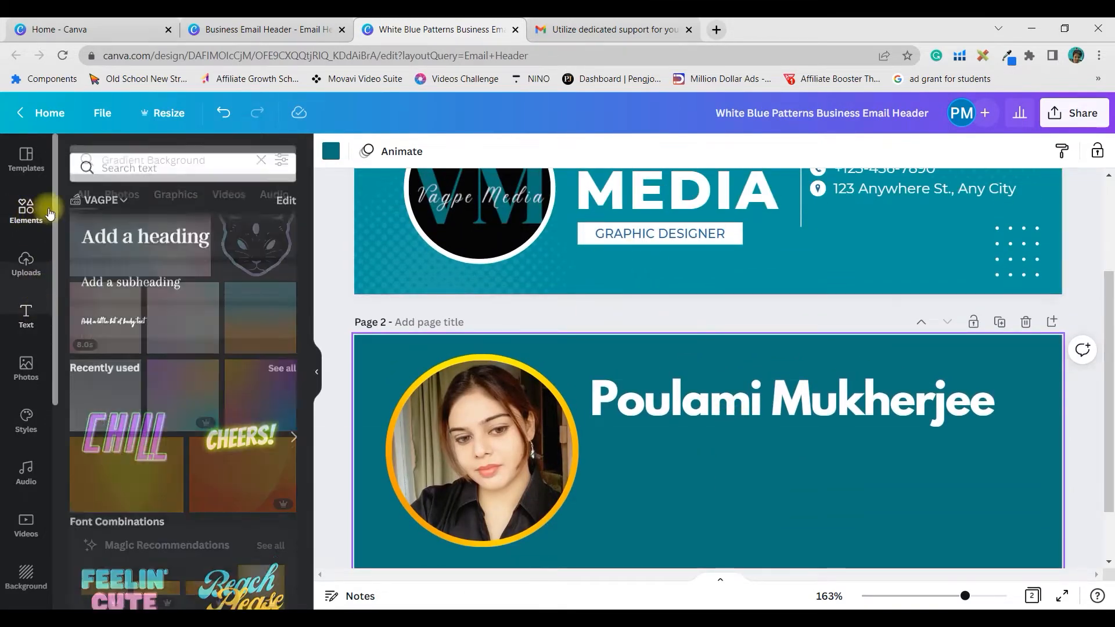
drag(211, 157, 41, 163)
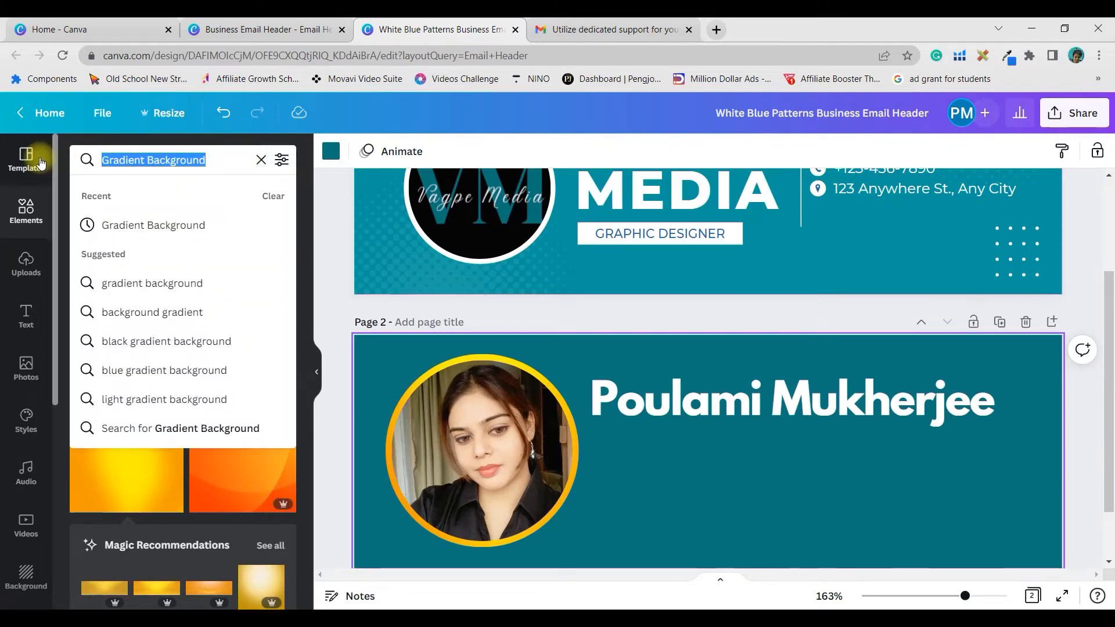
text(Rectangle)
key(Return)
click(106, 298)
drag(710, 461, 756, 475)
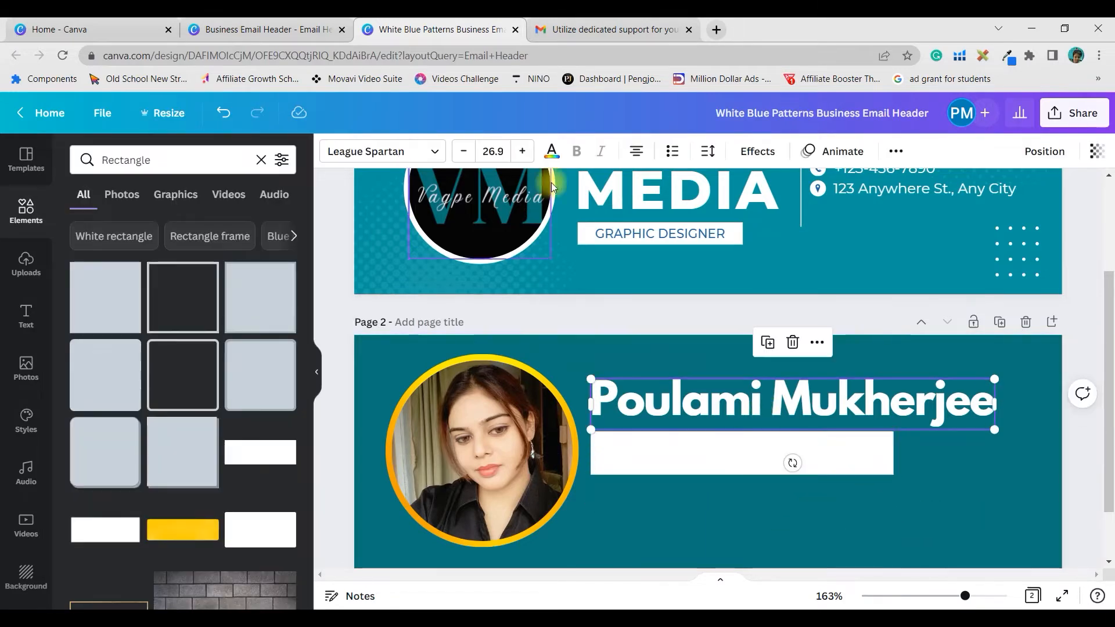
click(689, 444)
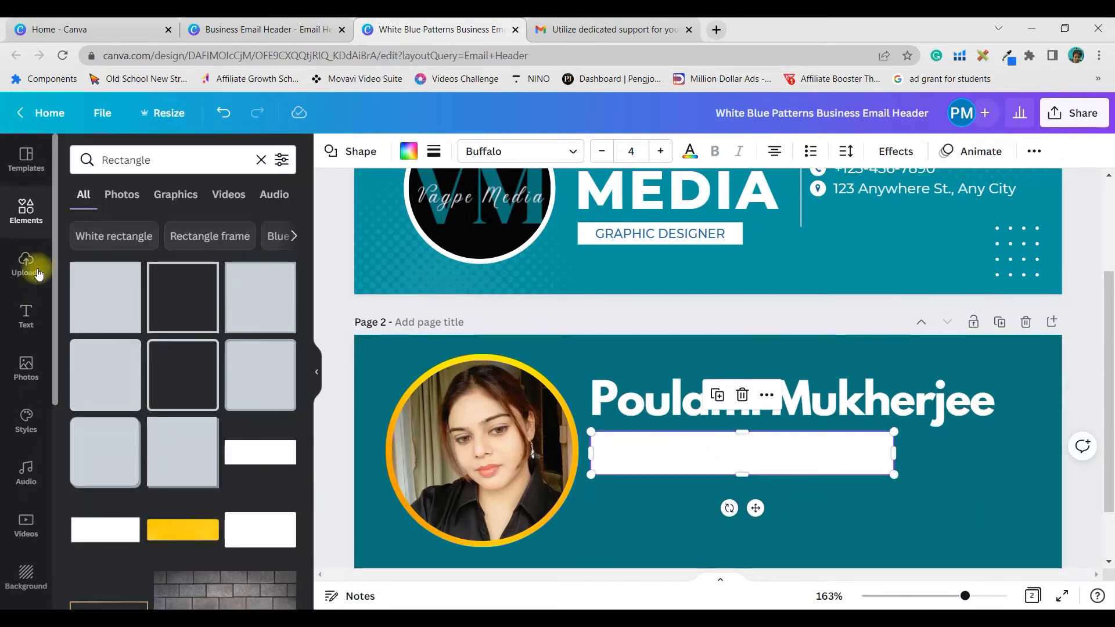
- Add a subheading reading 'Graphic Designer & Content Creator' on the white bar
click(23, 212)
click(27, 317)
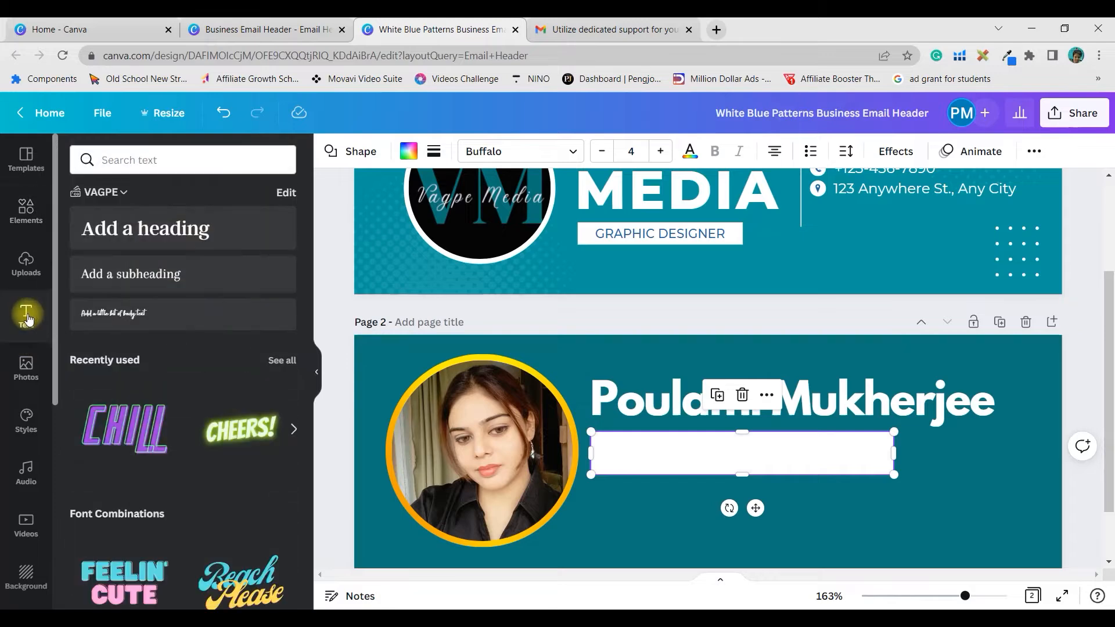
drag(224, 273, 749, 473)
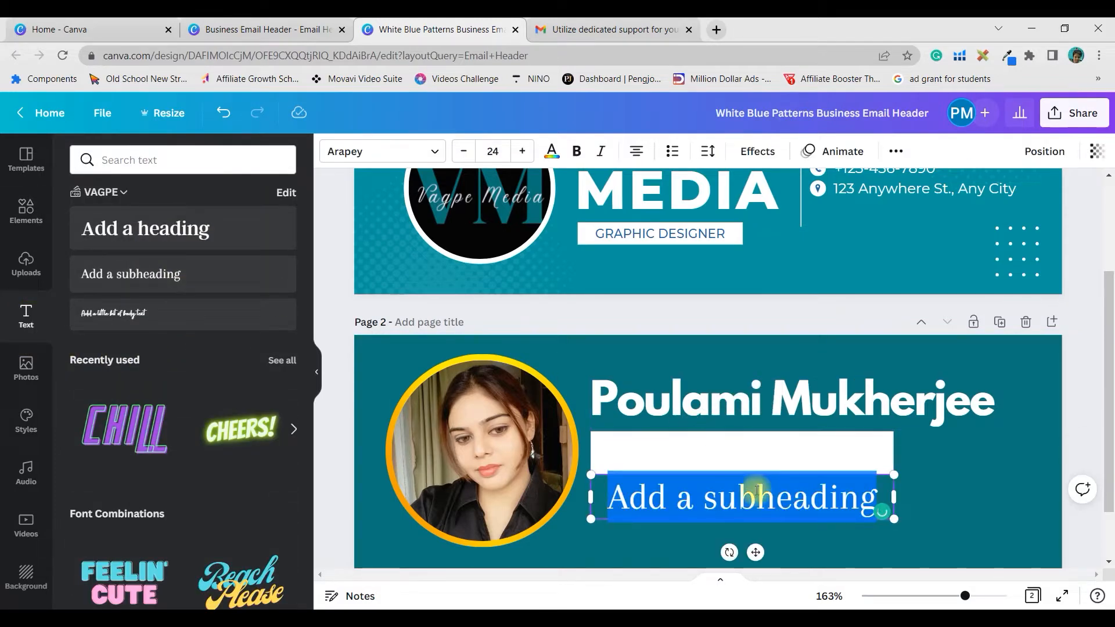
drag(761, 550, 755, 506)
text(Graphic Designer & Content Creator)
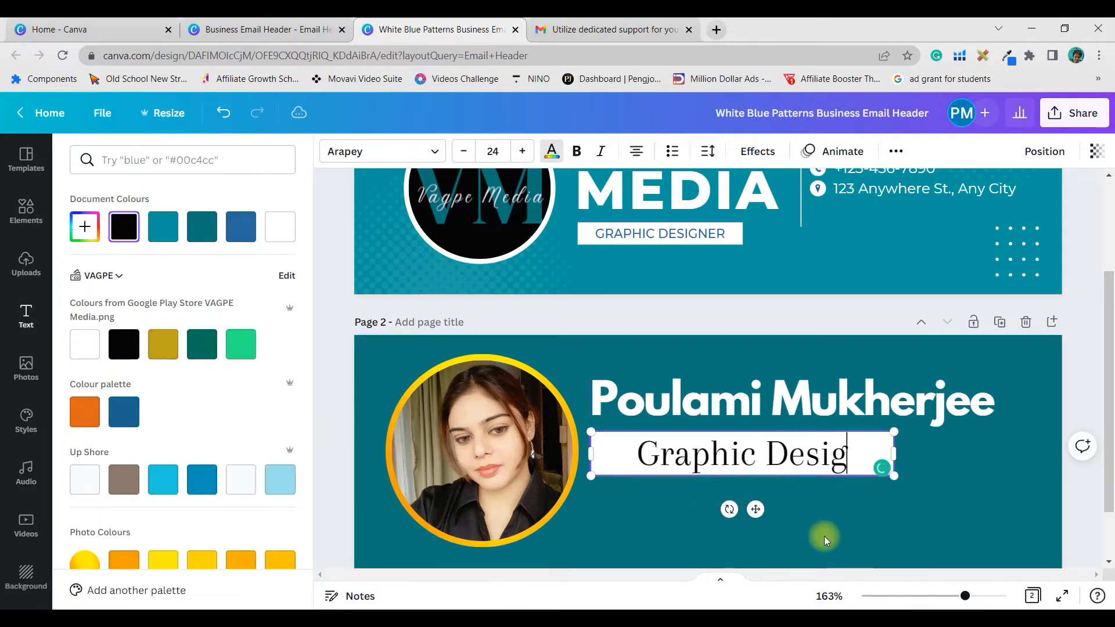
key(Escape)
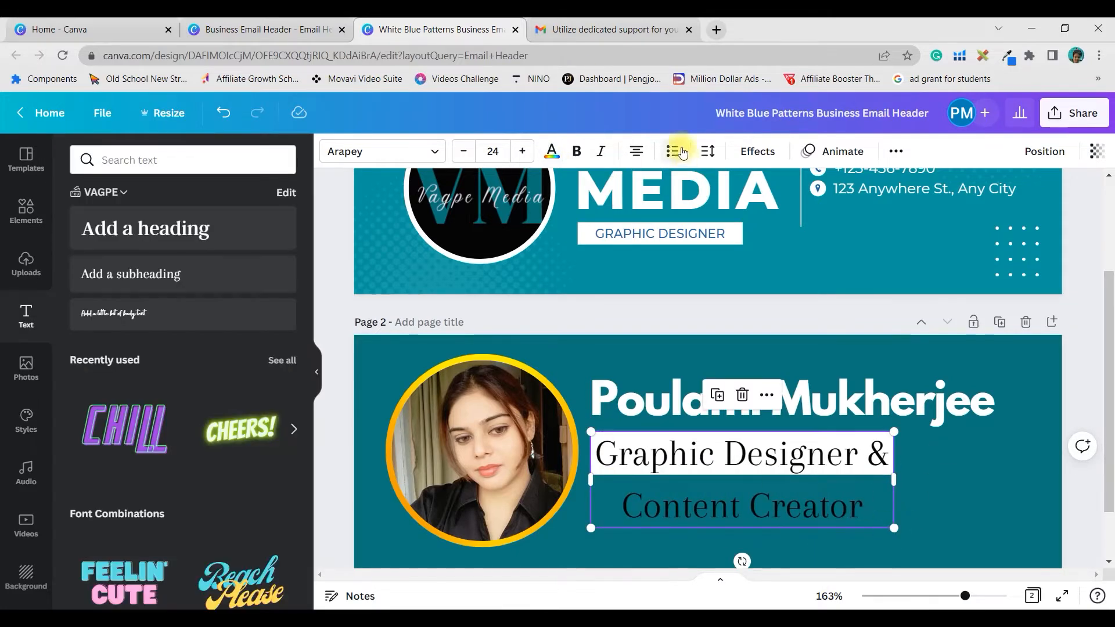
- Tighten the subtitle's letter spacing, set line spacing 1.17, and scale and narrow its box
click(708, 152)
mouse_move(755, 220)
mouse_down()
mouse_move(737, 217)
mouse_move(746, 219)
mouse_up()
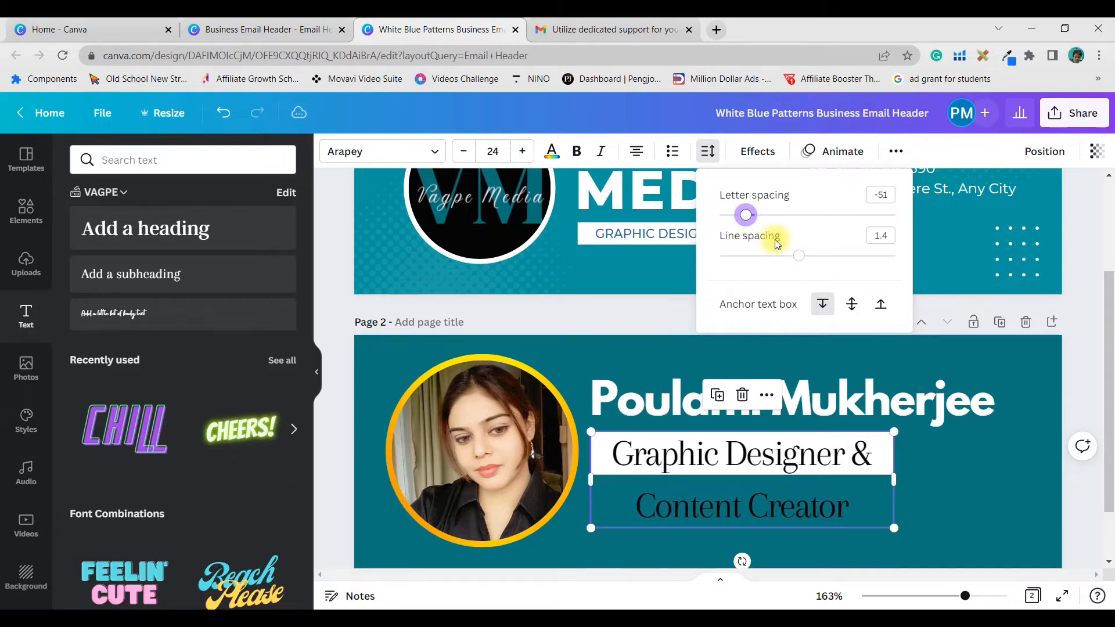
drag(800, 261, 759, 263)
drag(894, 510, 1012, 468)
drag(824, 455, 797, 460)
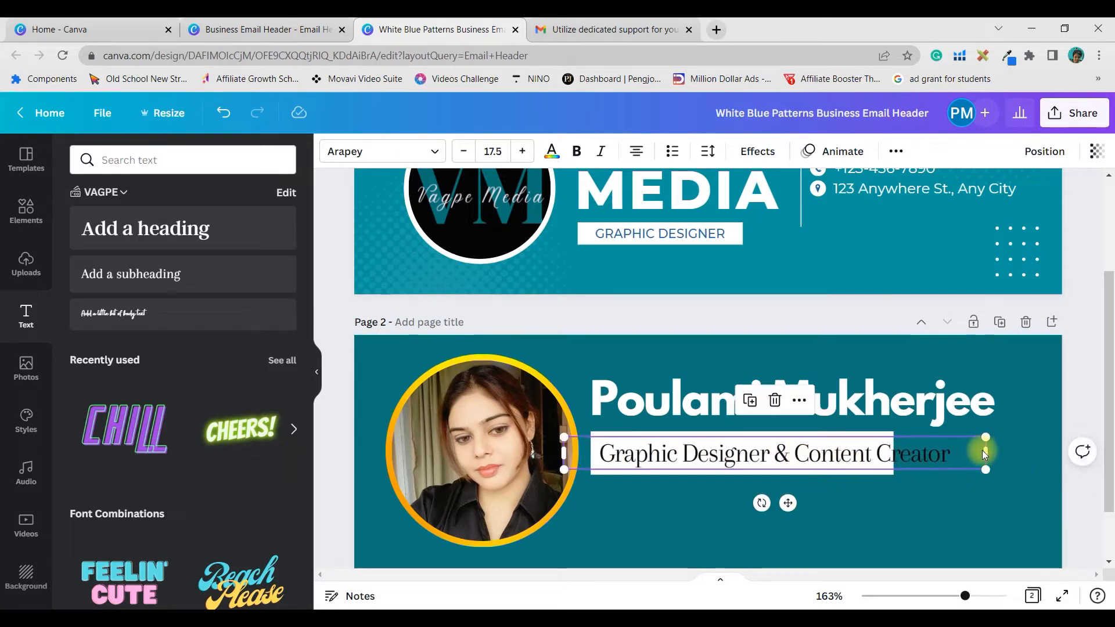
drag(986, 453, 916, 451)
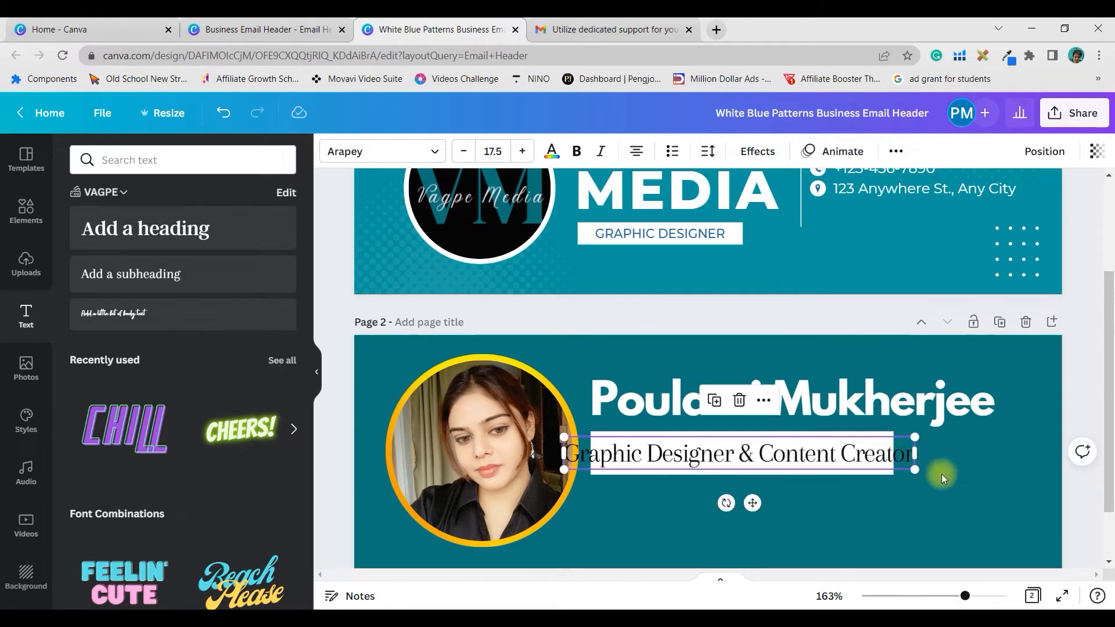
click(931, 475)
- Widen the white bar to the end of 'Creator' and align the subtitle with it
click(876, 472)
drag(896, 452, 930, 452)
drag(860, 464, 926, 461)
click(875, 469)
click(910, 459)
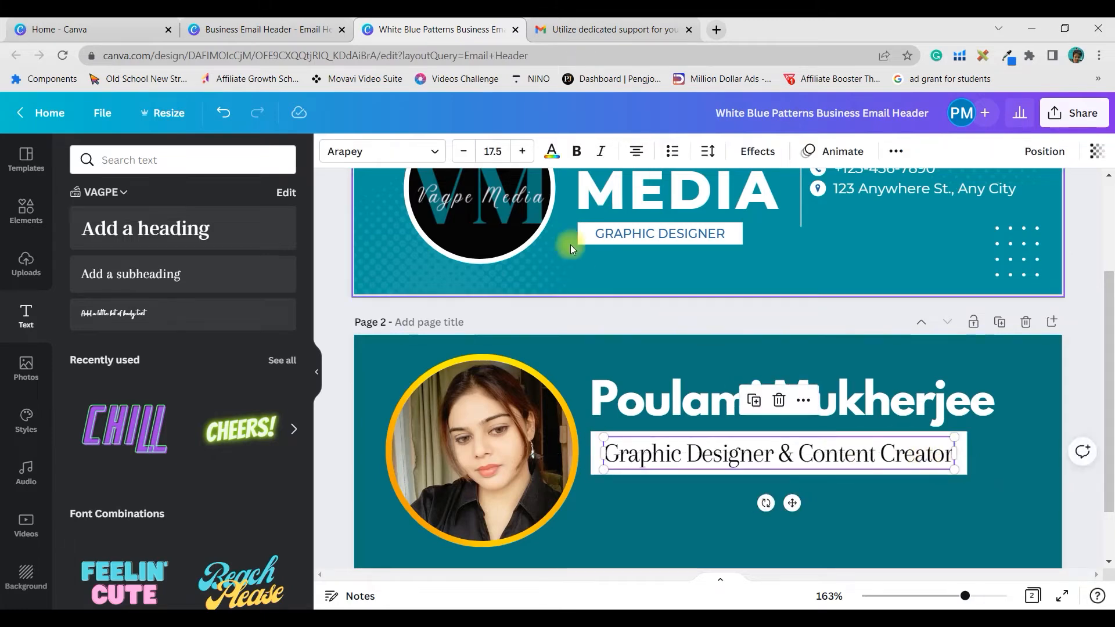
- Bold the subtitle and copy the name heading's text style onto it
click(575, 152)
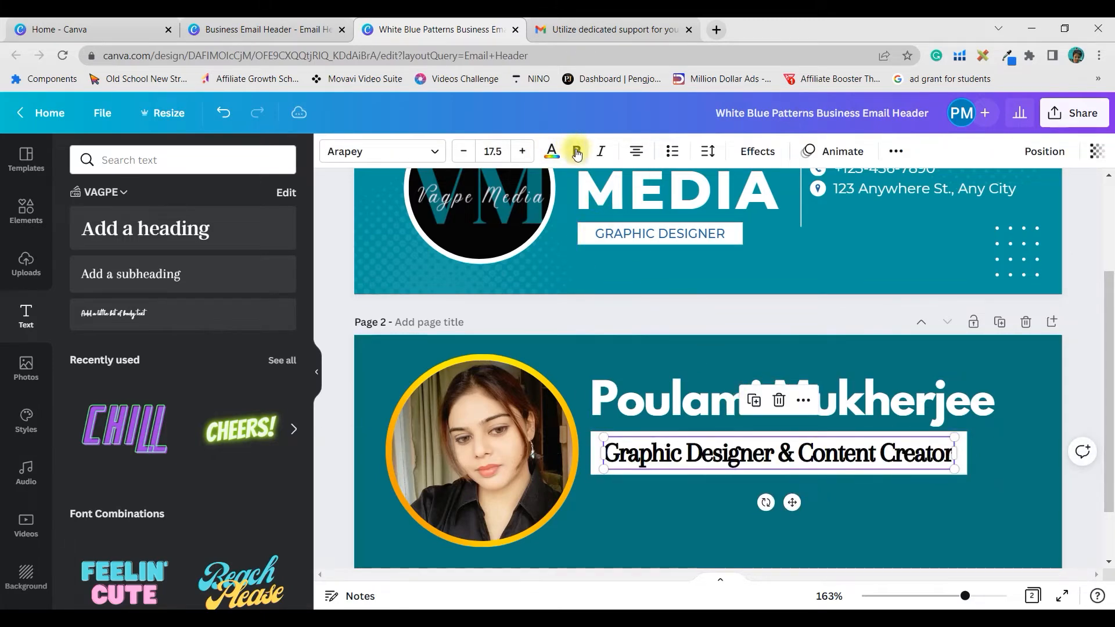
click(876, 528)
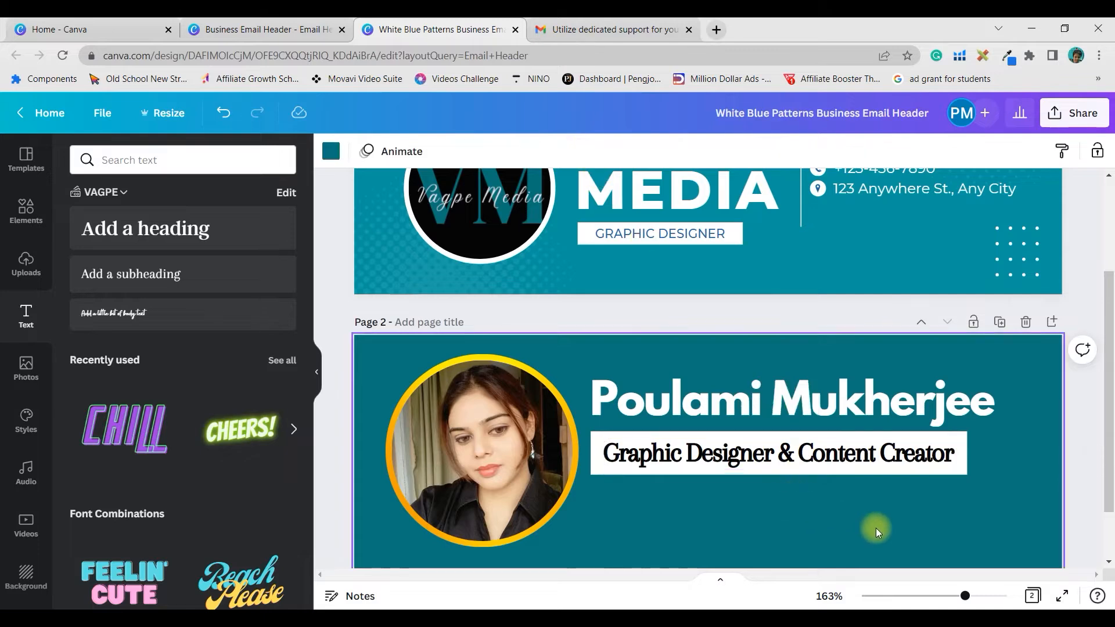
click(739, 458)
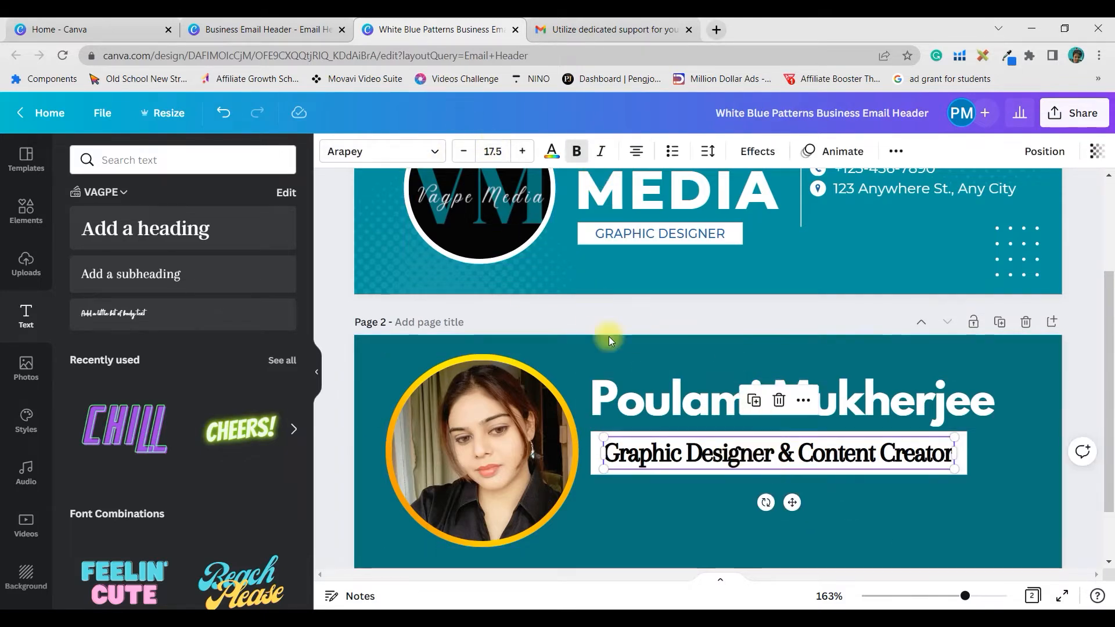
click(668, 386)
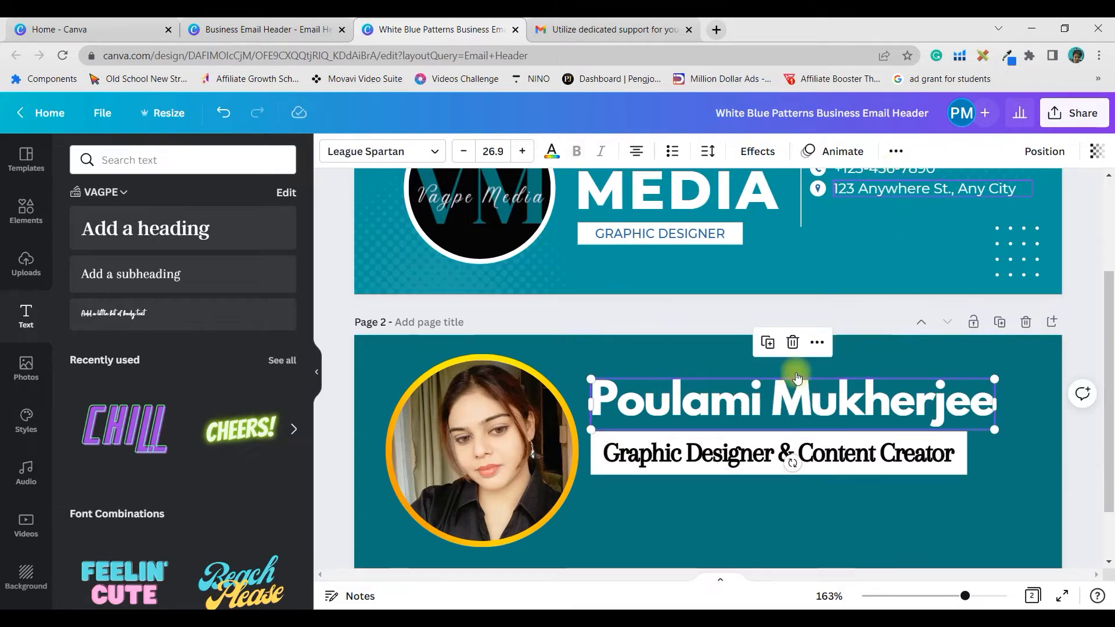
click(896, 151)
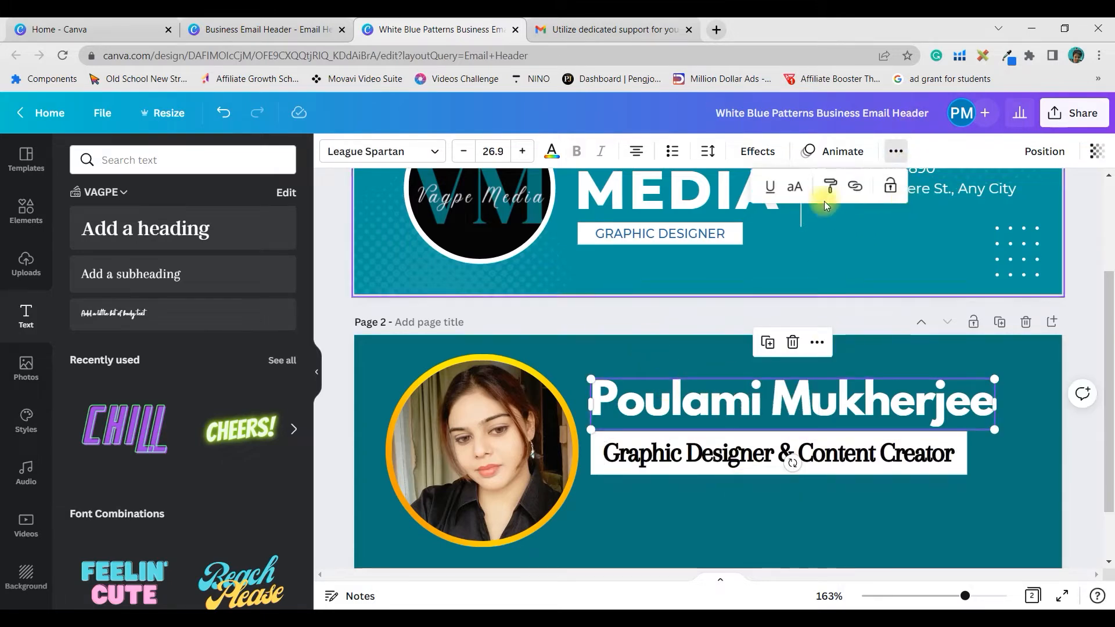
click(849, 463)
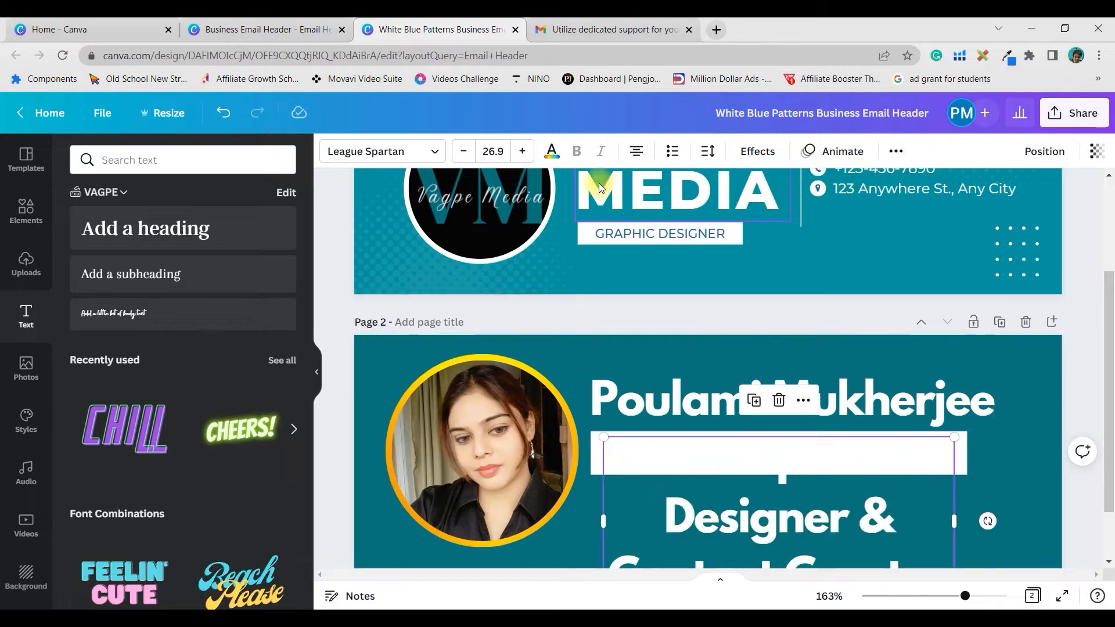
- Set the subtitle to font size 12 in black and enlarge its box
click(503, 149)
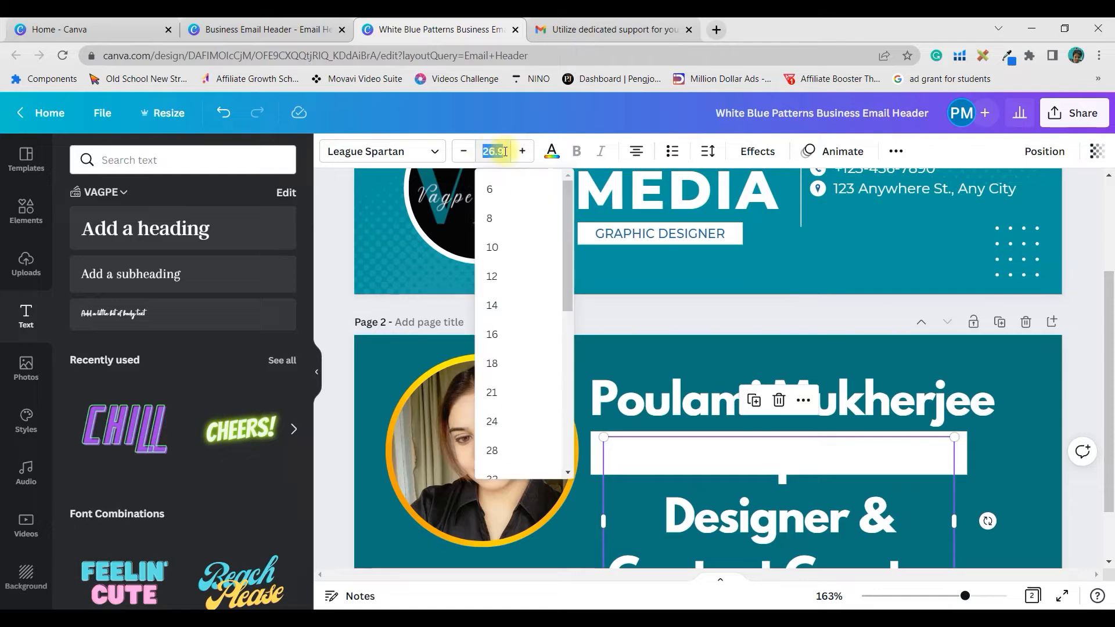
click(549, 247)
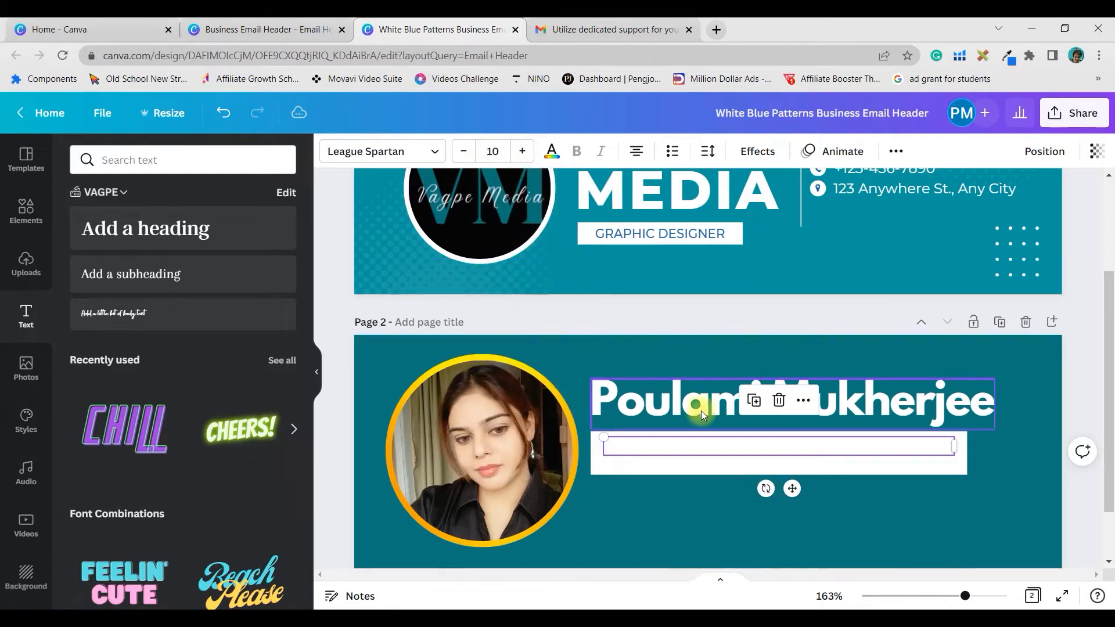
click(522, 152)
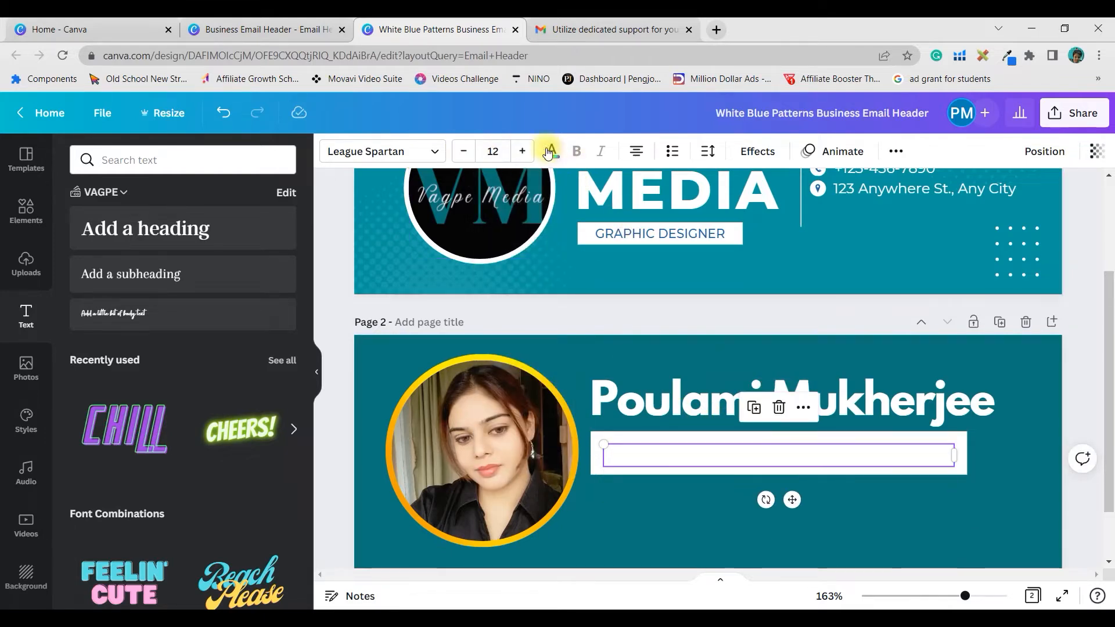
click(548, 152)
click(123, 227)
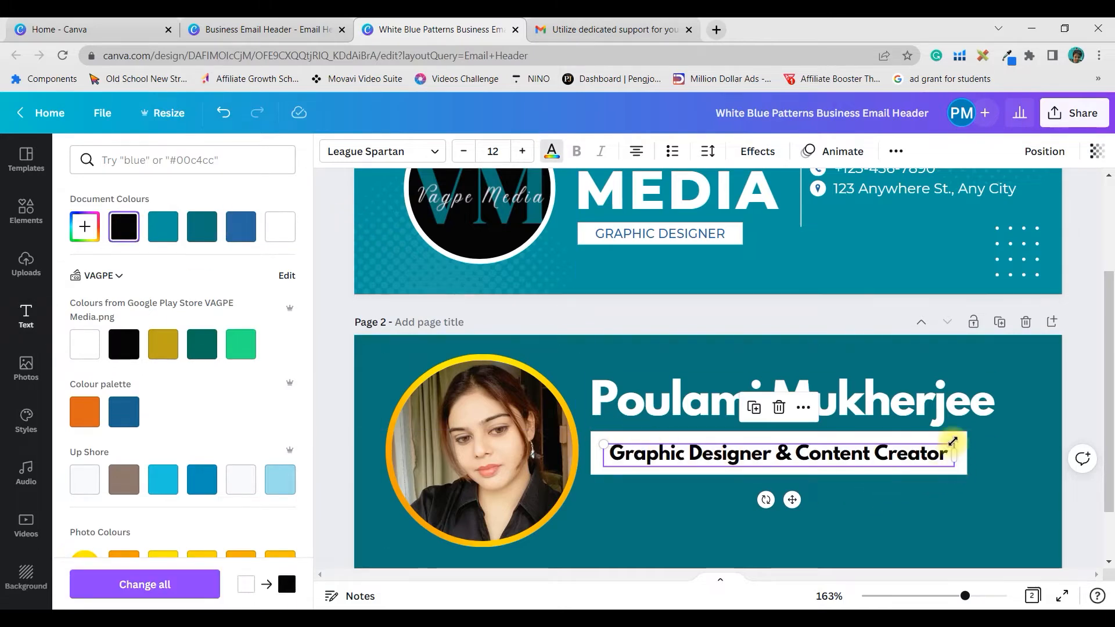
drag(953, 441, 967, 459)
click(1023, 438)
scroll(1022, 438, up, 3)
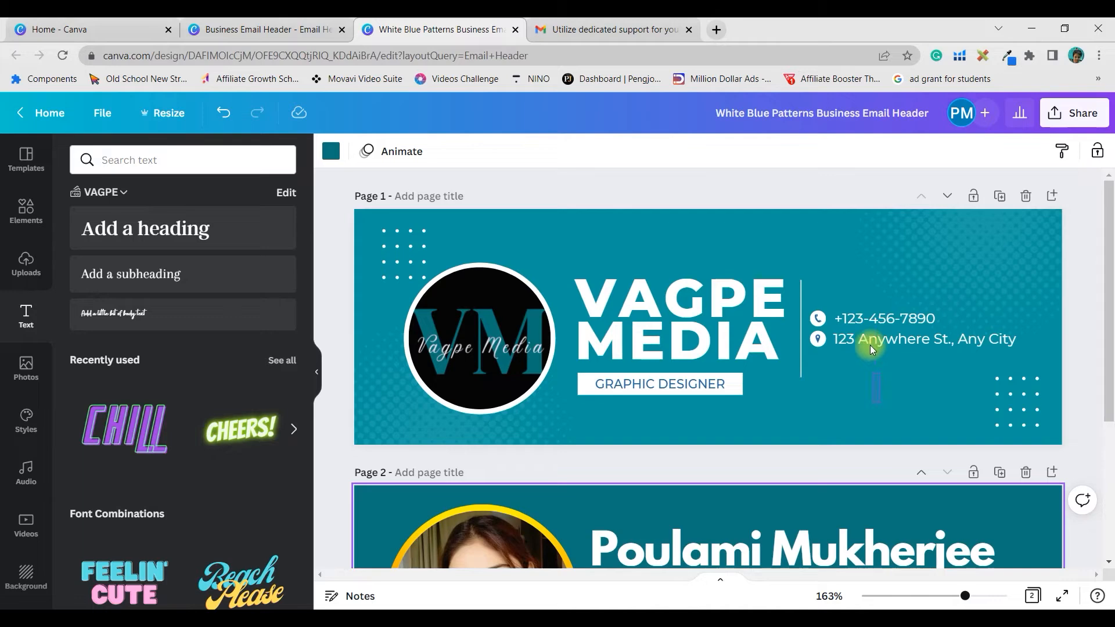
- Add a black circle 'Phone Icon' element to page 2 and shrink it
click(894, 340)
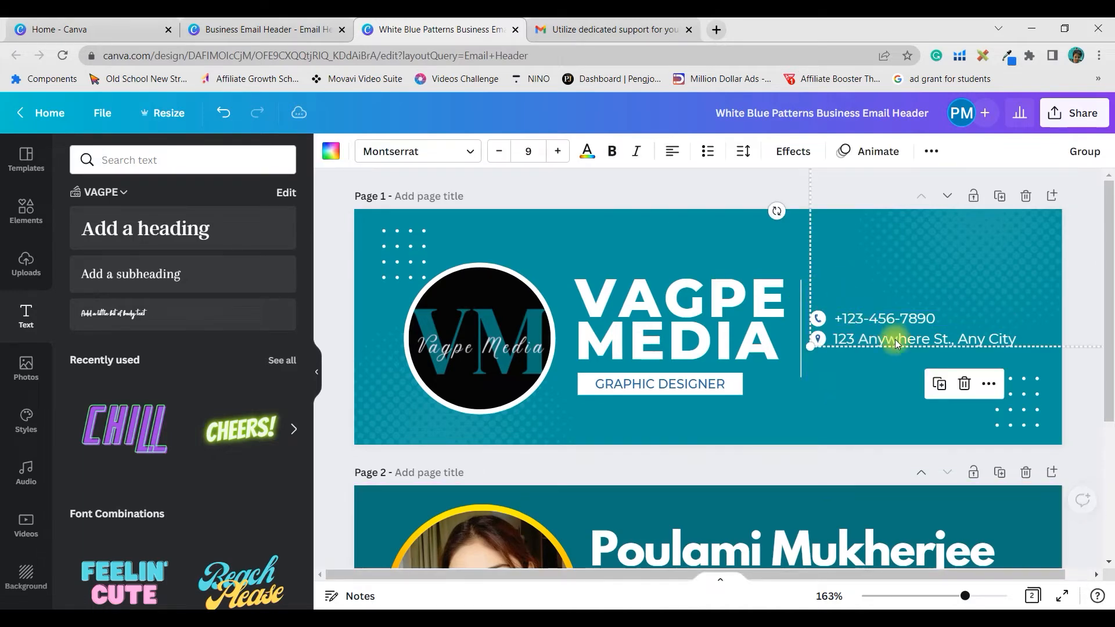
click(887, 383)
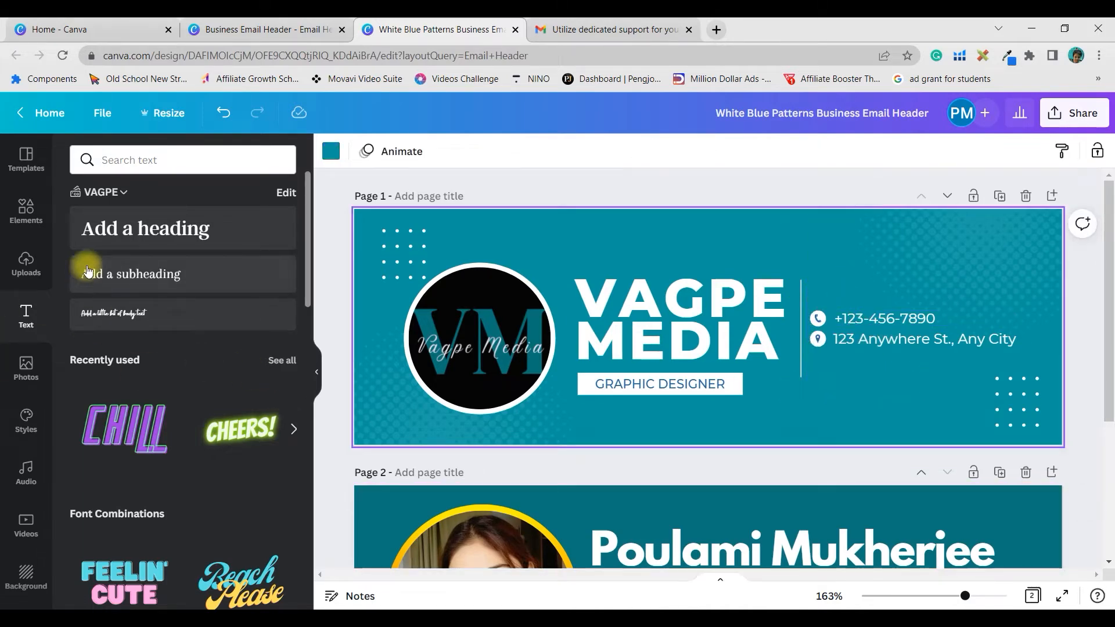
scroll(762, 477, down, 3)
click(25, 210)
click(149, 160)
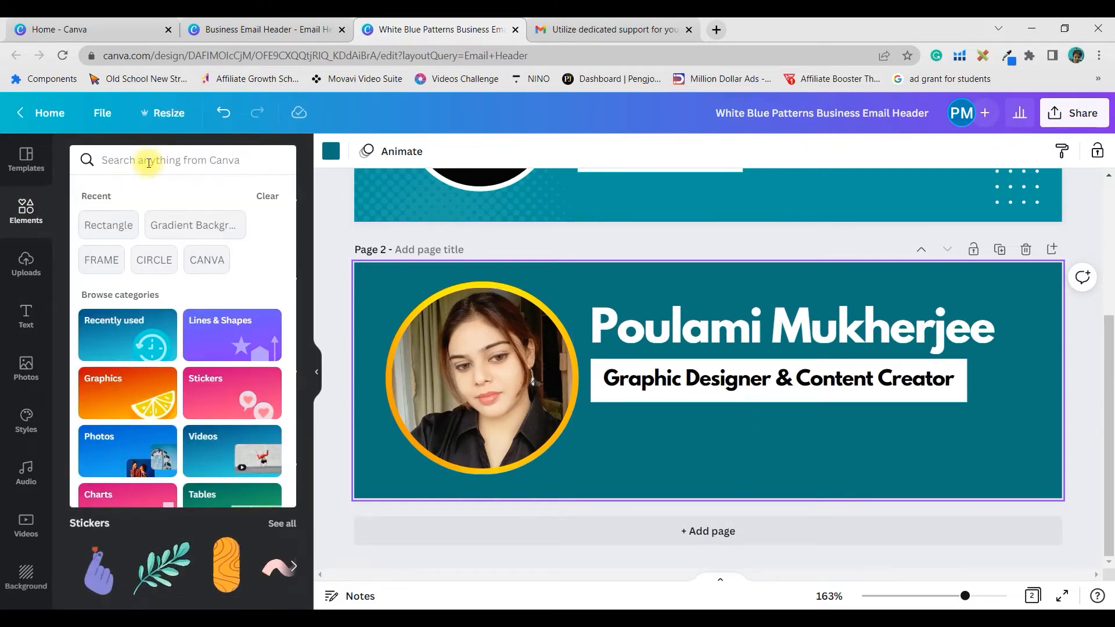
key(Escape)
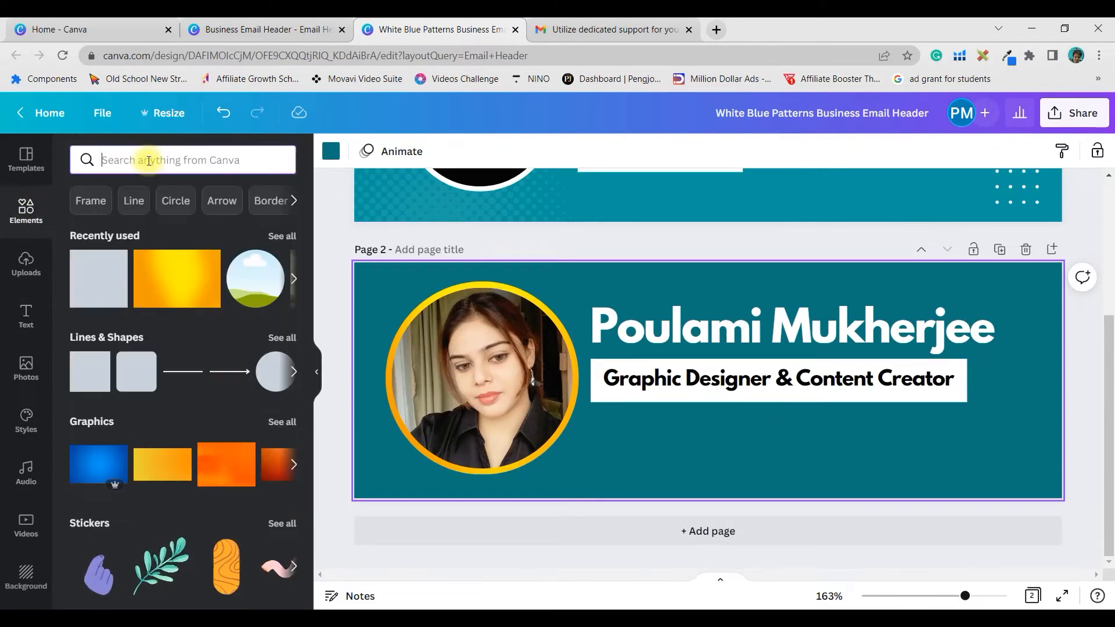
text(Phone I)
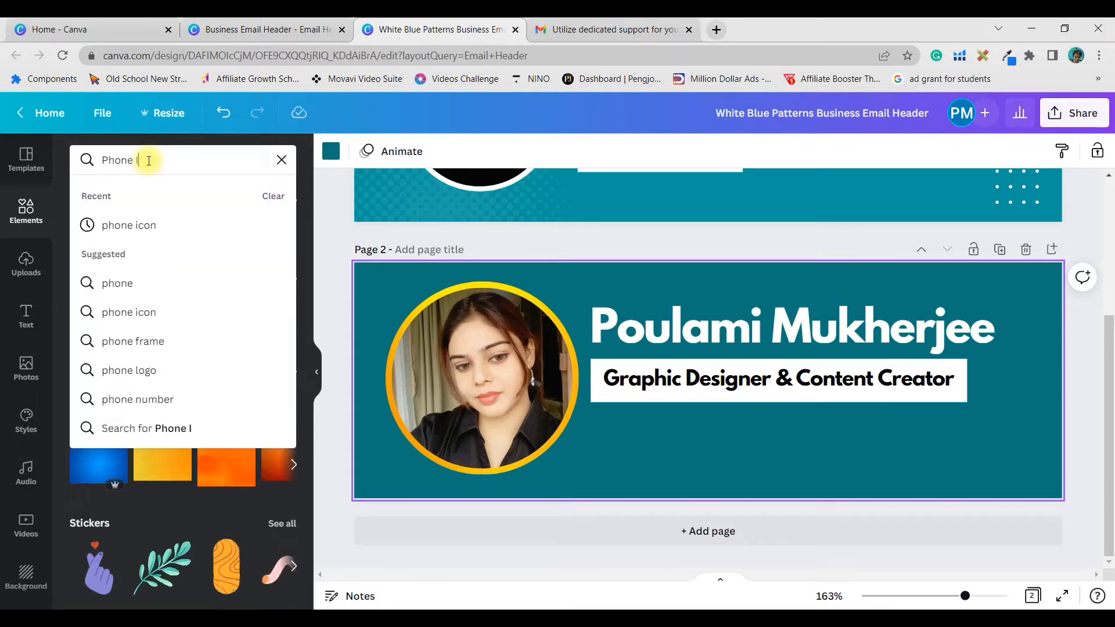
text(con)
key(Return)
drag(174, 375, 613, 458)
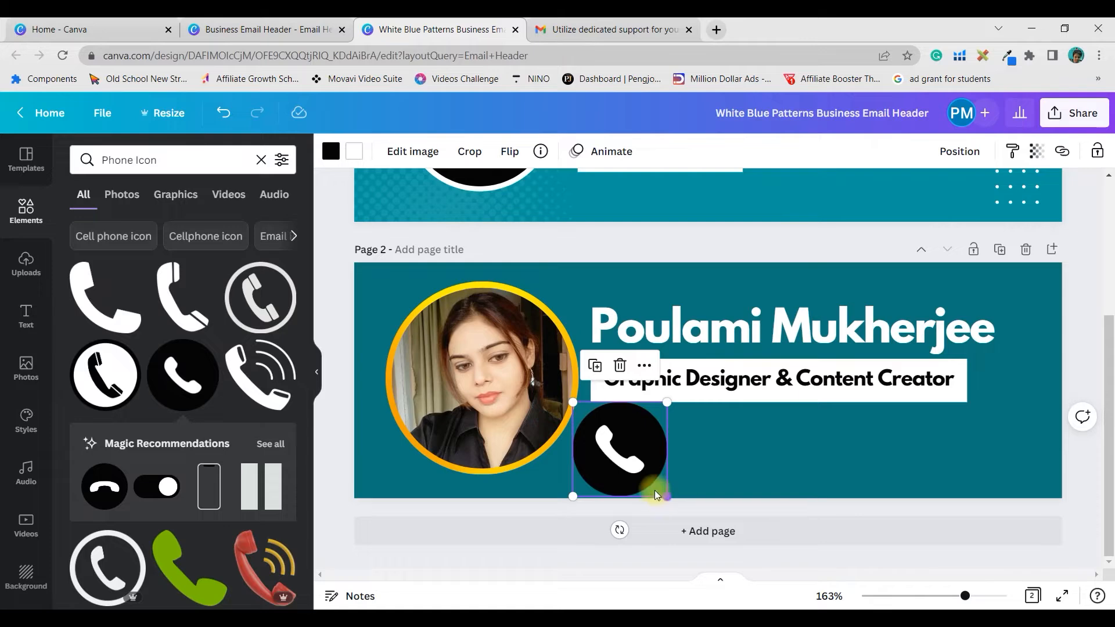
drag(666, 495, 625, 458)
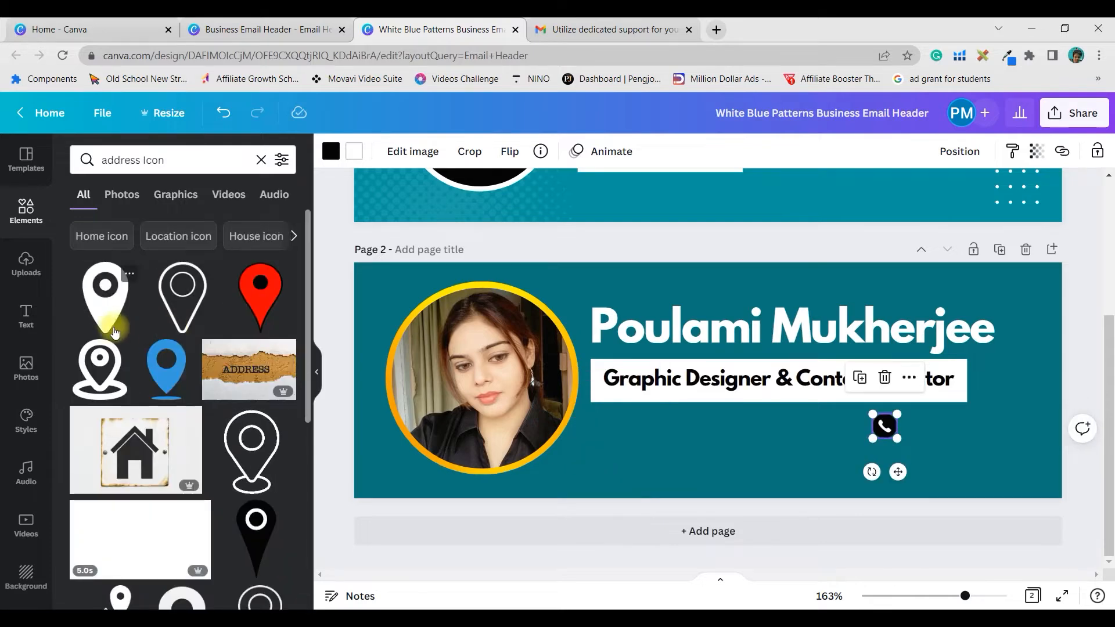
- Add a location pin icon, shrink it and place it beneath the phone icon
click(105, 296)
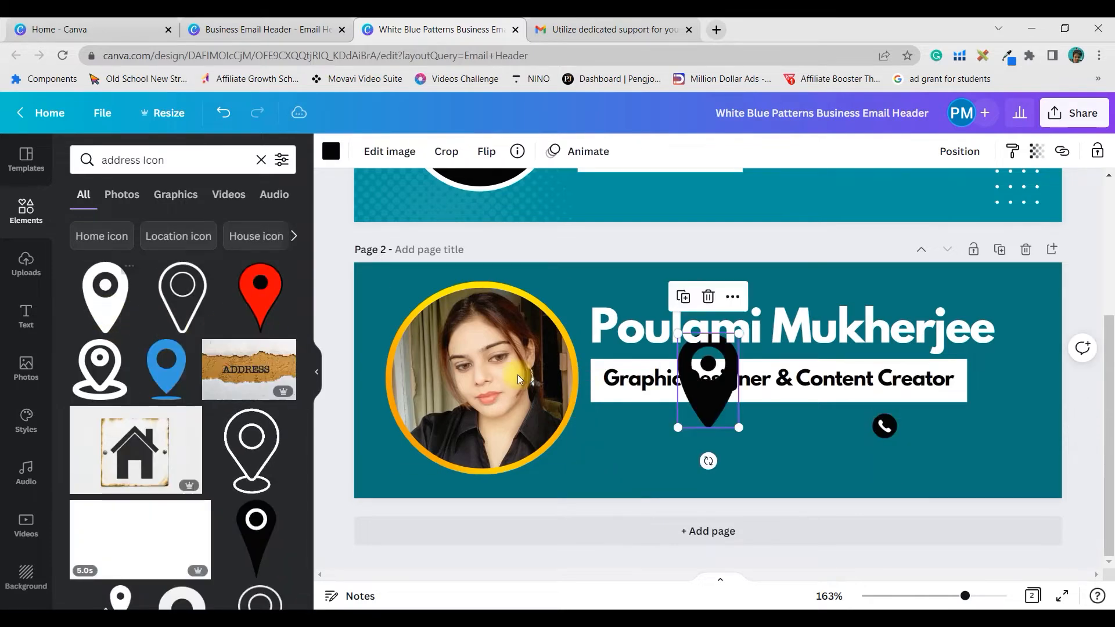
drag(743, 430, 698, 364)
drag(710, 402, 905, 516)
click(951, 451)
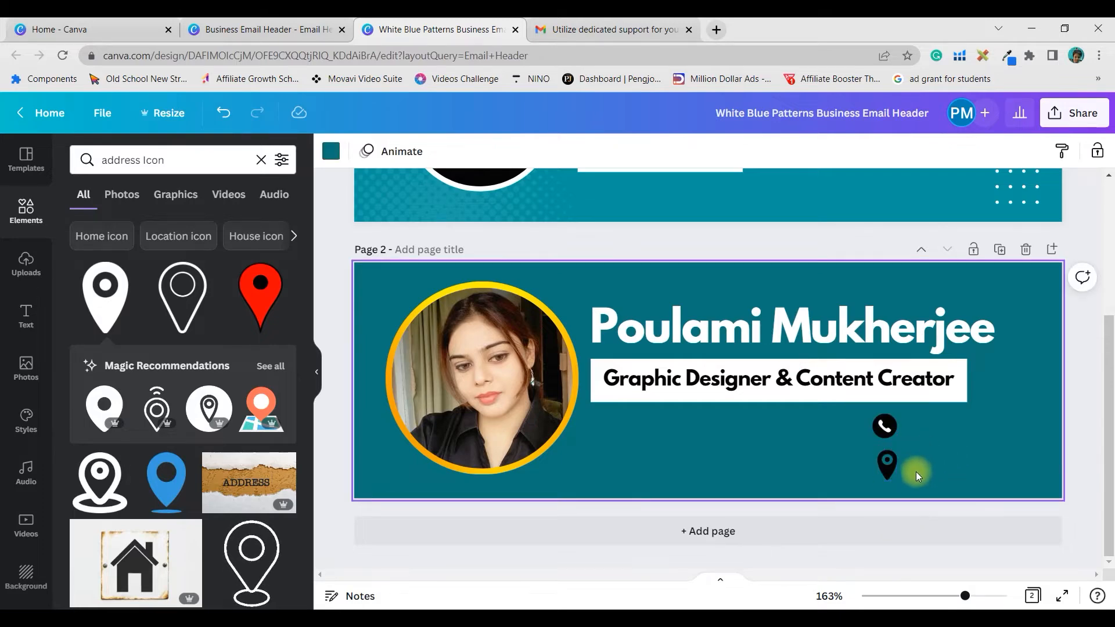
- Copy page 1's phone number and address onto page 2 beside the icons
scroll(817, 242, up, 2)
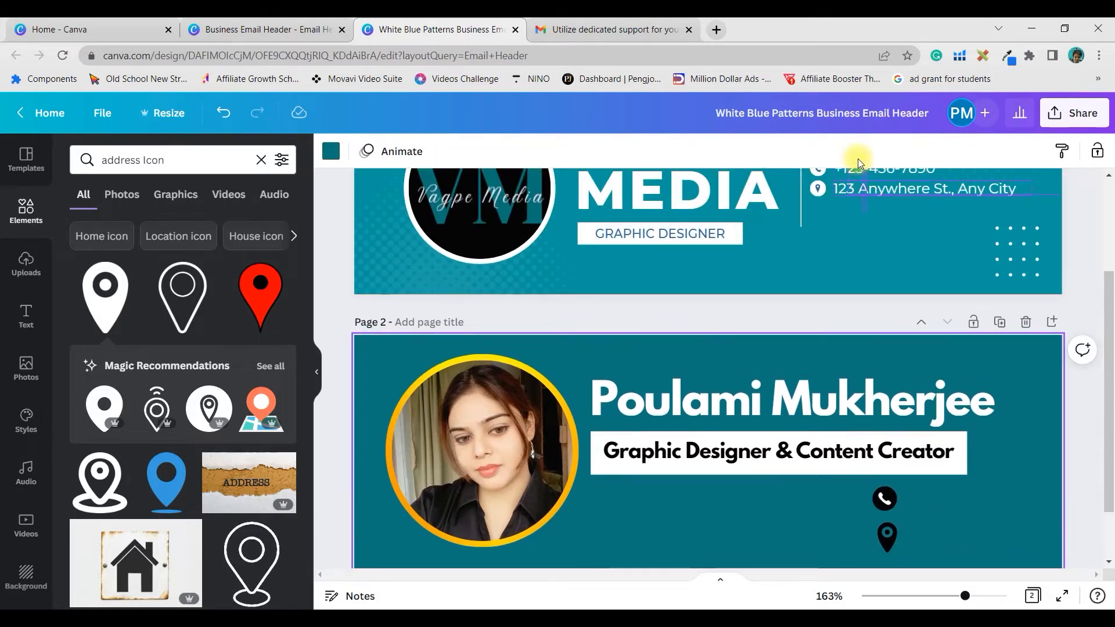
click(883, 188)
key(ctrl+v)
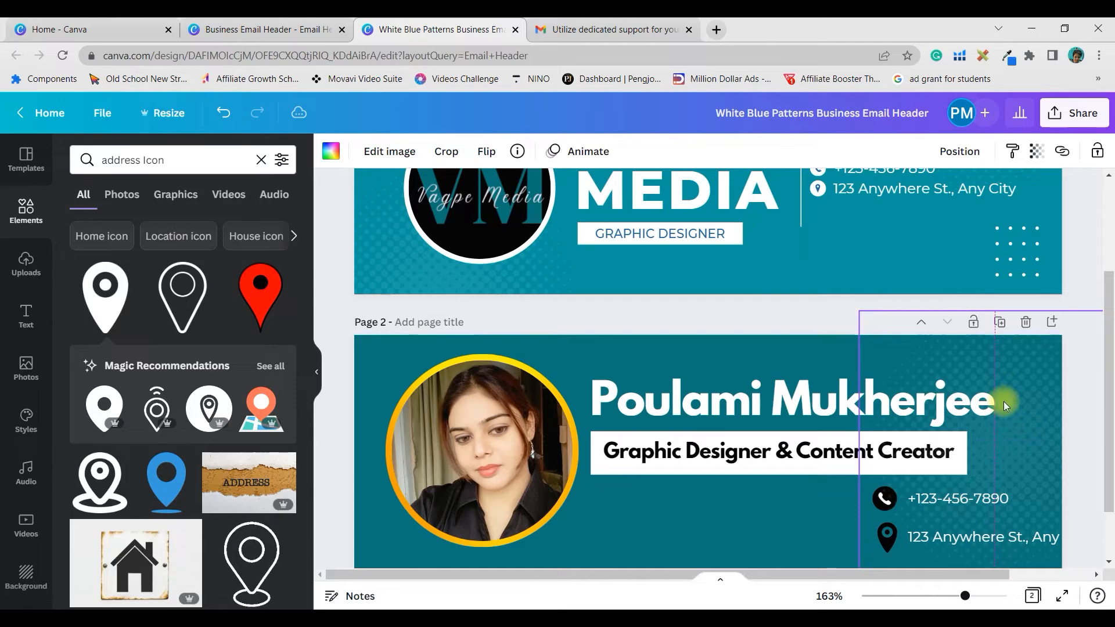
click(214, 161)
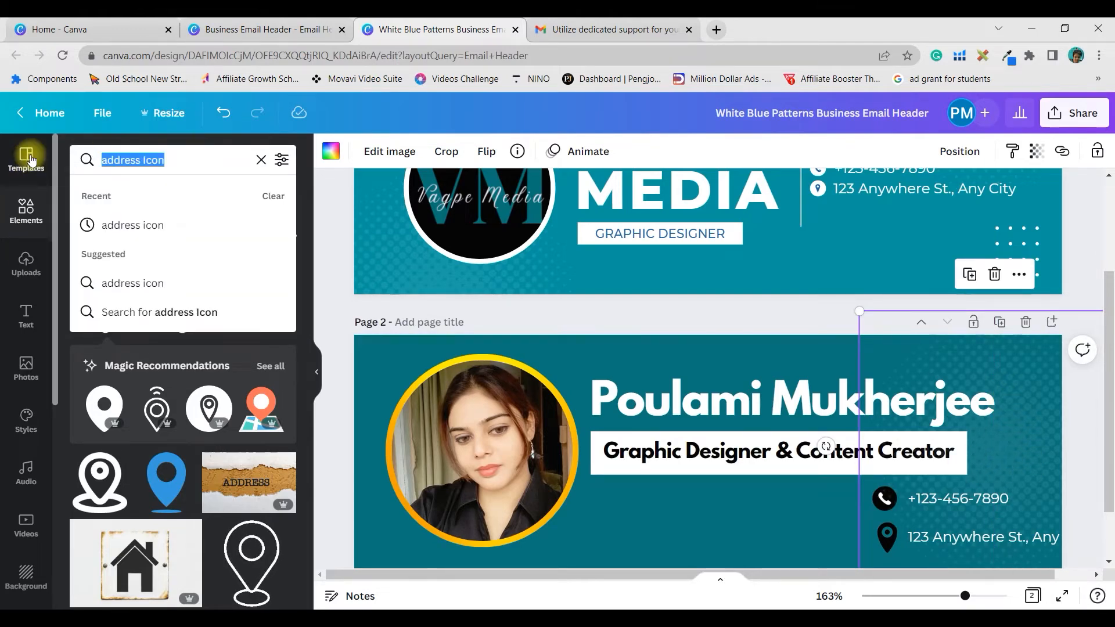
- Add a 'Dots' halftone graphic to page 2, enlarge it and recolour it teal
text(Dots)
key(Return)
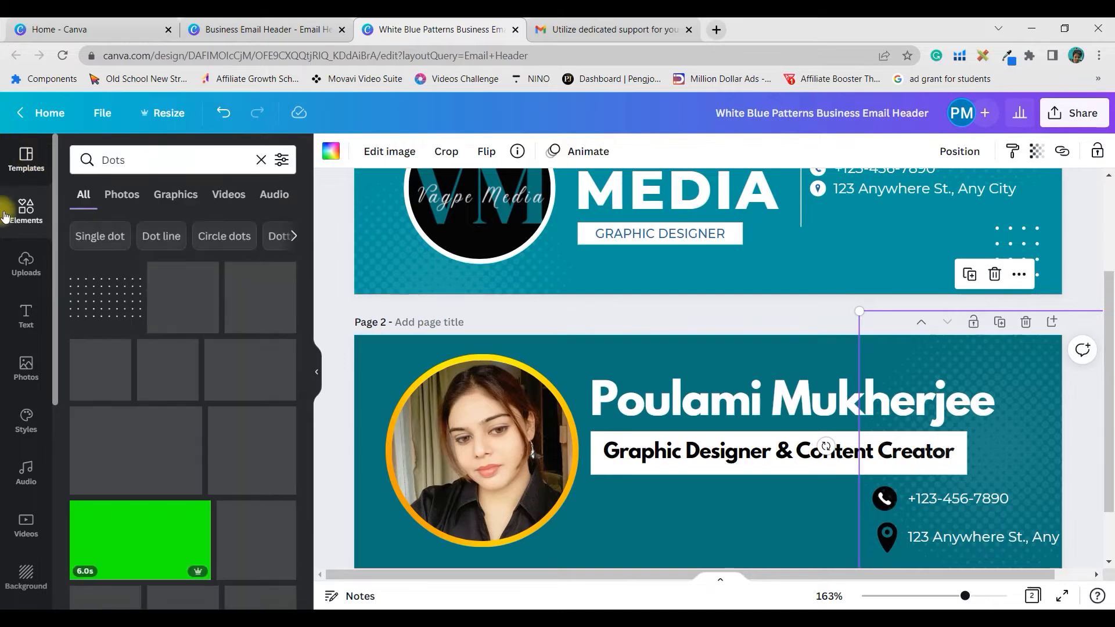
click(174, 195)
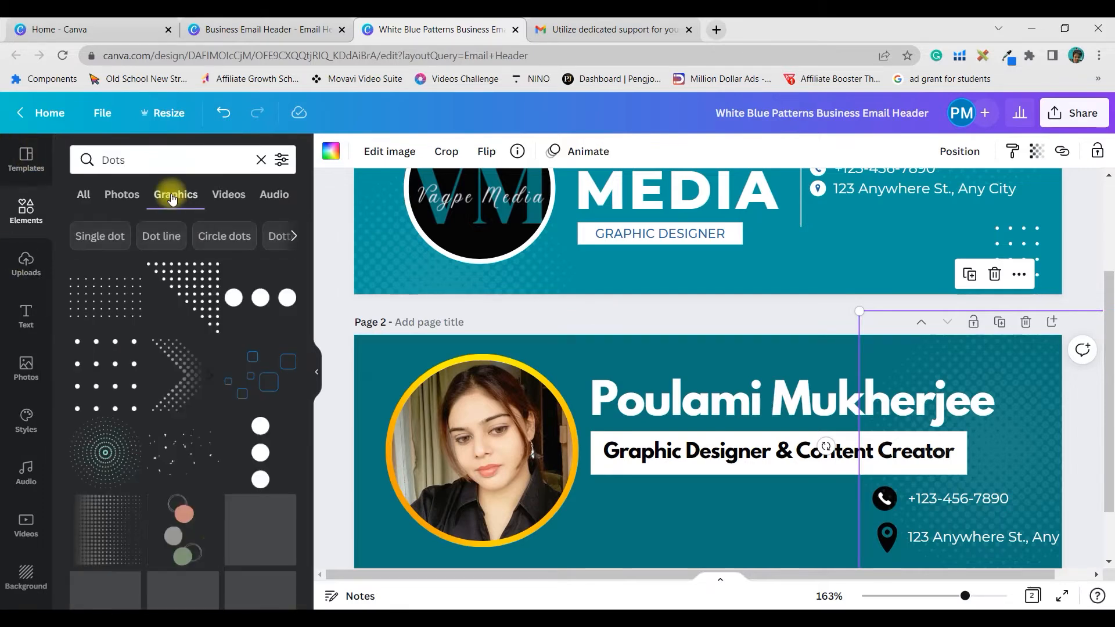
scroll(185, 407, down, 2)
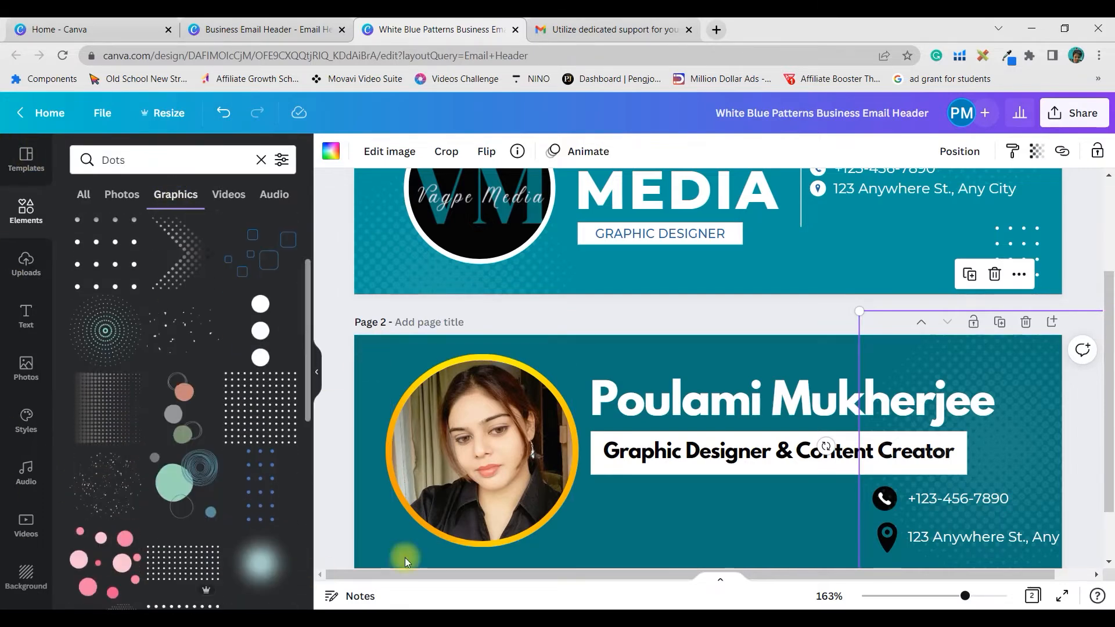
scroll(221, 472, down, 5)
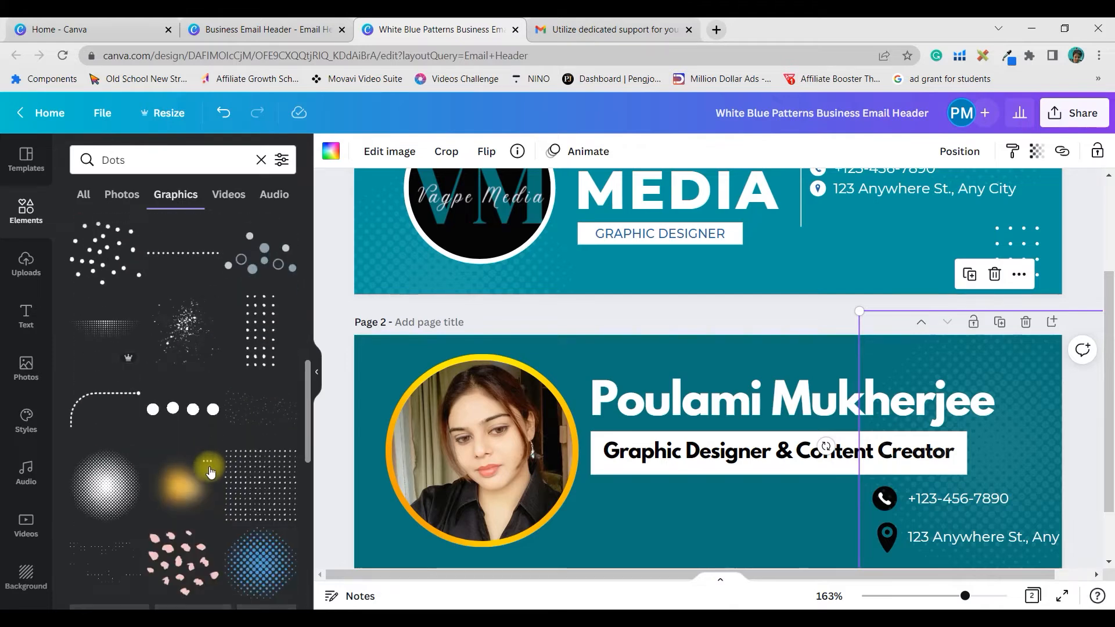
scroll(139, 514, down, 8)
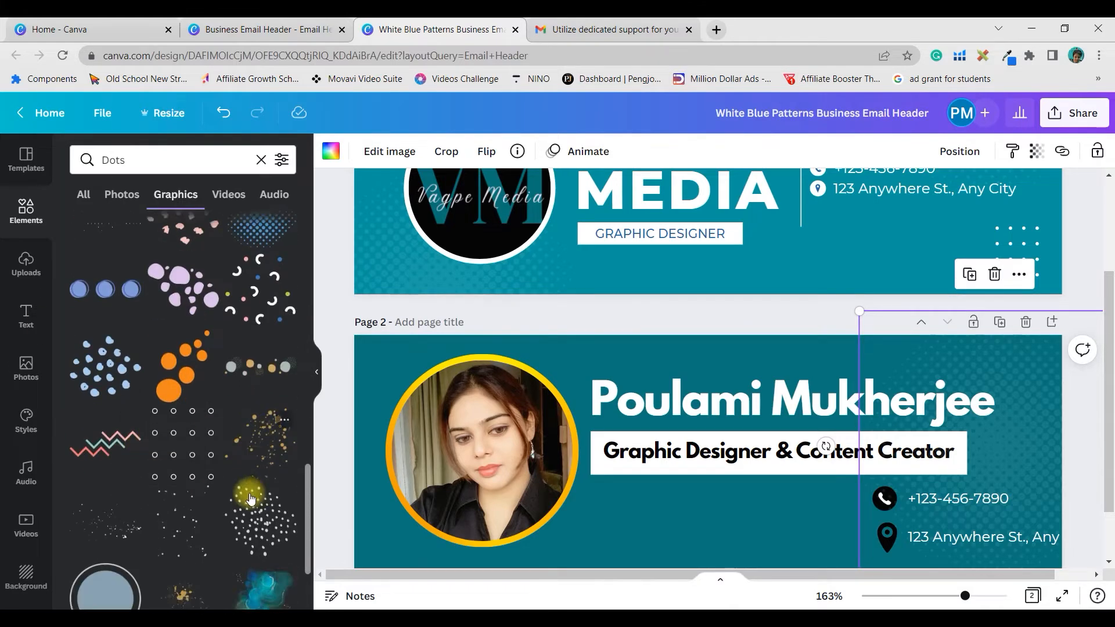
click(105, 433)
drag(747, 535, 1011, 581)
drag(811, 523, 926, 388)
click(331, 151)
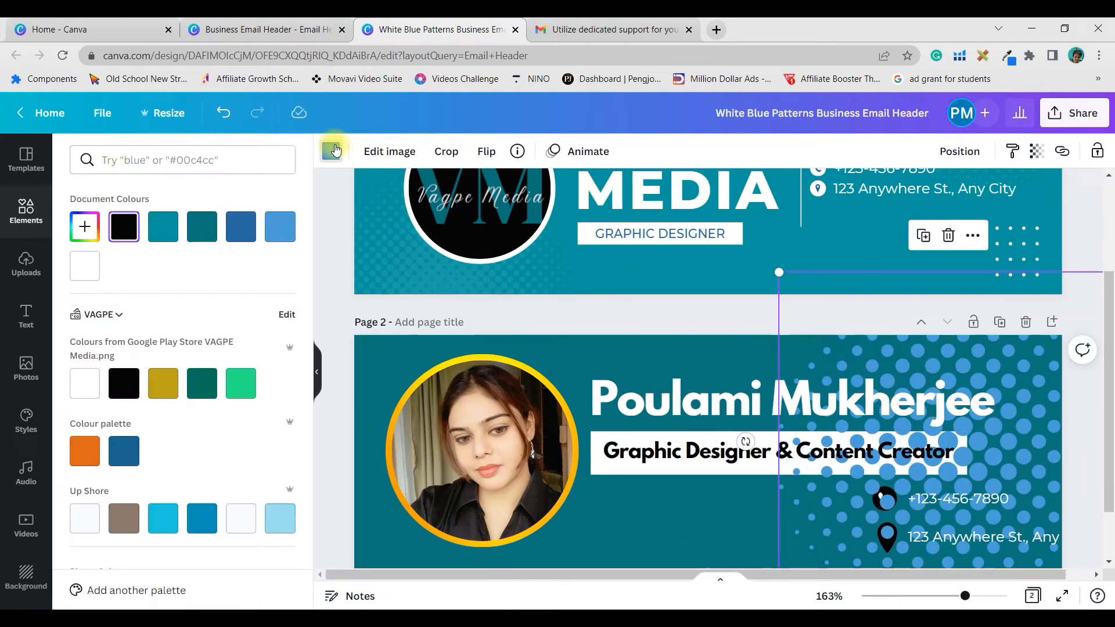
click(163, 228)
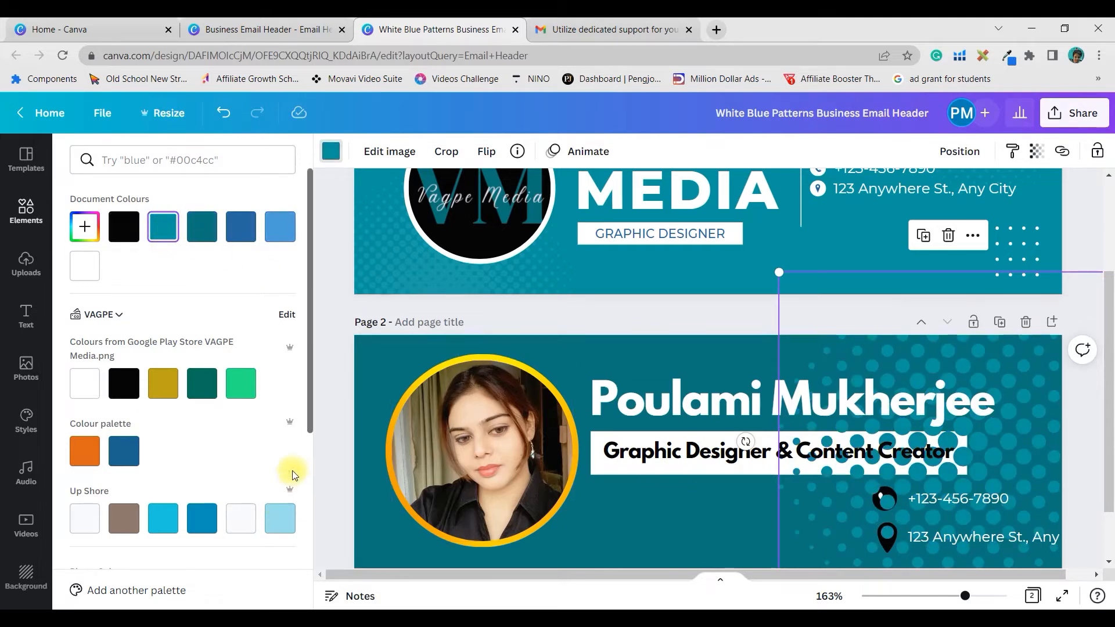
- Fade the dotted pattern to 40 transparency and send it to the back
click(1038, 154)
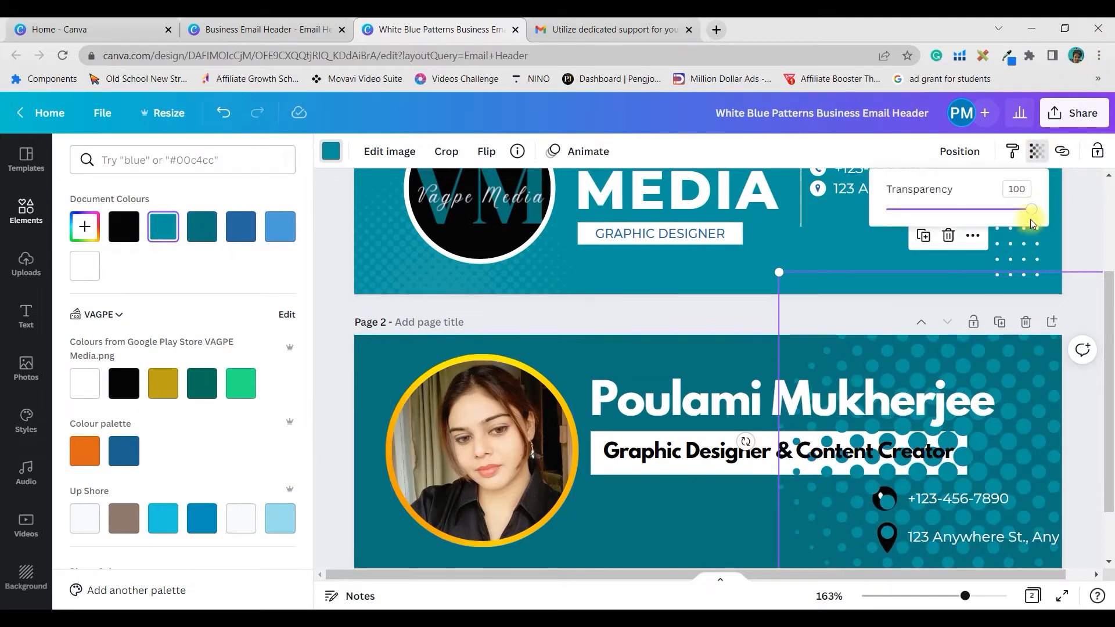
drag(1032, 219, 947, 233)
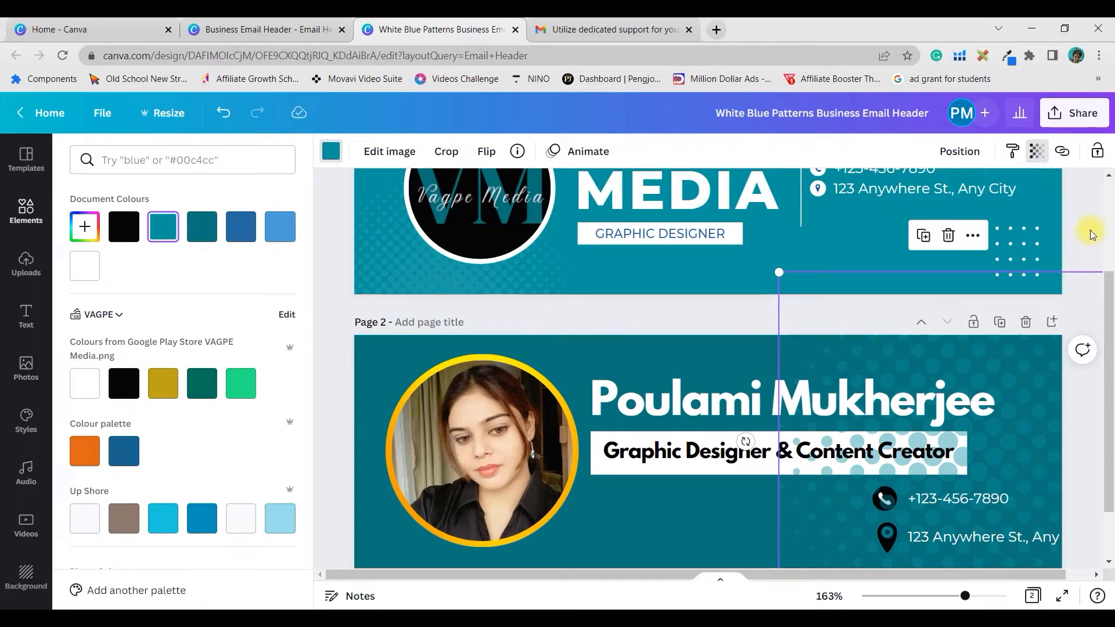
click(964, 152)
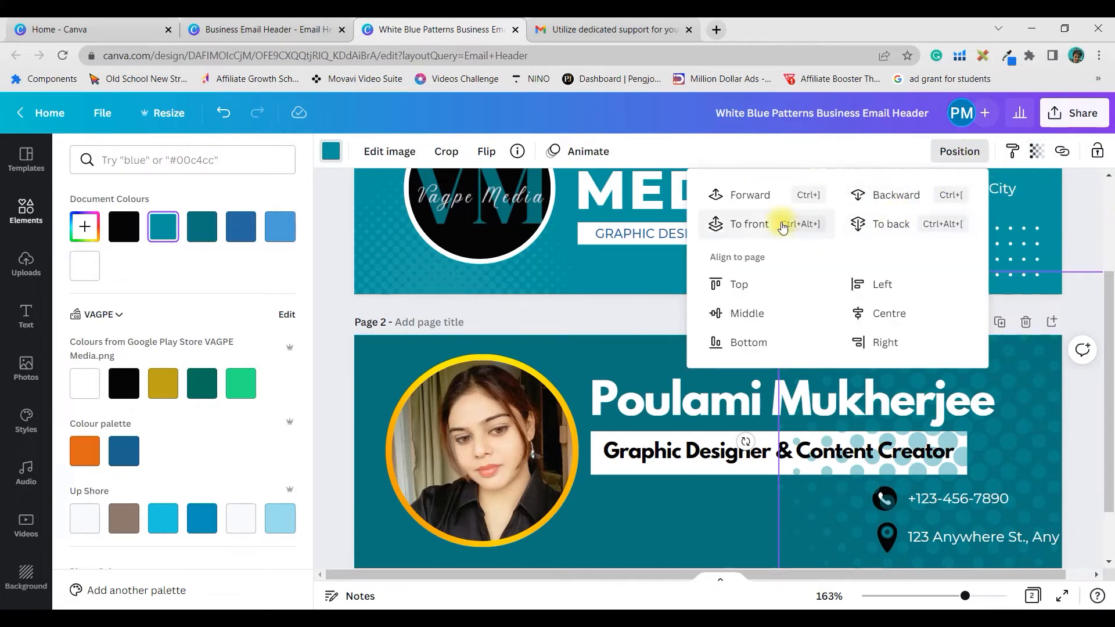
click(910, 216)
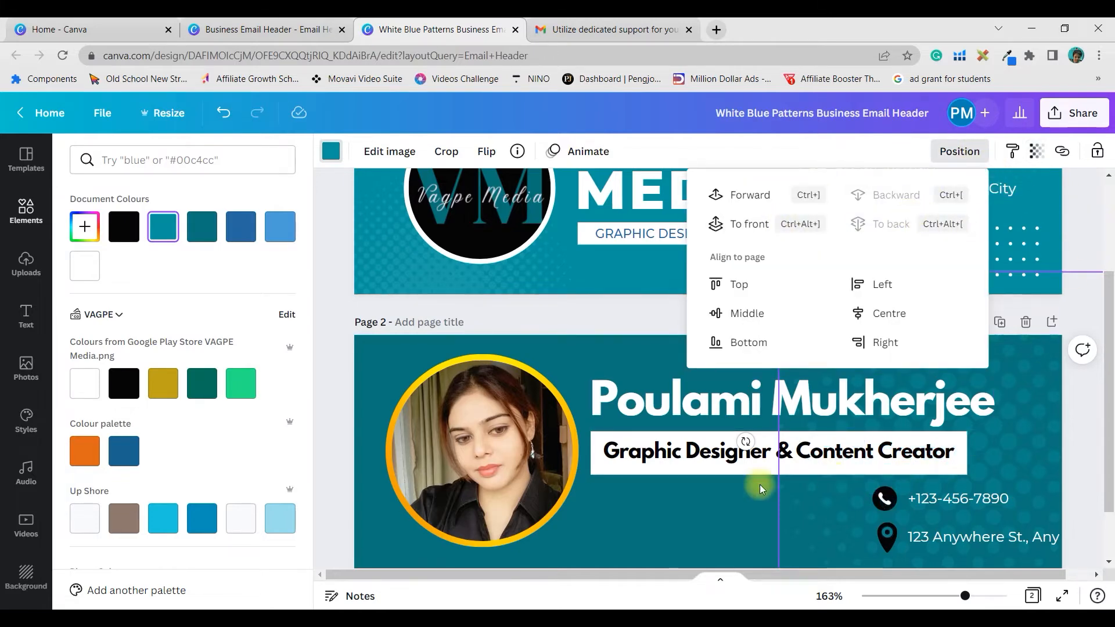
click(335, 306)
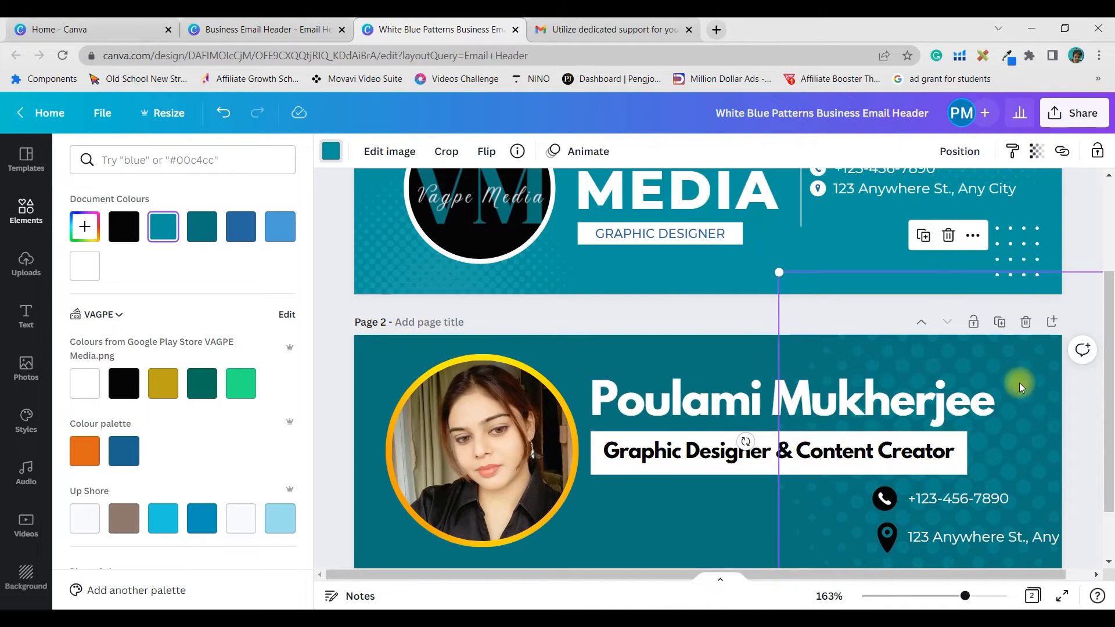
- Shrink the dotted pattern and reposition it on page 2
scroll(1111, 241, down, 1)
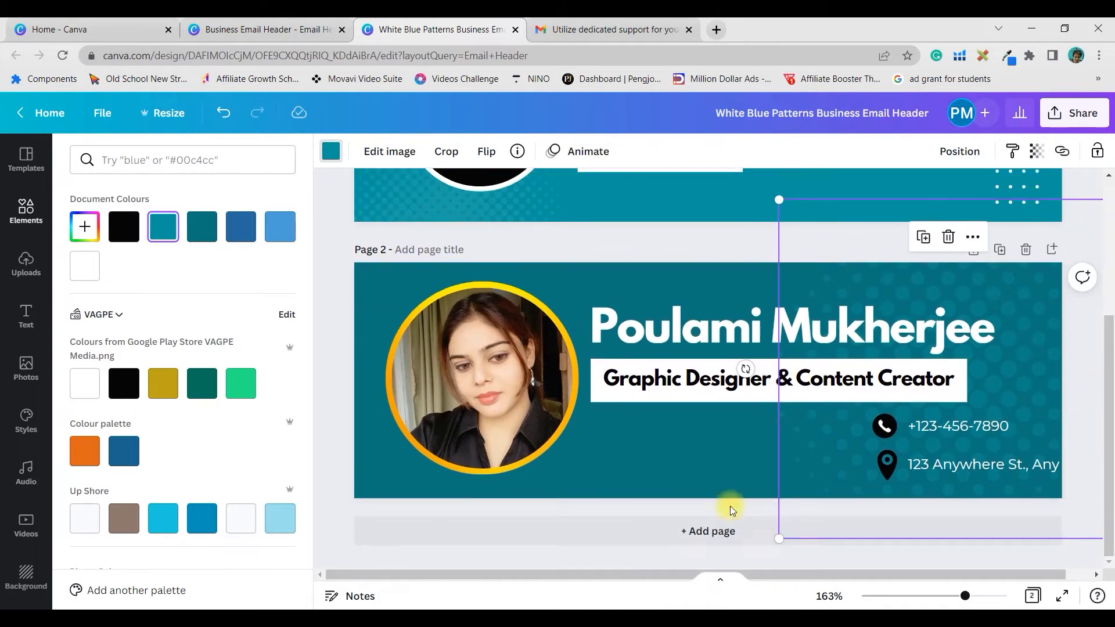
drag(1028, 378, 1005, 384)
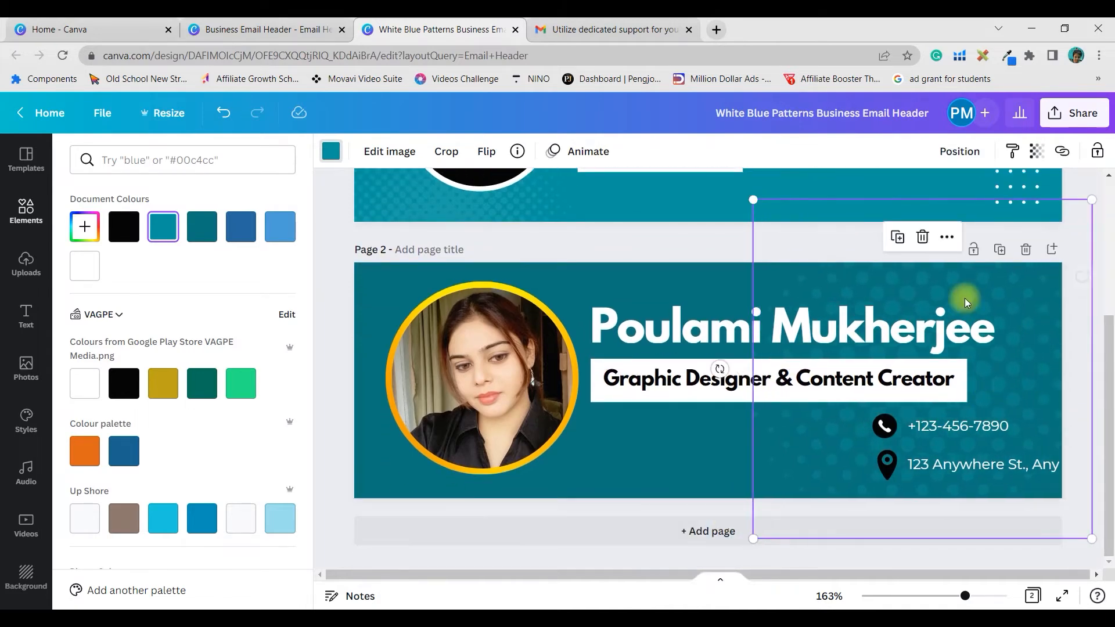
drag(784, 212, 711, 110)
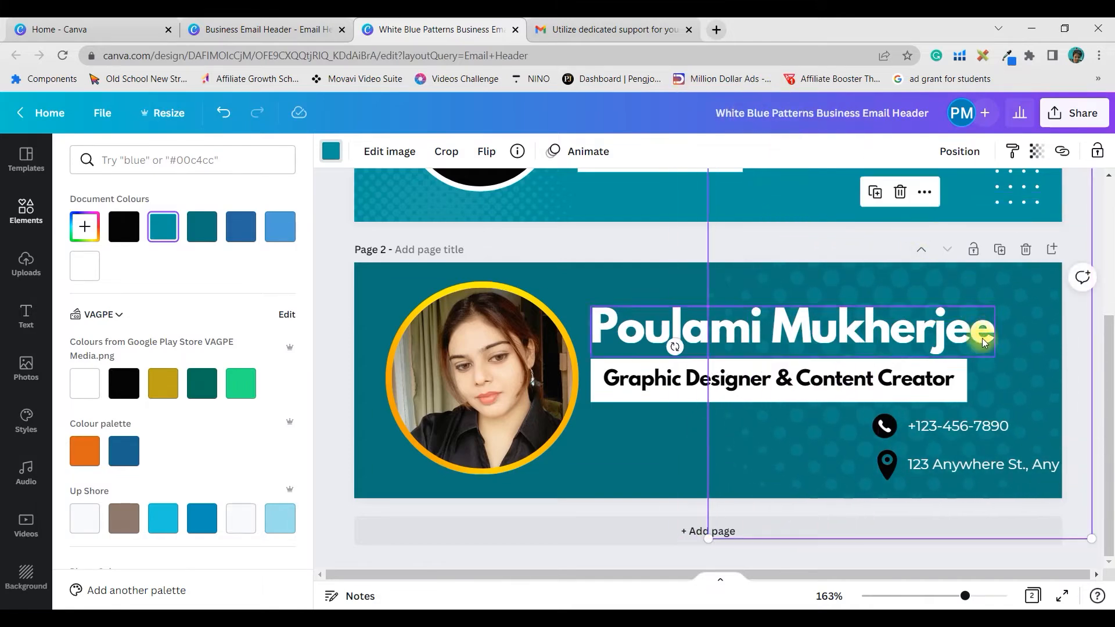
drag(1043, 352, 1111, 267)
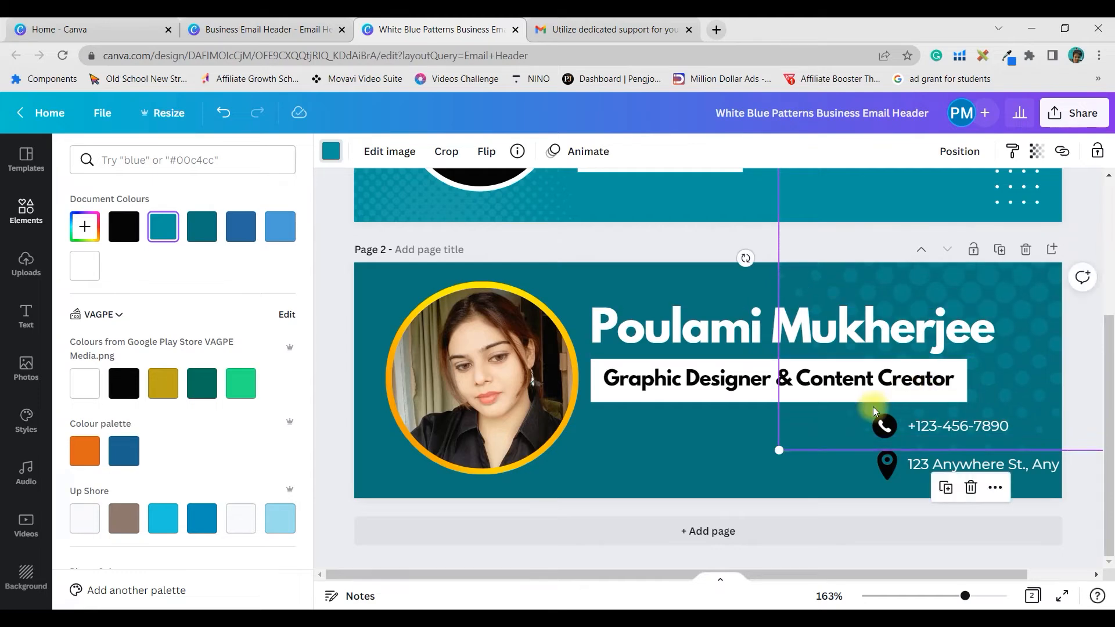
drag(1028, 376, 332, 626)
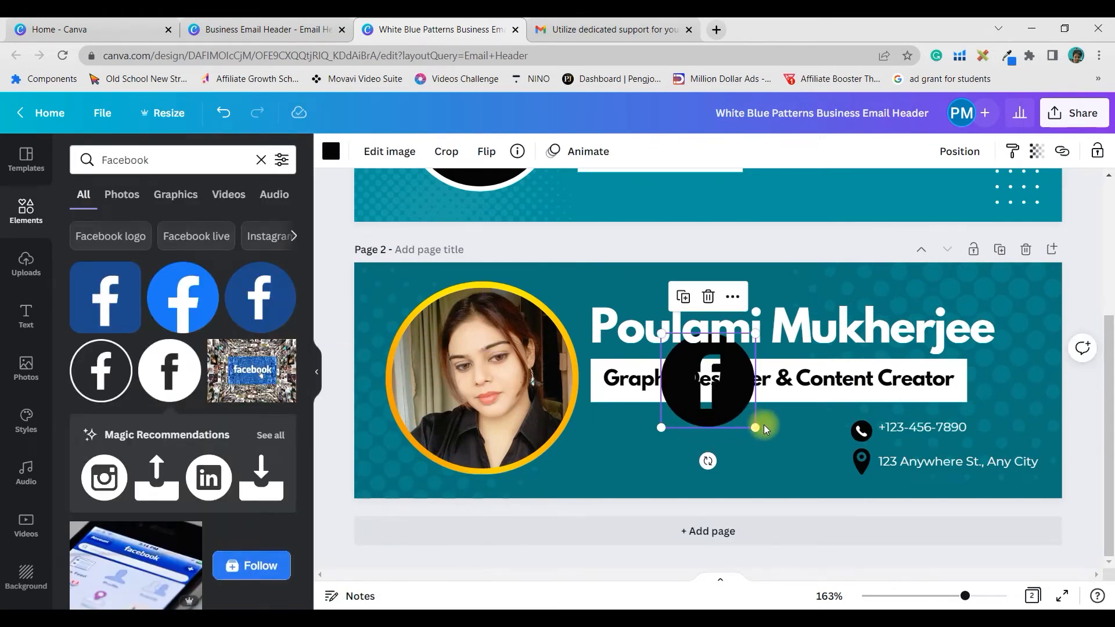
- Shrink the Facebook icon and add small LinkedIn (26 by 26) and Instagram icons beside it
drag(757, 427, 615, 487)
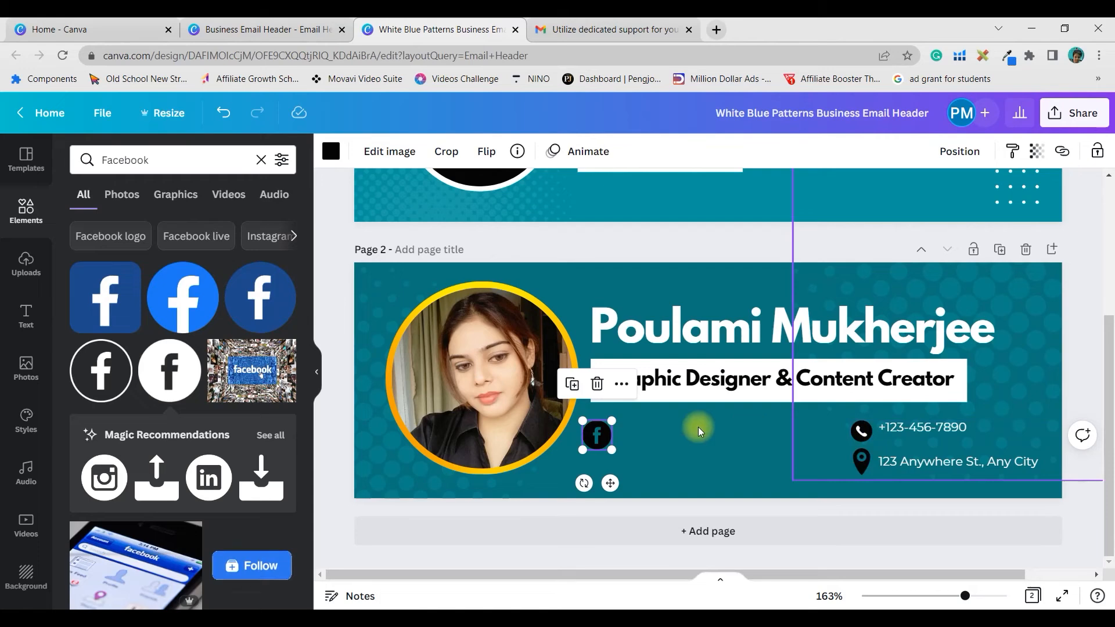
click(214, 482)
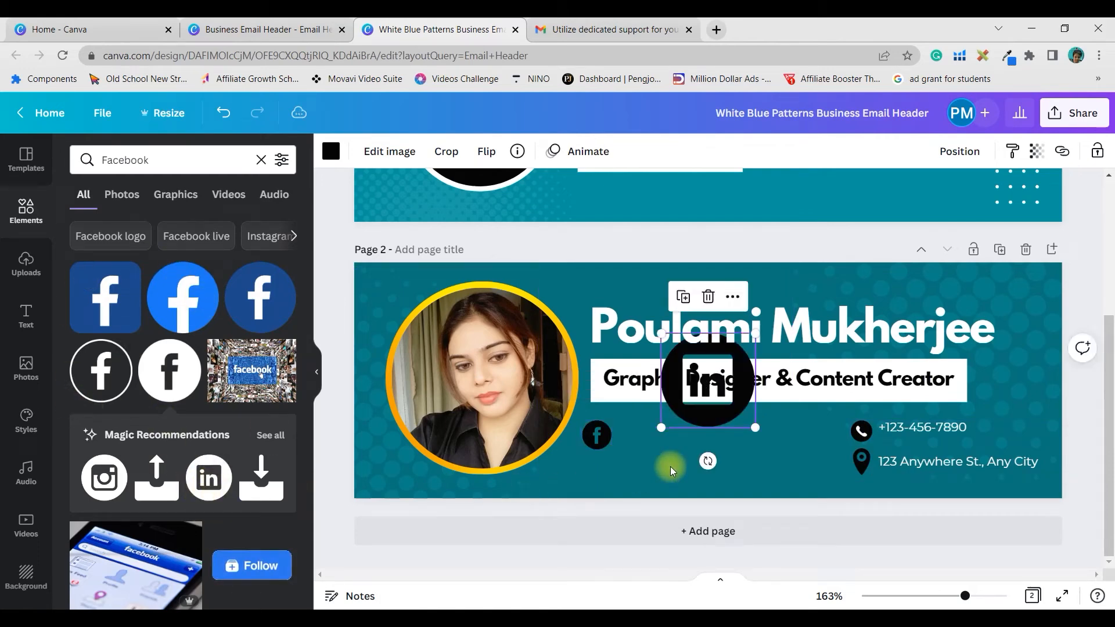
drag(760, 426, 643, 485)
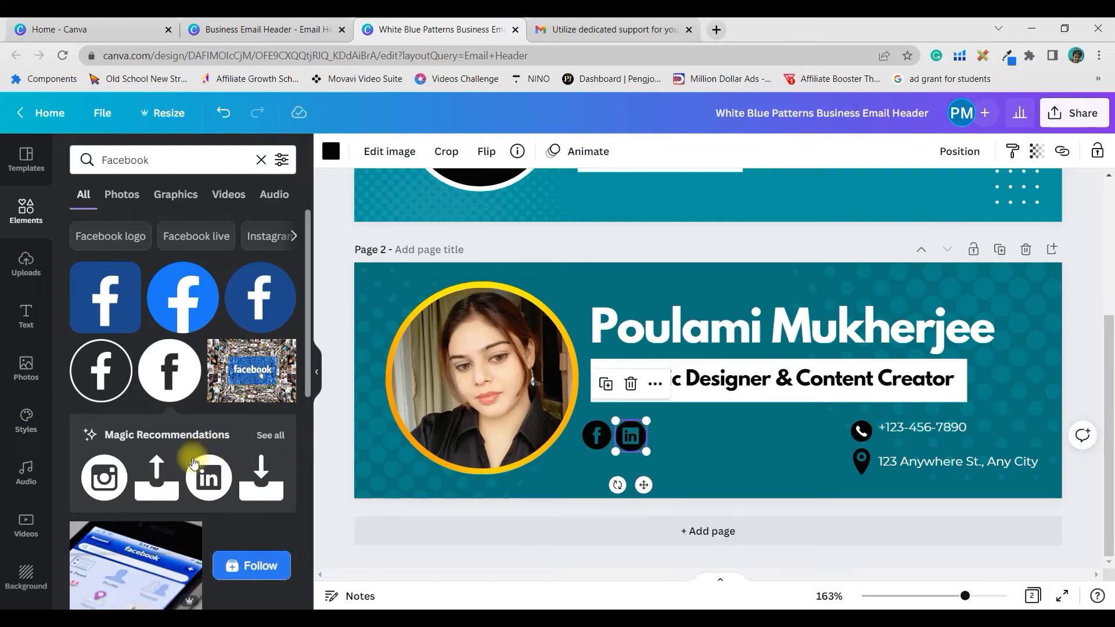
click(278, 435)
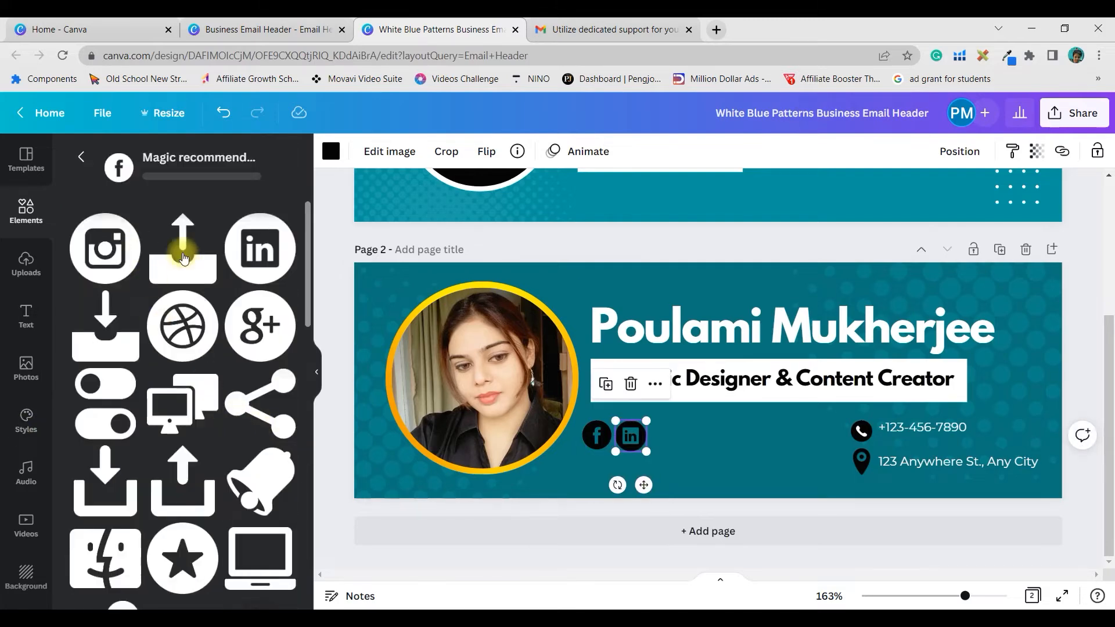
click(88, 279)
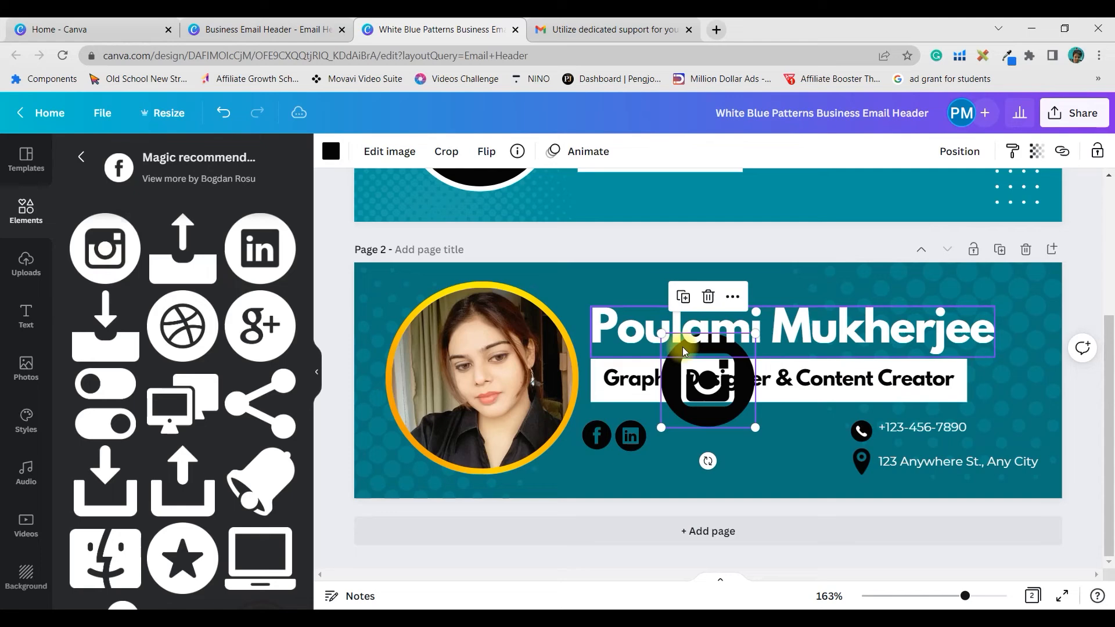
drag(735, 394, 680, 488)
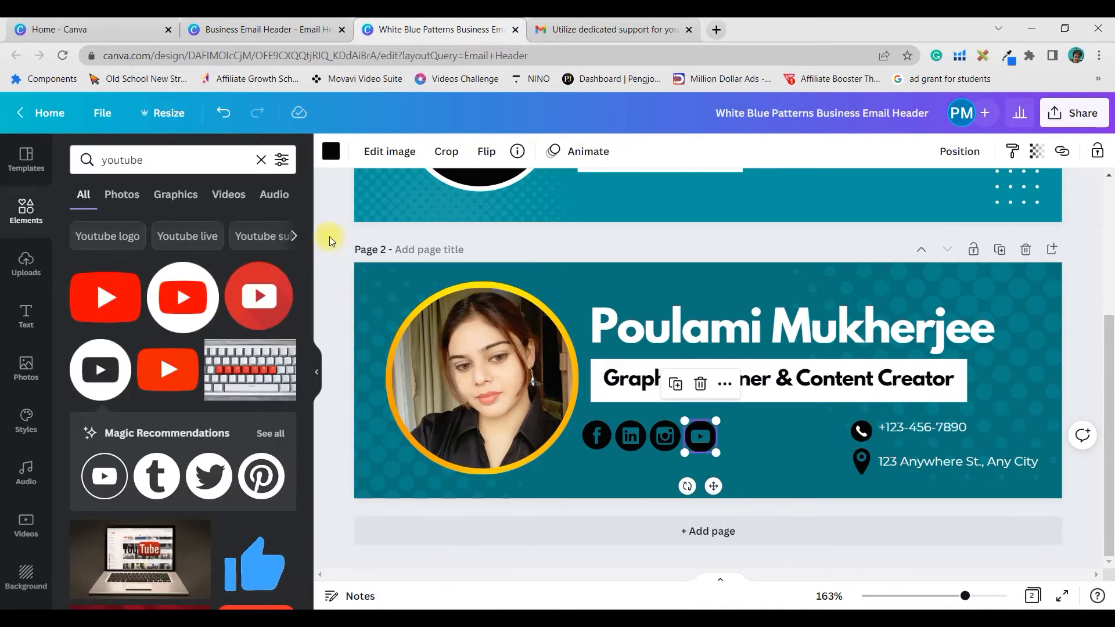
- Select all four social icons and tidy them into even spacing
click(331, 235)
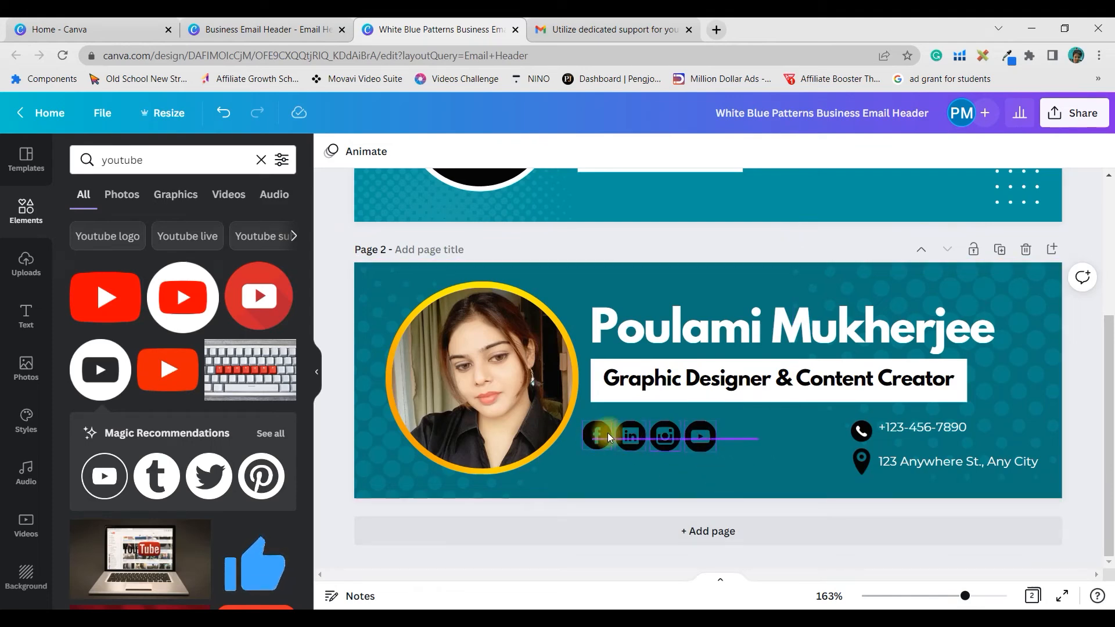
drag(598, 437, 597, 437)
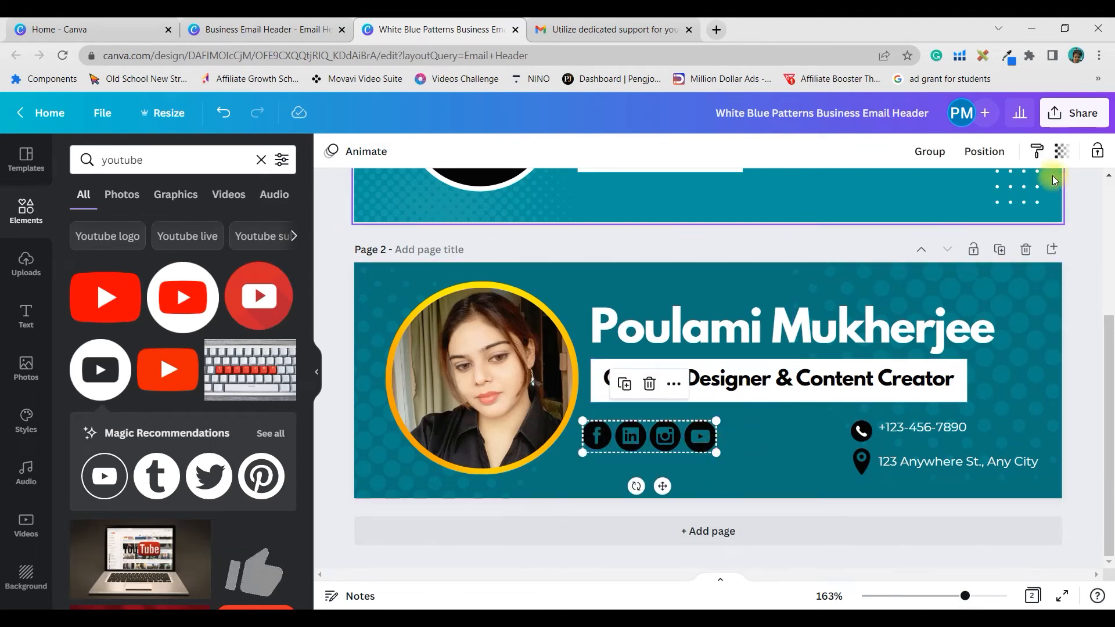
click(984, 151)
click(758, 431)
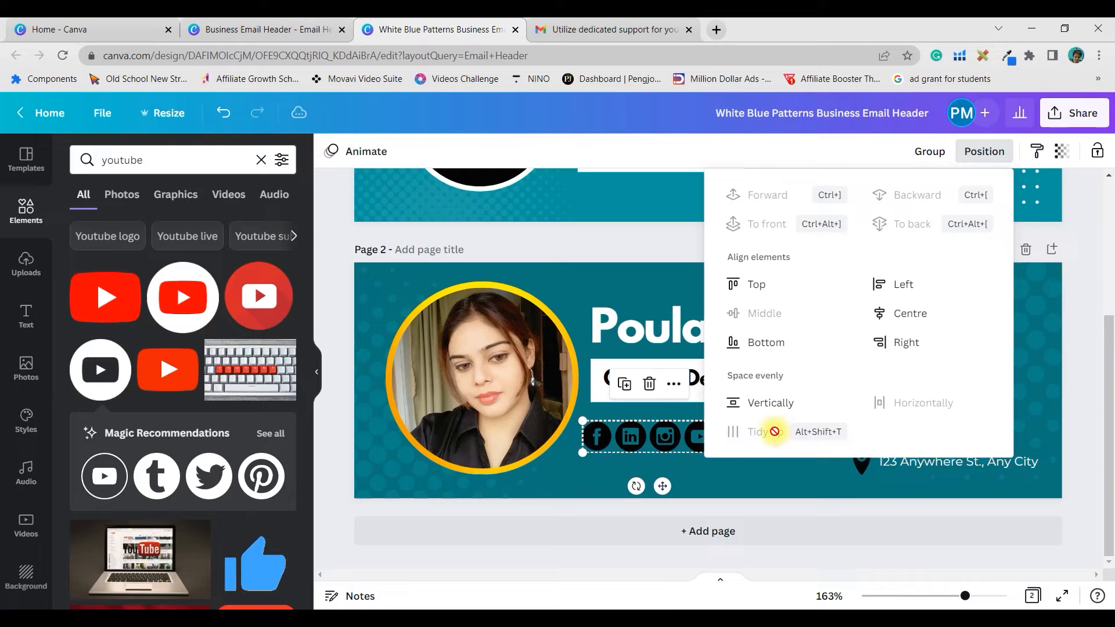
click(765, 546)
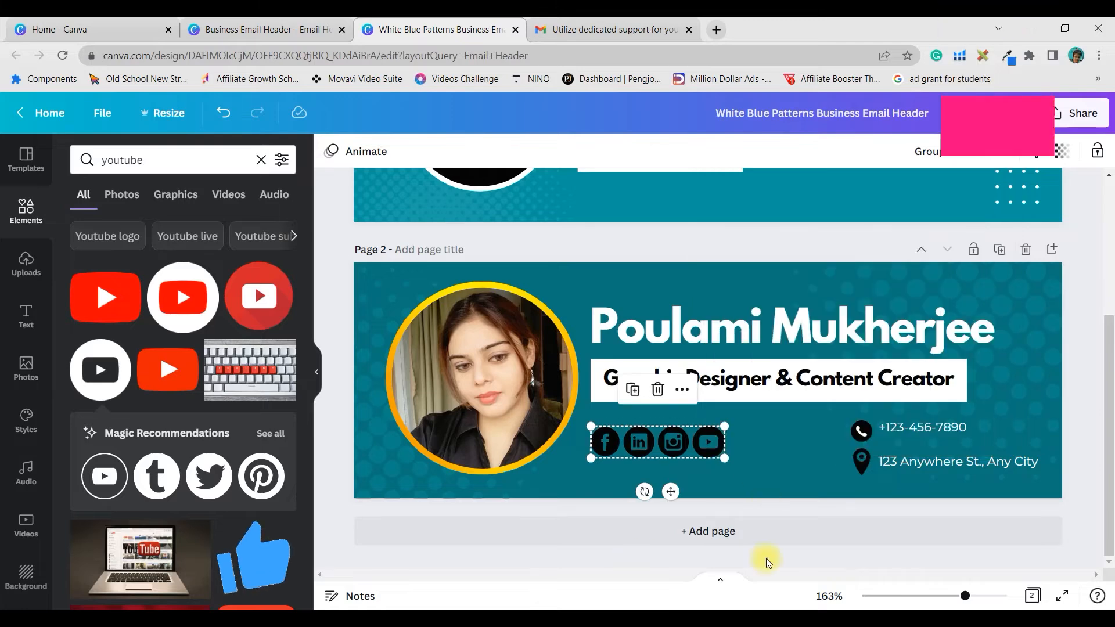
- Copy the Facebook group's web address from a new browser tab
click(595, 440)
key(ctrl+t)
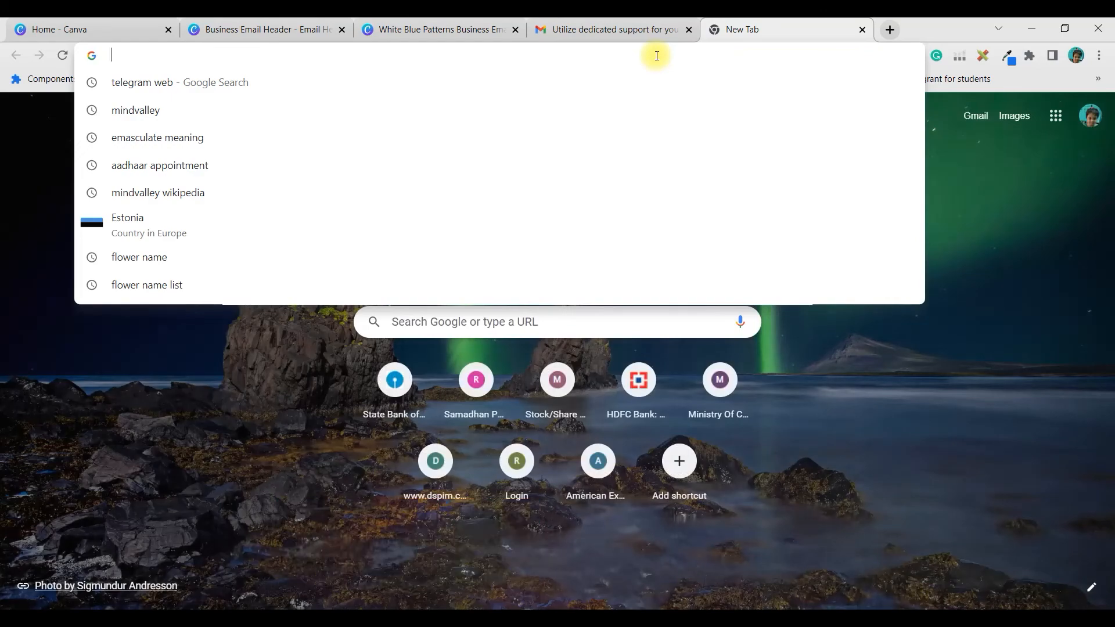
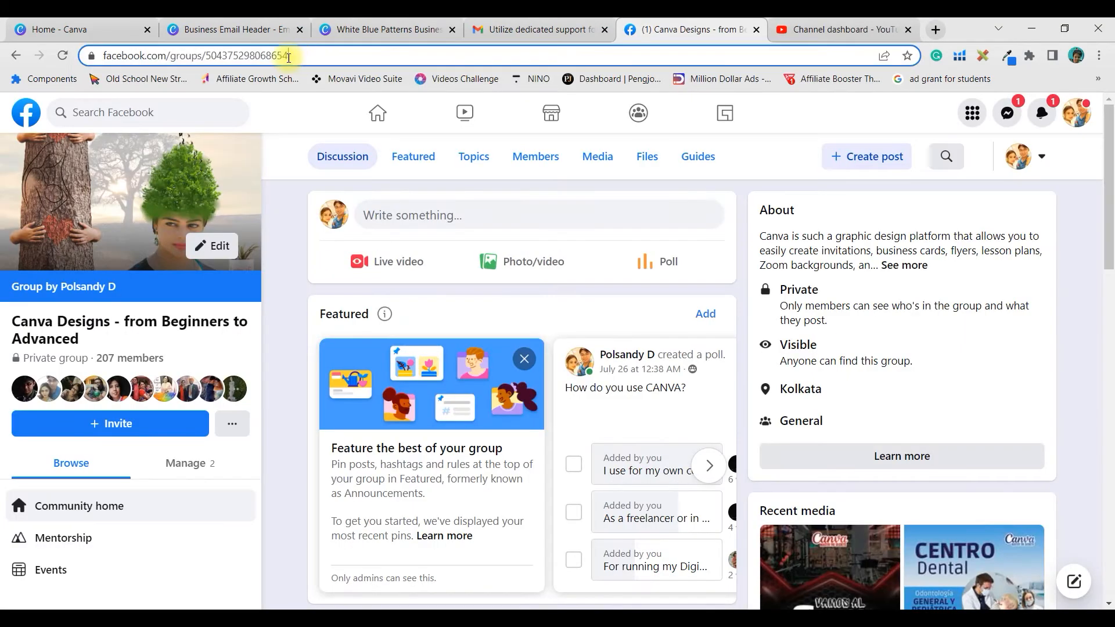
drag(291, 55, 105, 56)
key(ctrl+c)
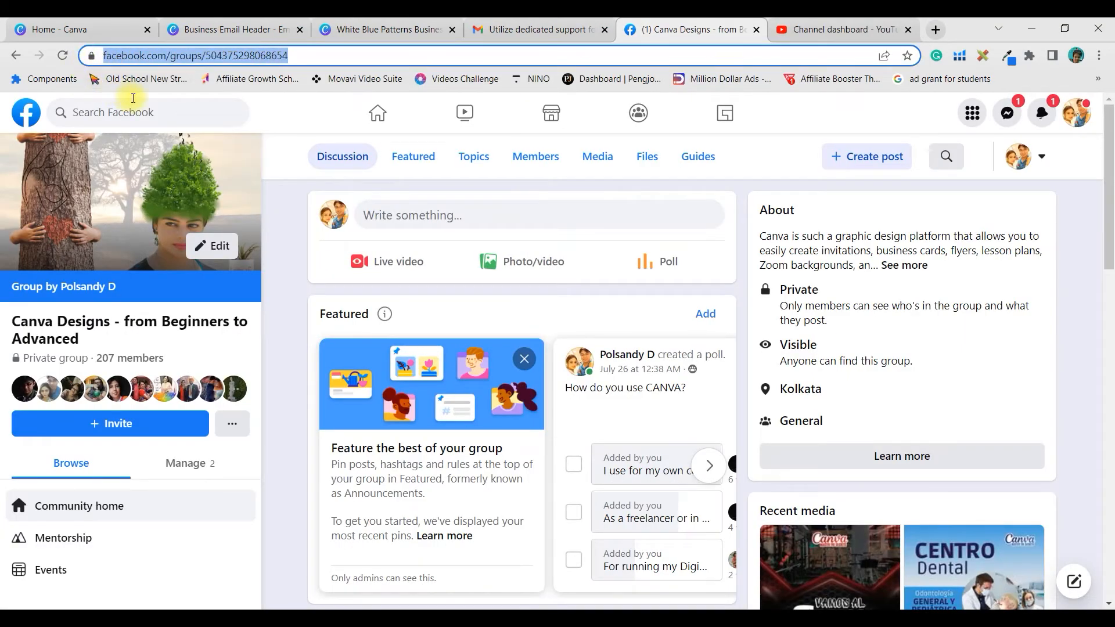
click(354, 32)
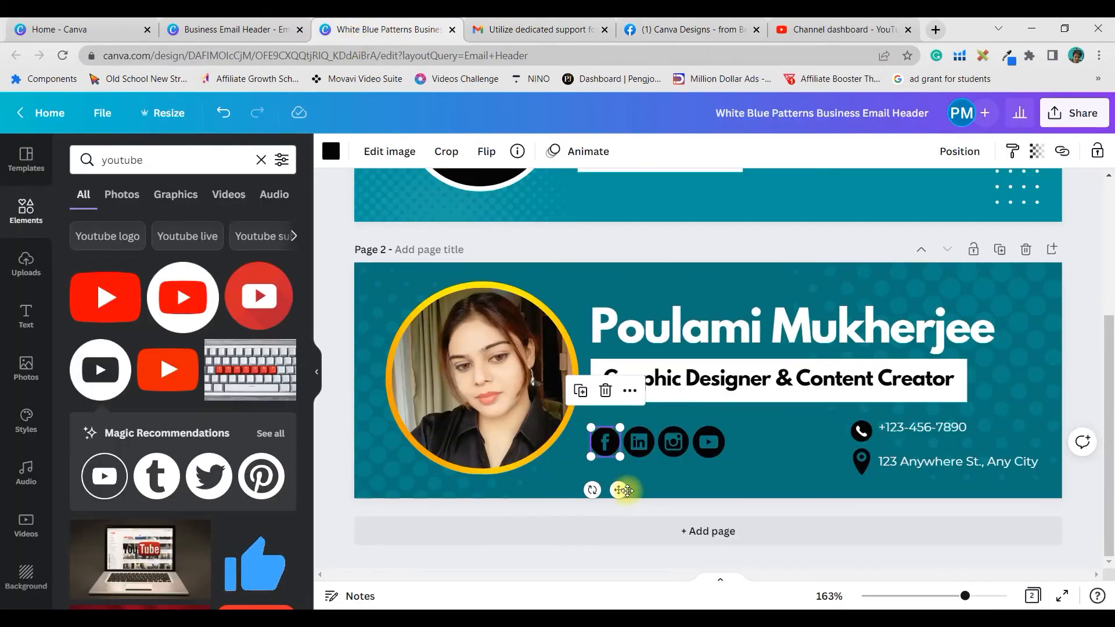
- Link the Facebook icon to the copied group URL, then enlarge the icon row and shift it right
right_click(598, 445)
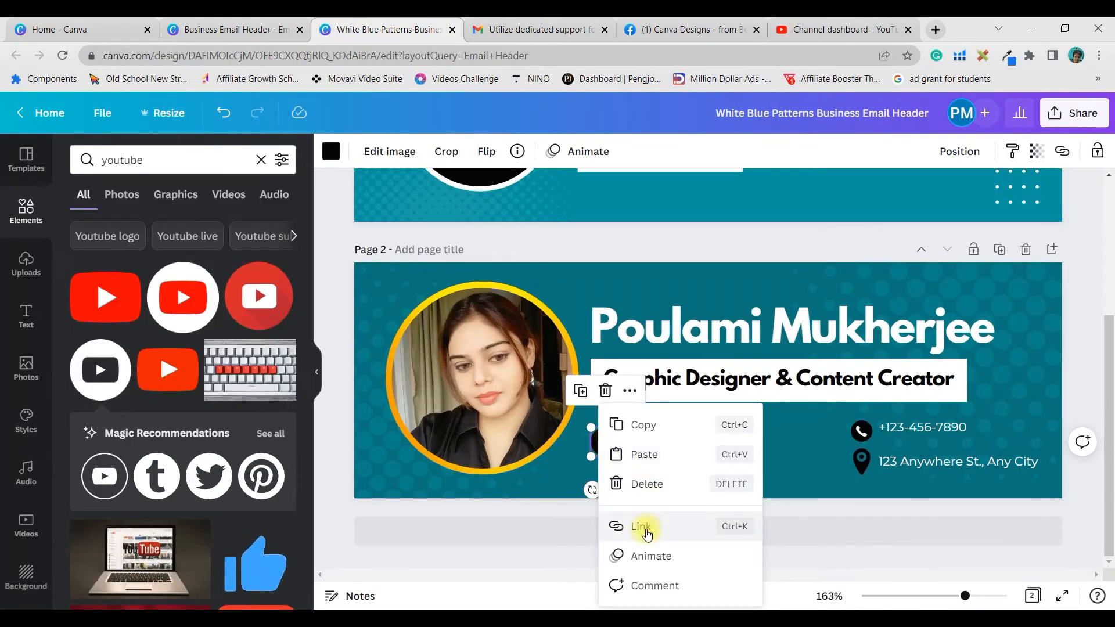
click(695, 245)
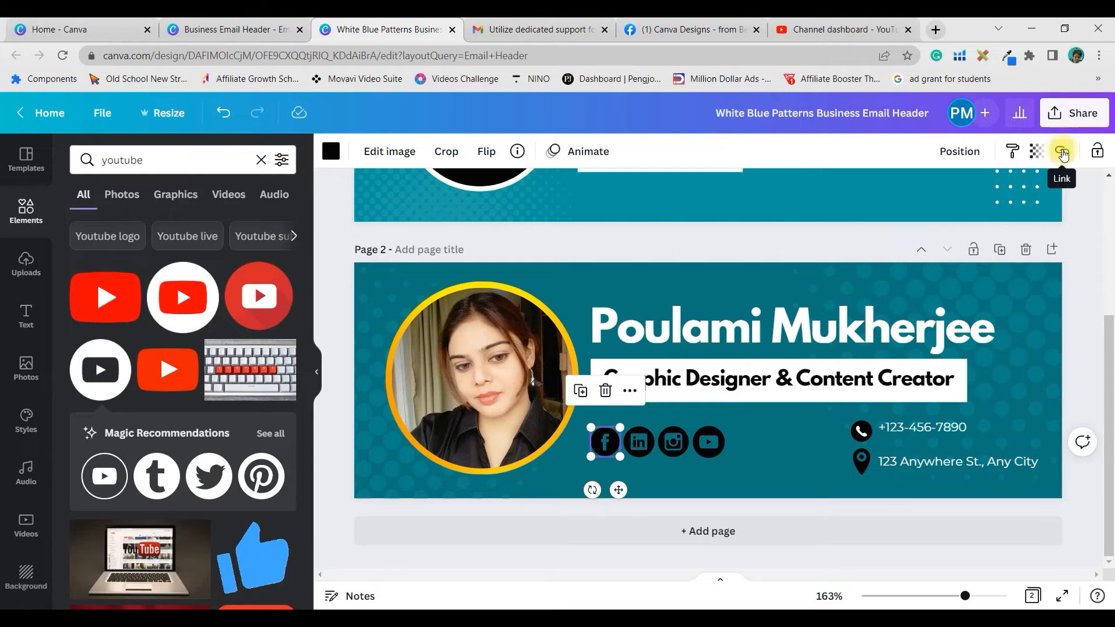
click(1062, 153)
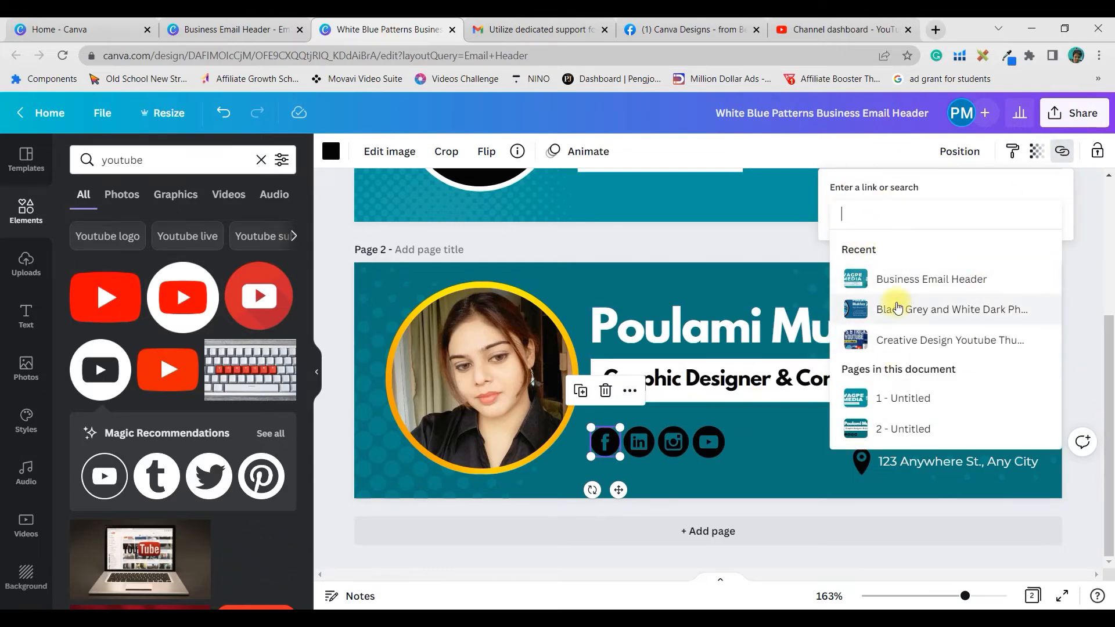
key(ctrl+v)
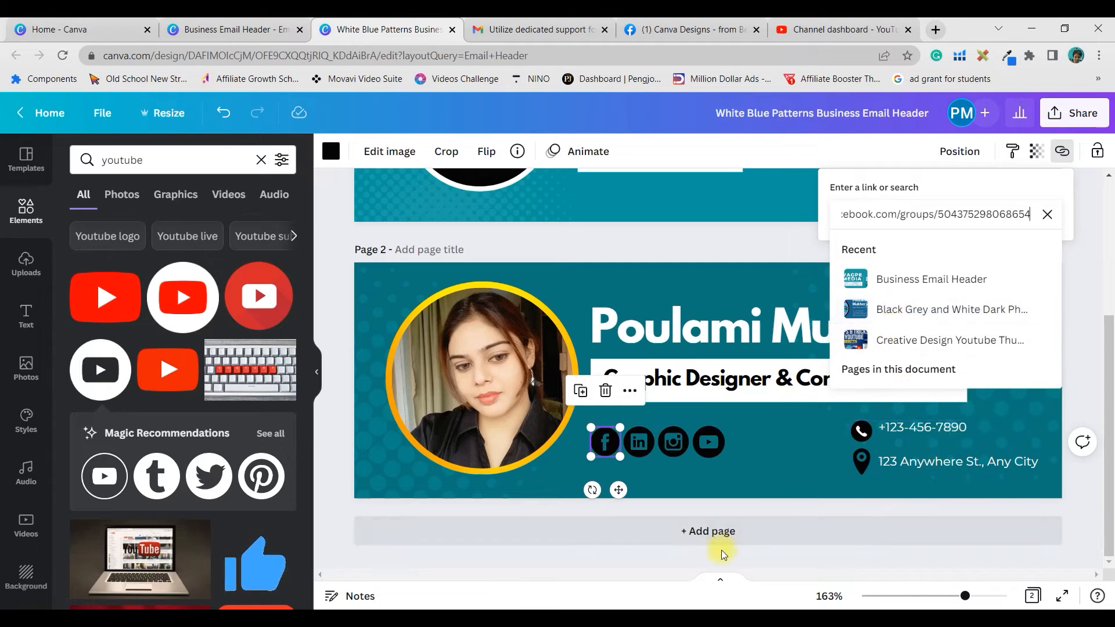
click(1086, 305)
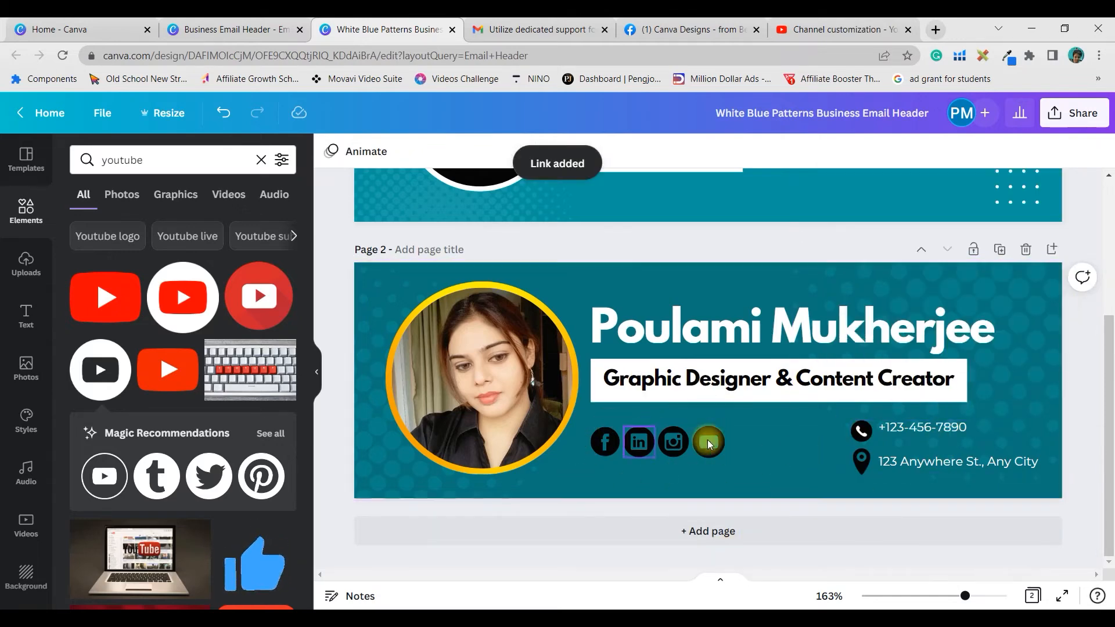
drag(759, 442, 710, 446)
drag(787, 461, 748, 446)
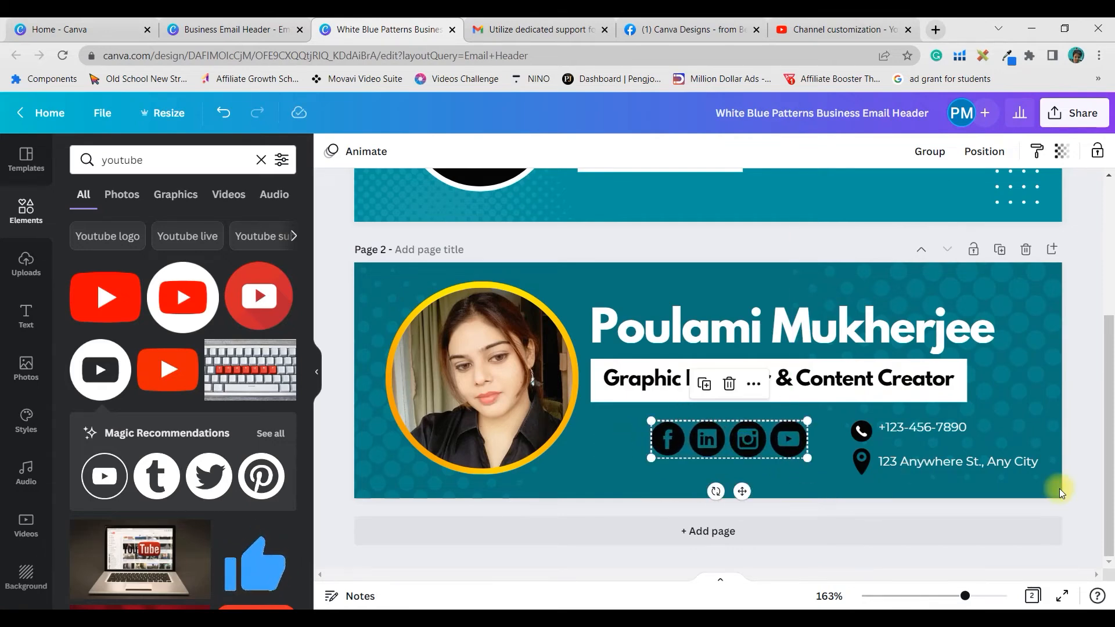
click(1086, 239)
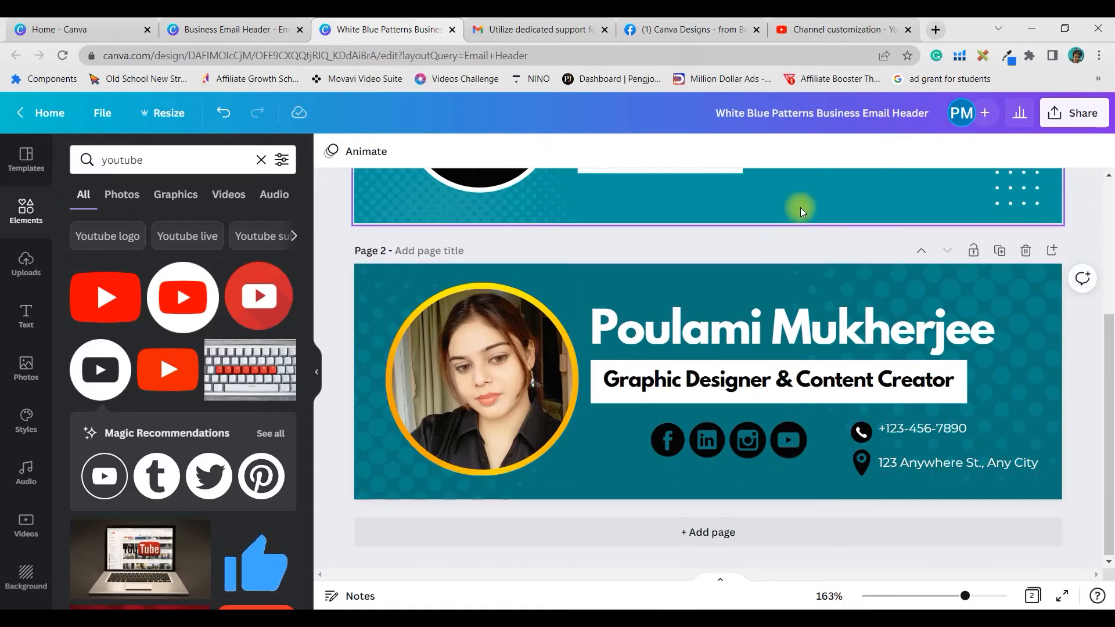
scroll(801, 208, up, 3)
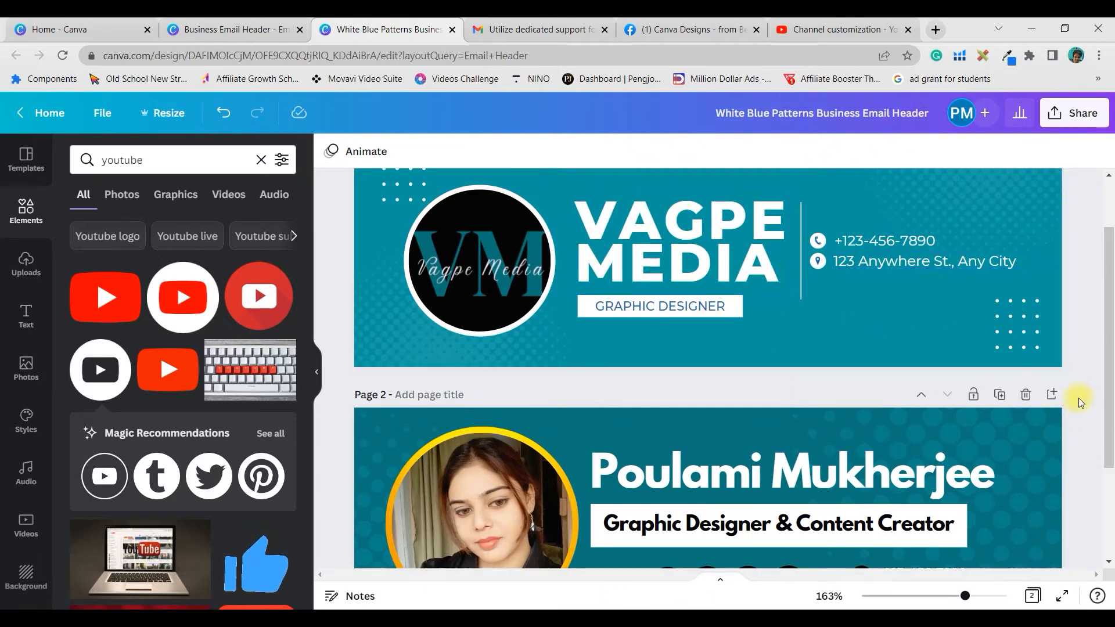
scroll(1103, 360, down, 2)
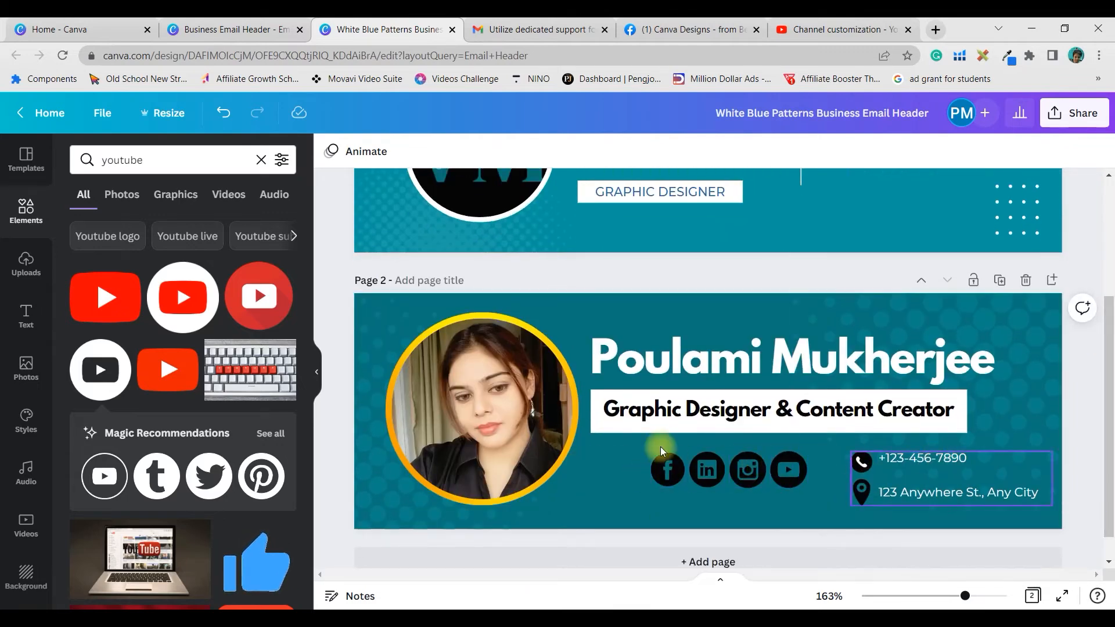
scroll(741, 325, up, 2)
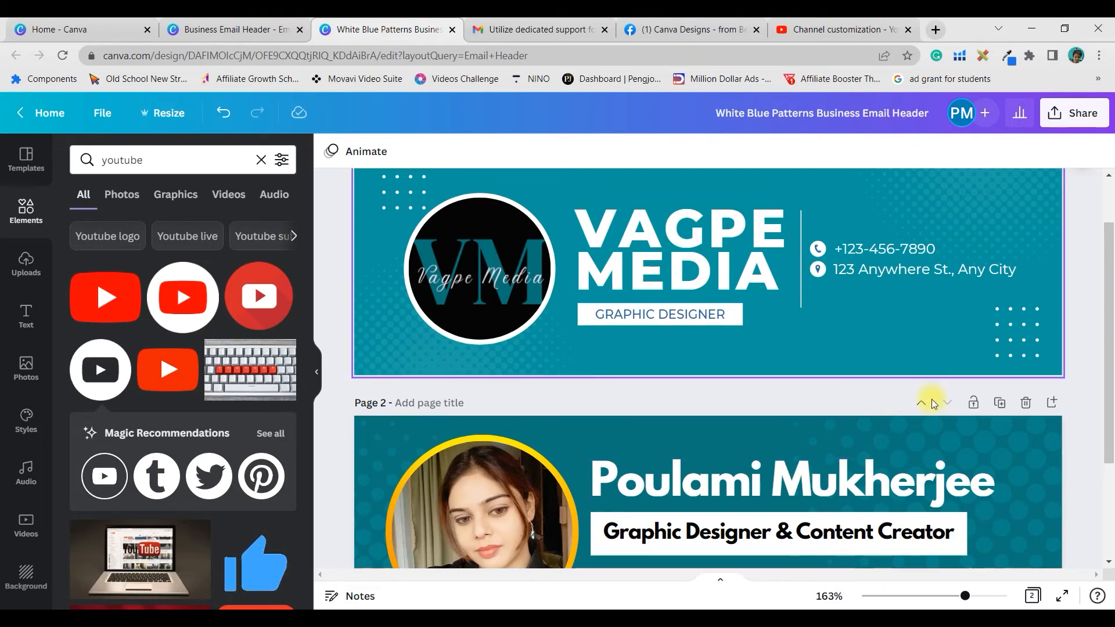
scroll(807, 396, down, 1)
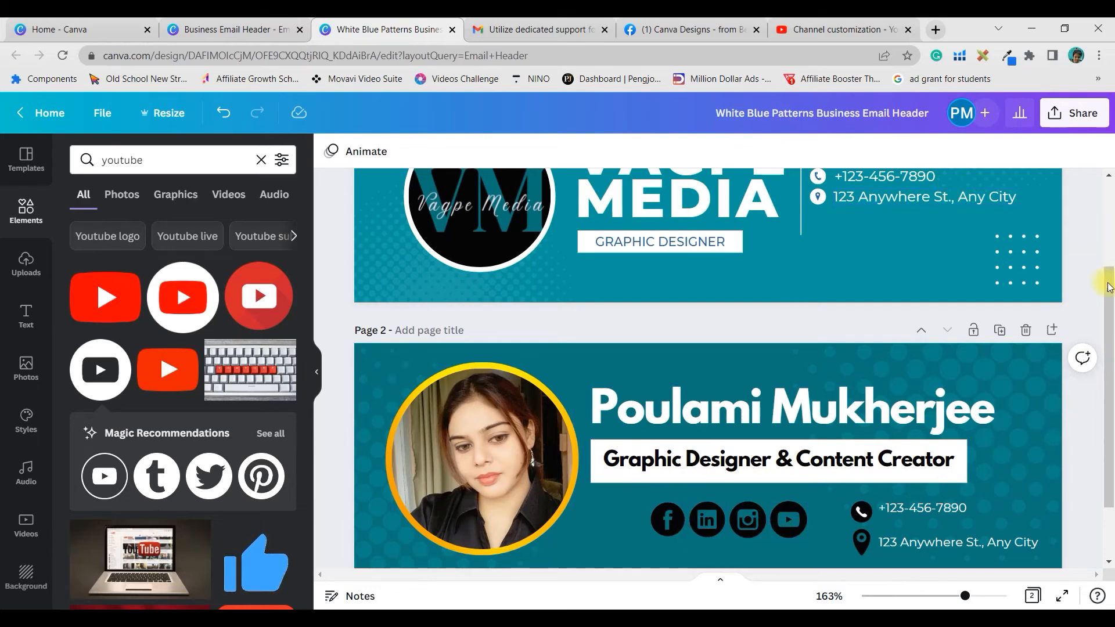
drag(1110, 287, 1110, 209)
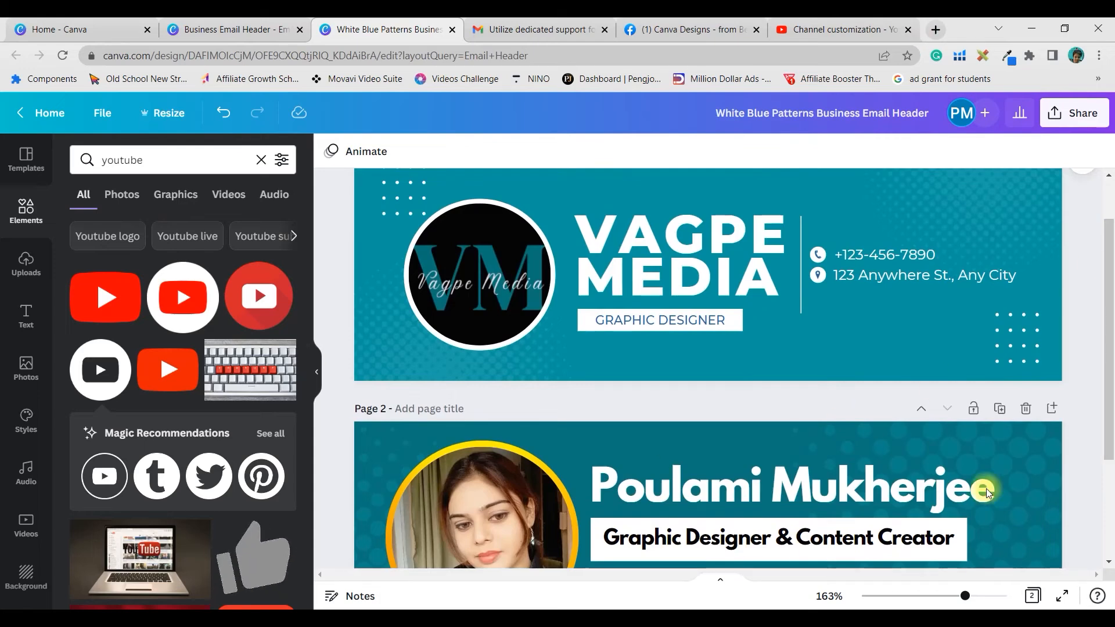
scroll(1111, 374, up, 1)
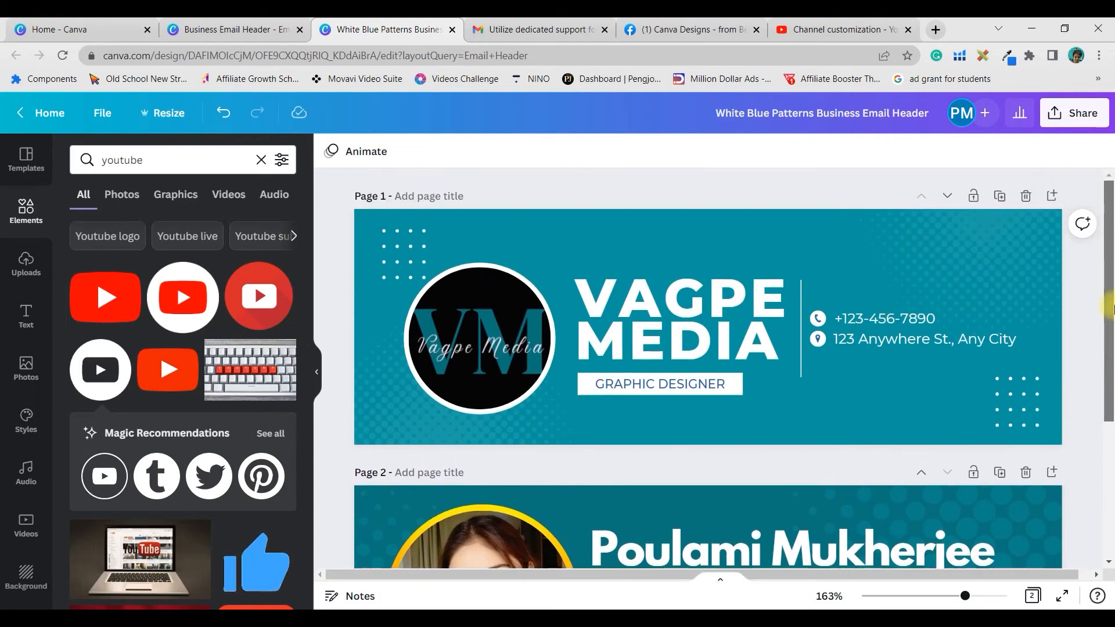
- Open and close the Share menu, then scroll through the design's pages
click(1071, 122)
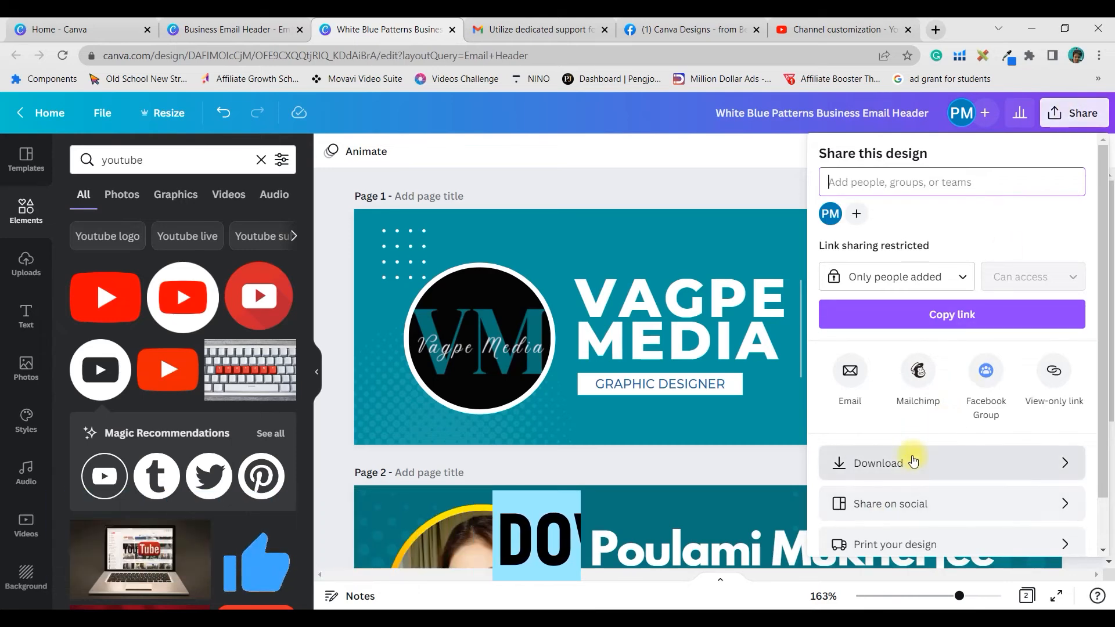
click(575, 179)
scroll(1028, 326, down, 1)
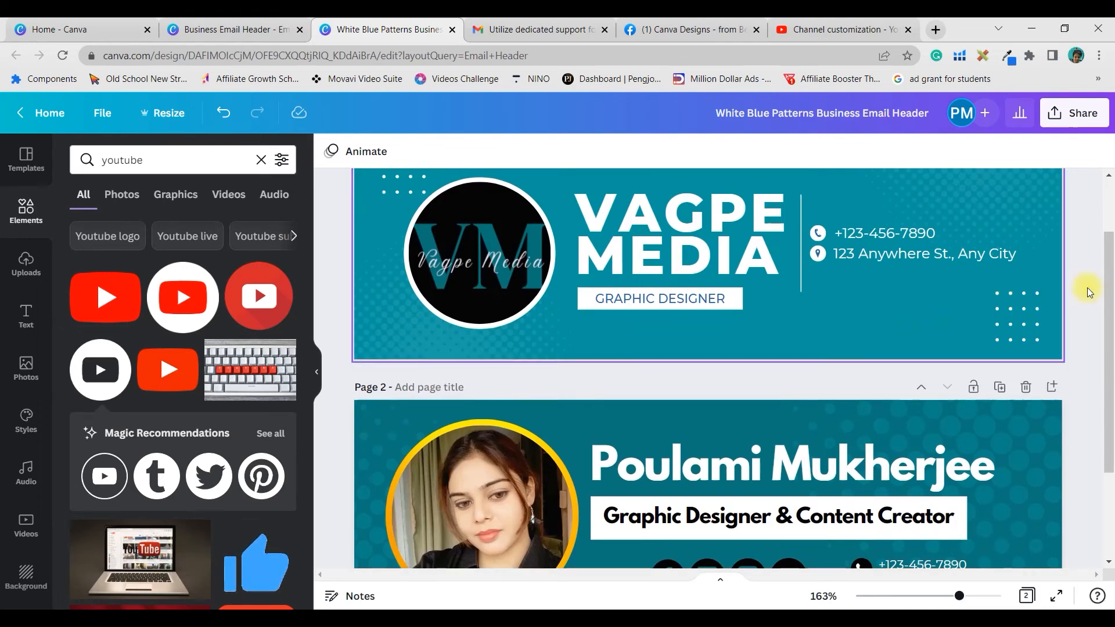
drag(1110, 288, 1108, 372)
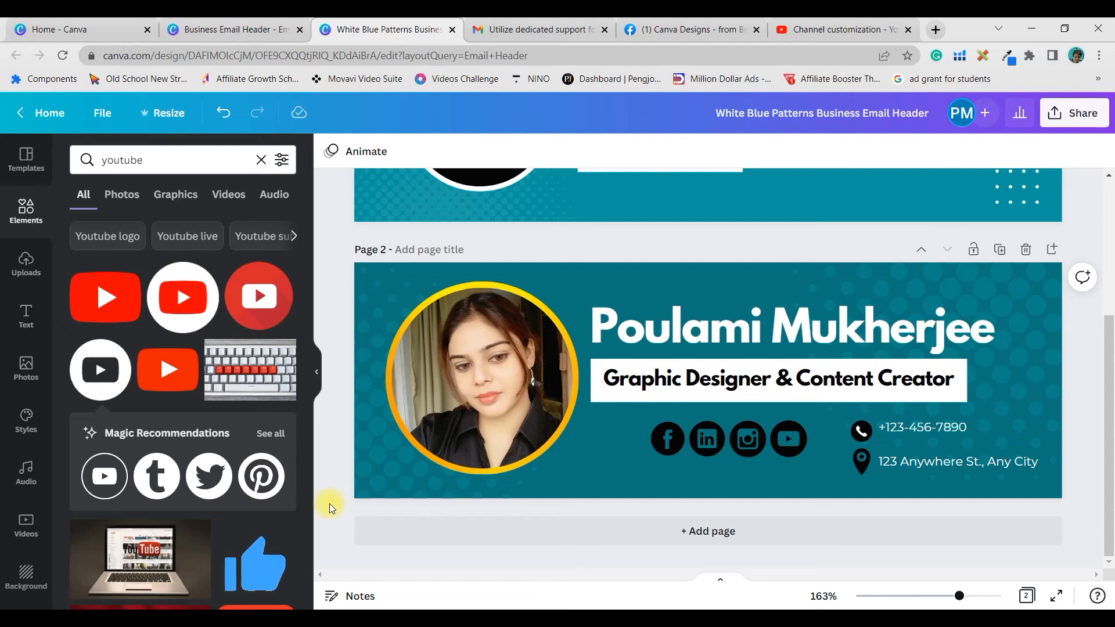
scroll(1081, 174, up, 3)
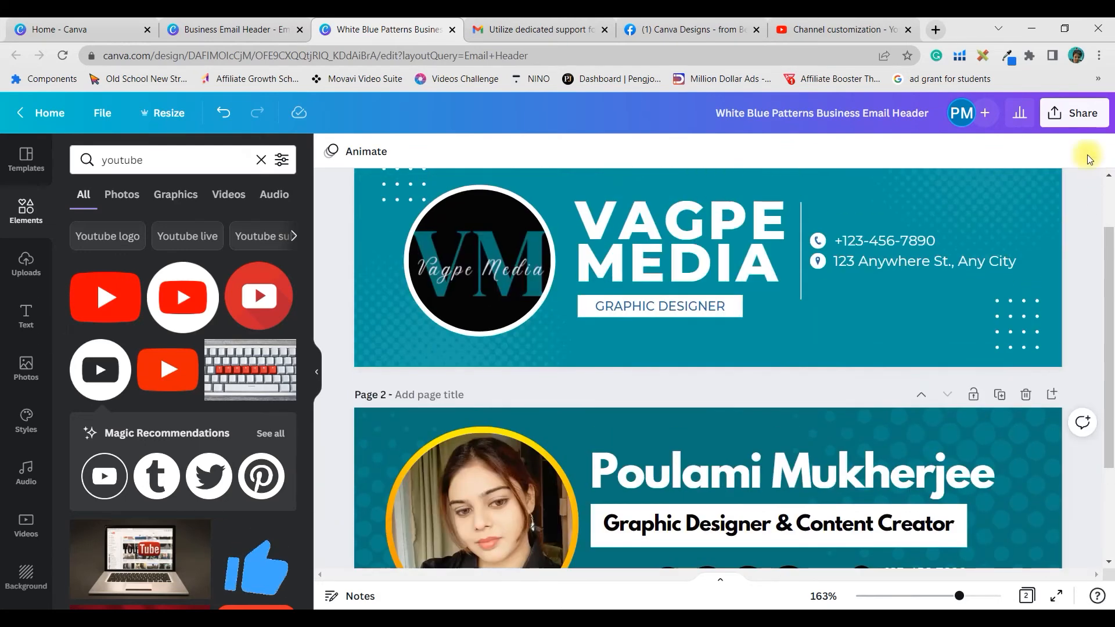
- Download both pages as PNG files with All pages selected, then switch to the Gmail tab
click(1075, 113)
click(901, 464)
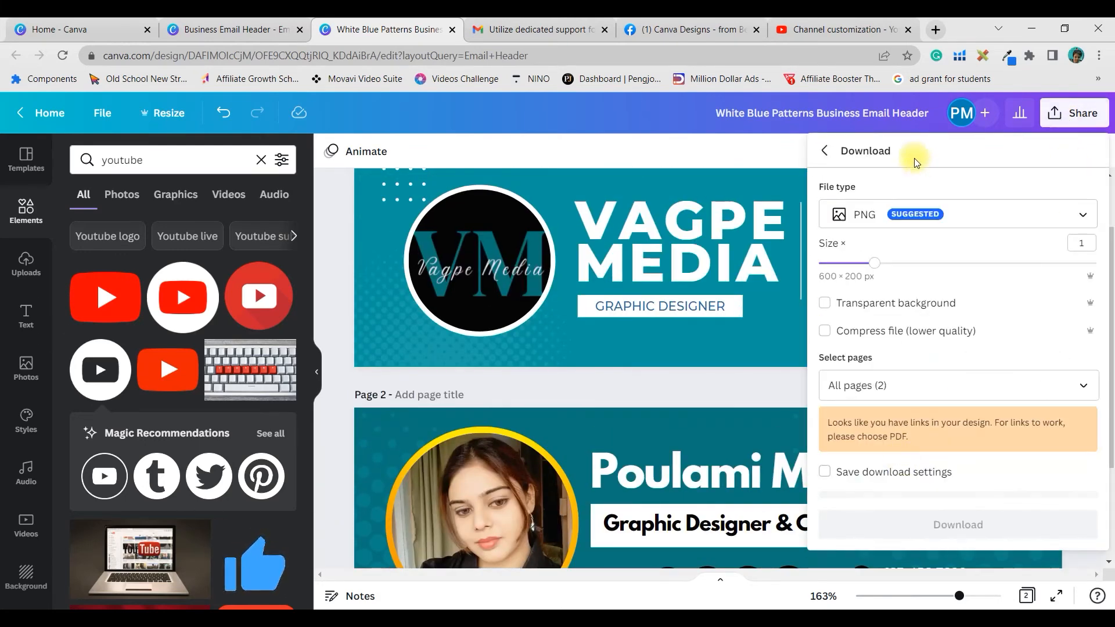
click(909, 224)
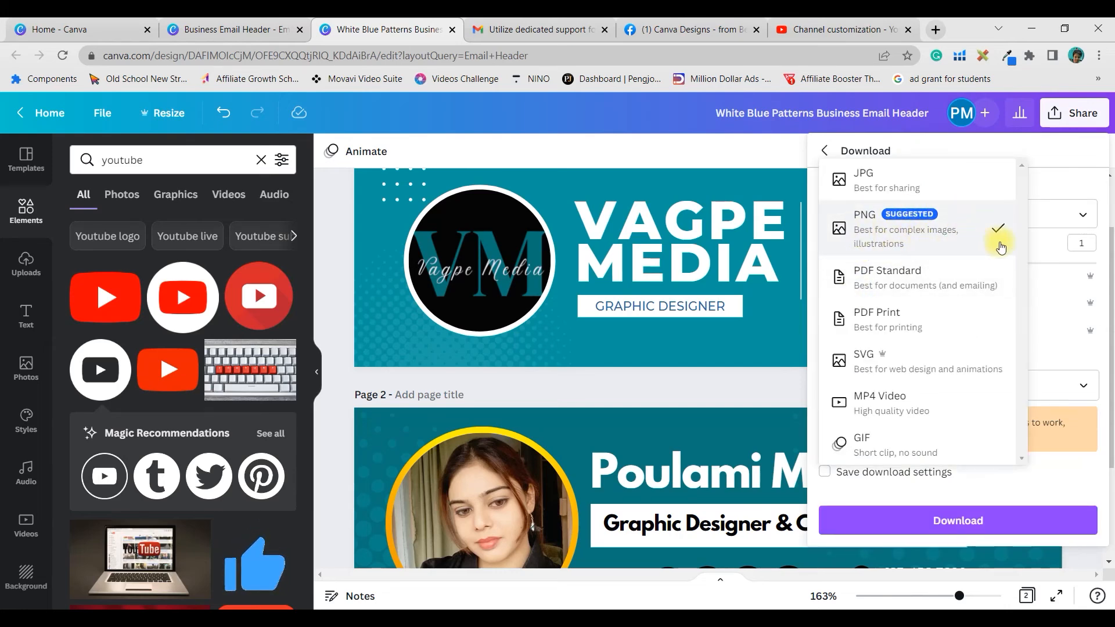
key(Escape)
click(988, 386)
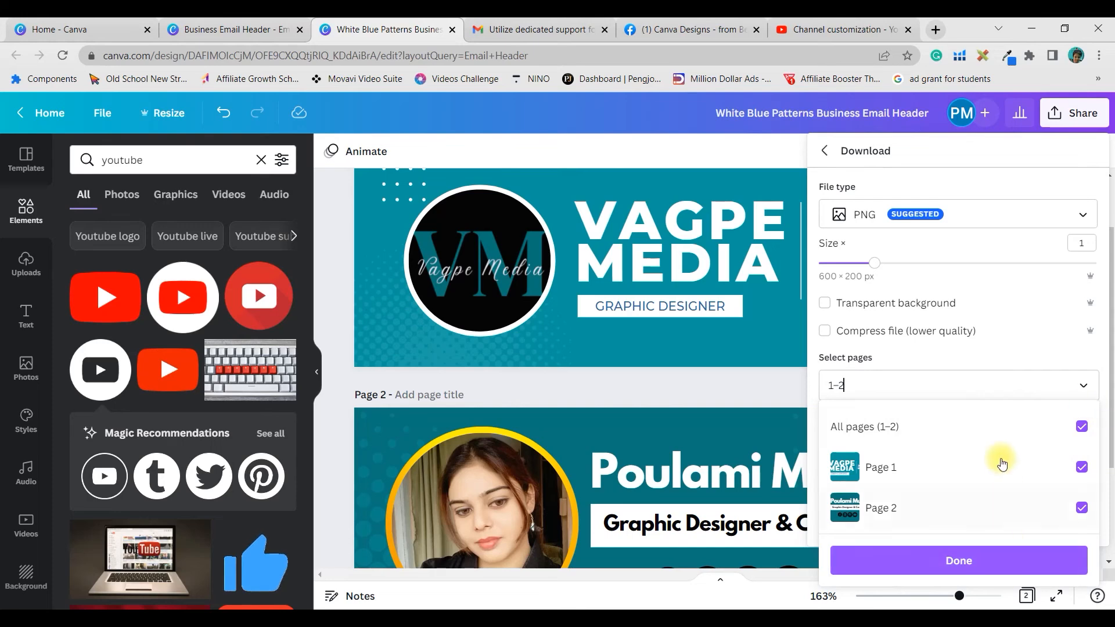
click(1082, 429)
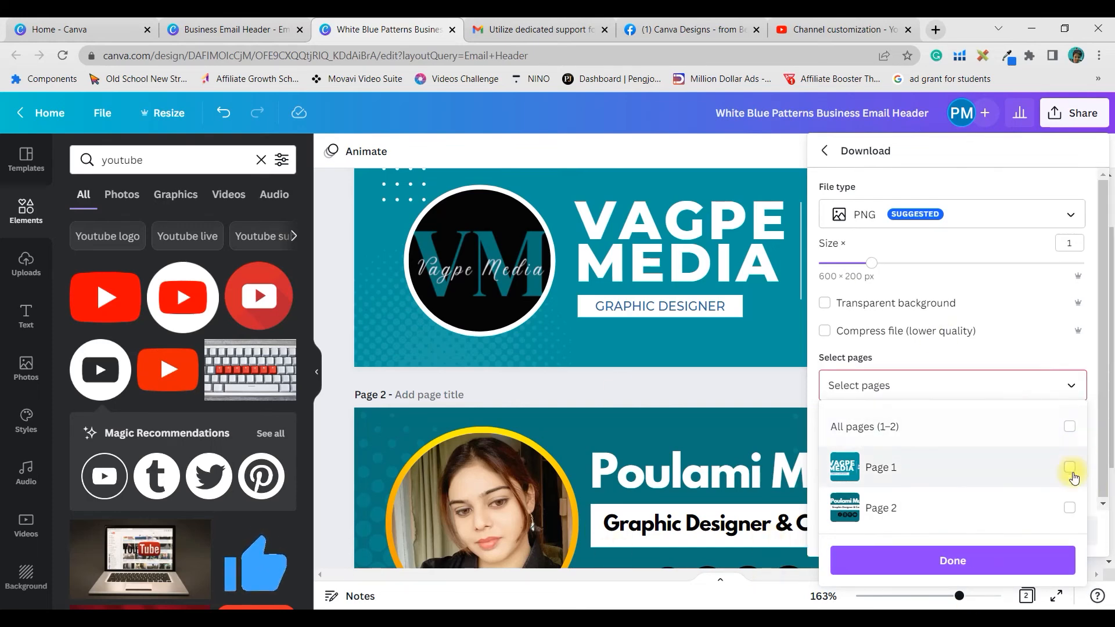
click(1071, 468)
click(1082, 427)
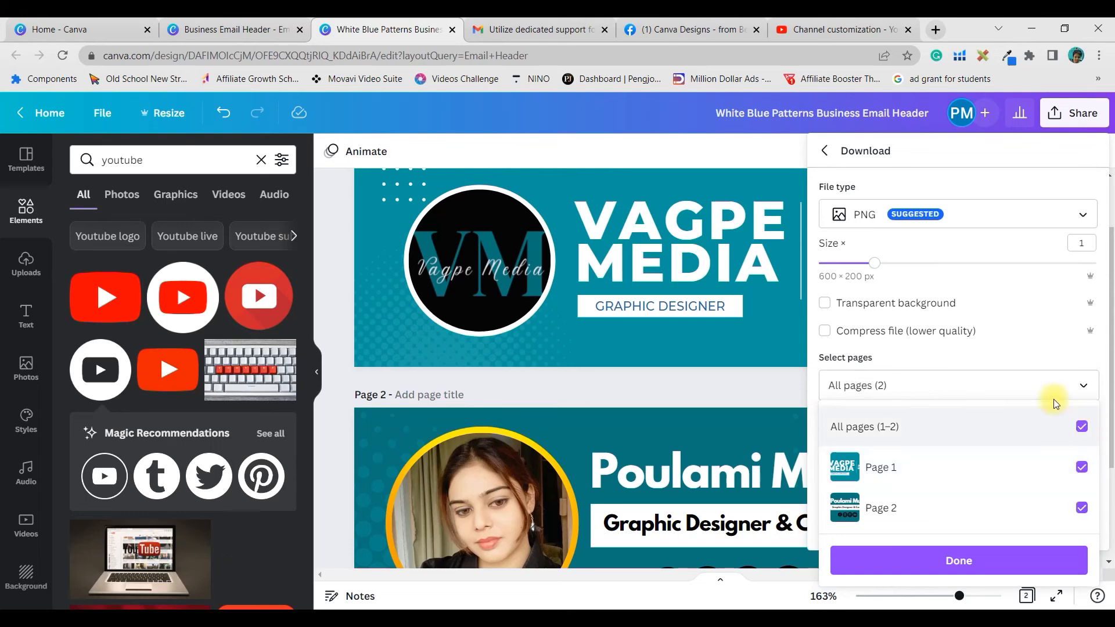
click(999, 556)
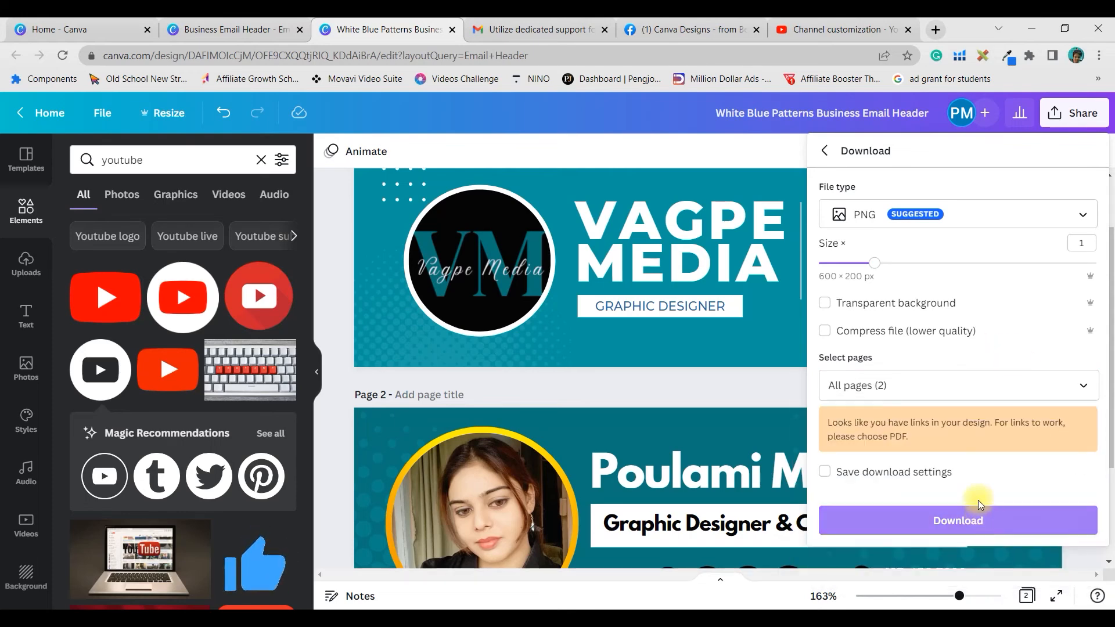
click(938, 519)
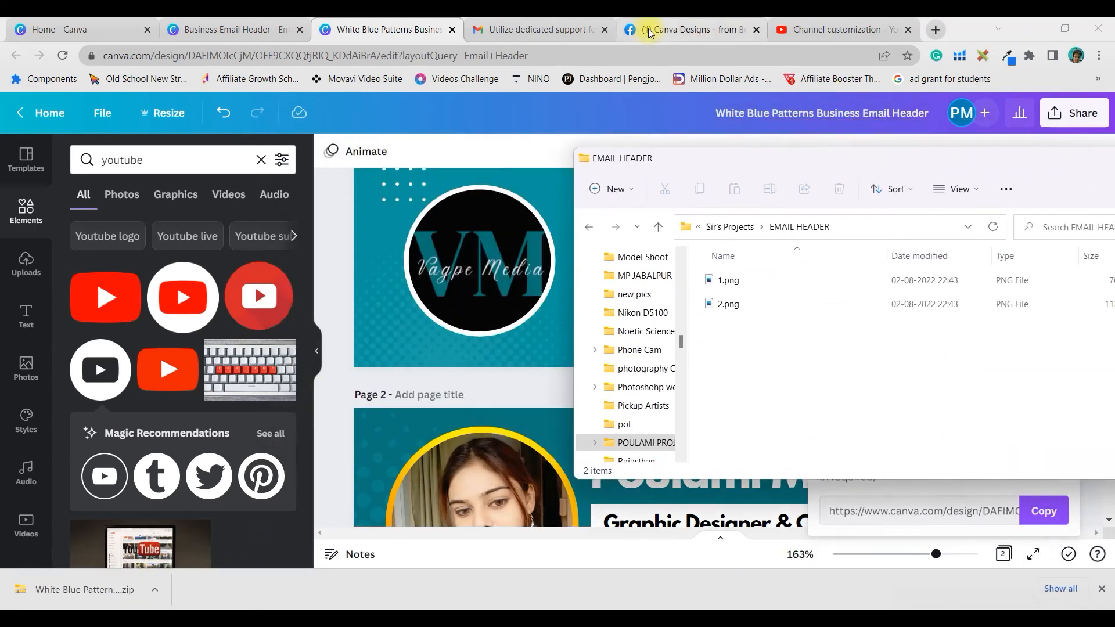
click(537, 29)
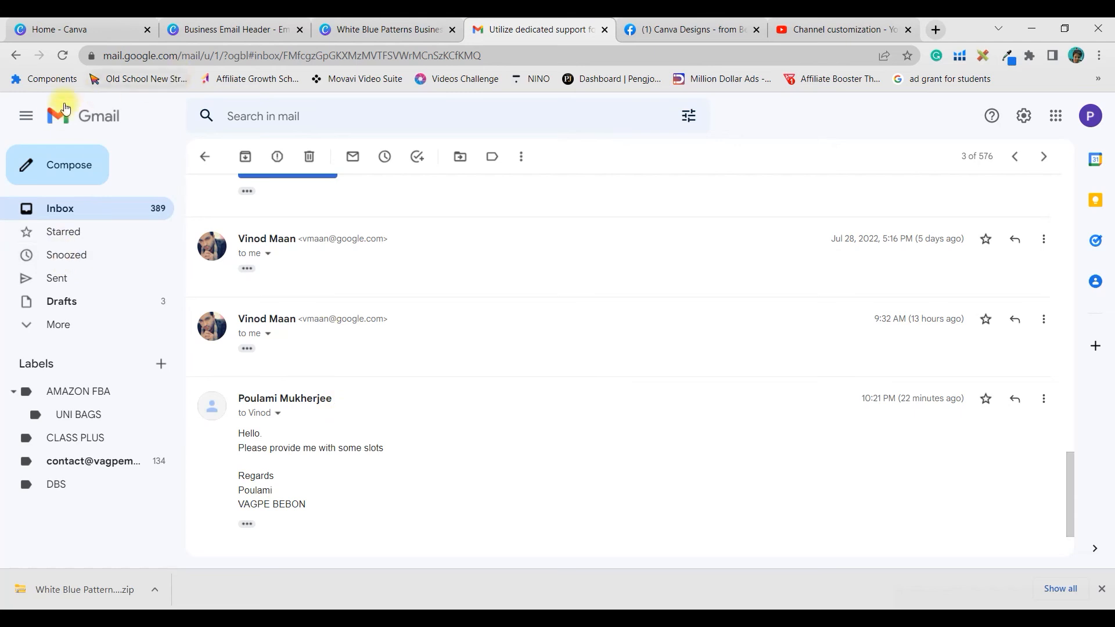
- Confirm Templates is set to Enable in Gmail's Advanced settings, then start a new message
click(1027, 119)
click(979, 189)
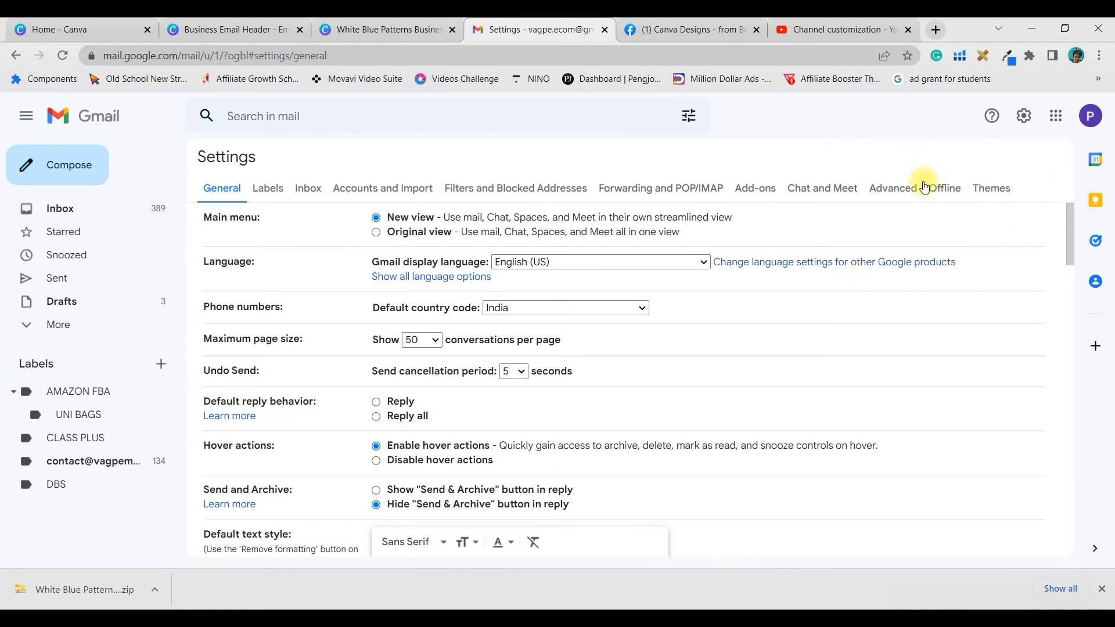
click(902, 193)
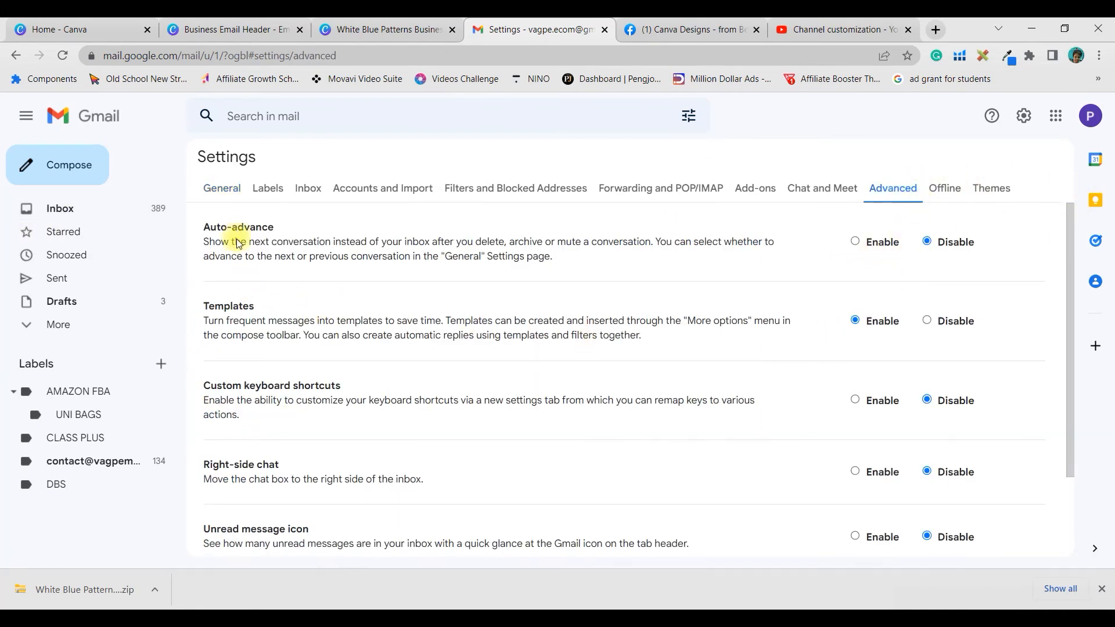
scroll(240, 308, down, 2)
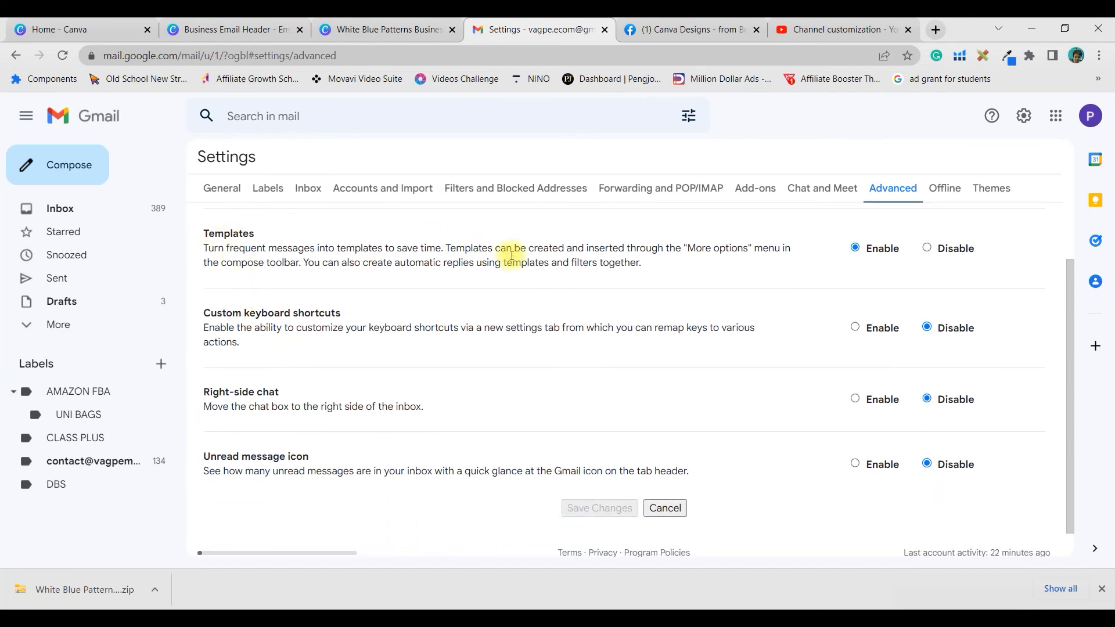
scroll(505, 250, up, 2)
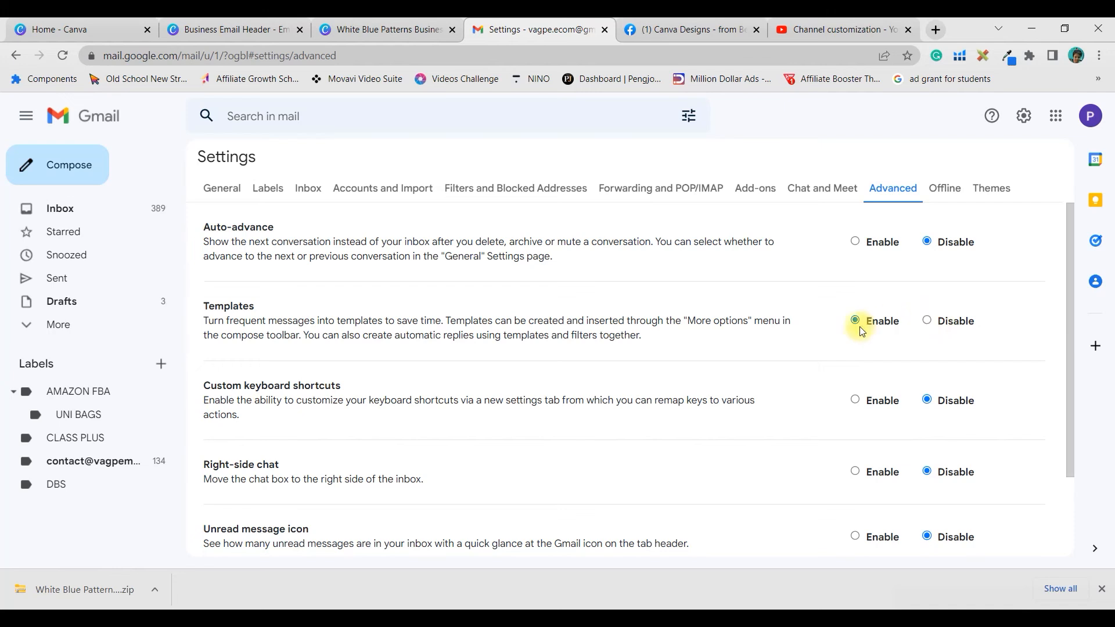
scroll(895, 465, down, 3)
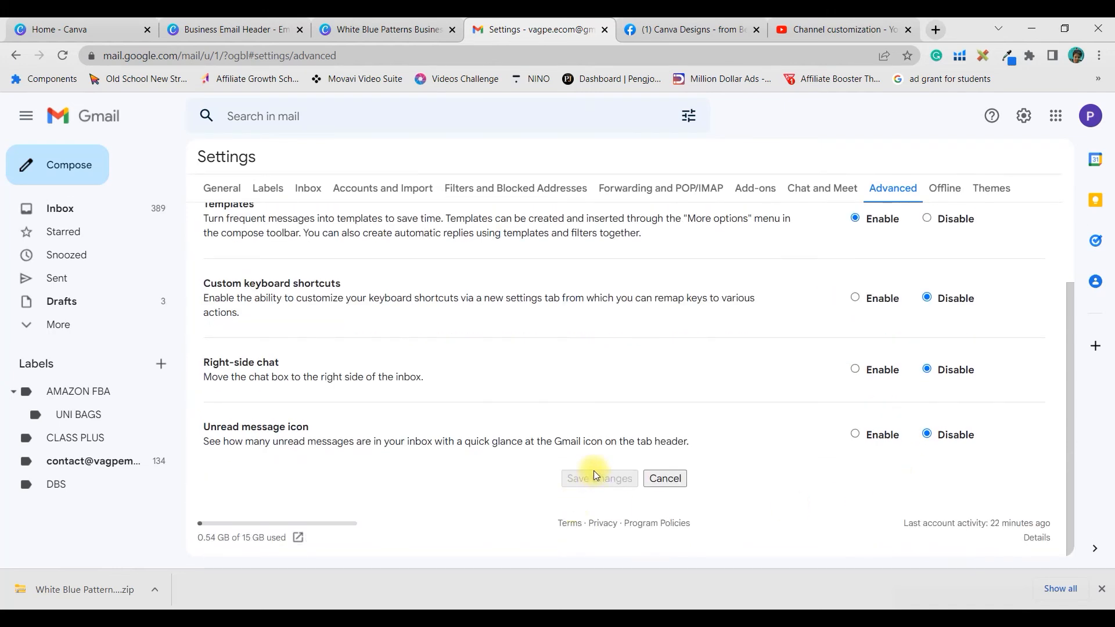
key(c)
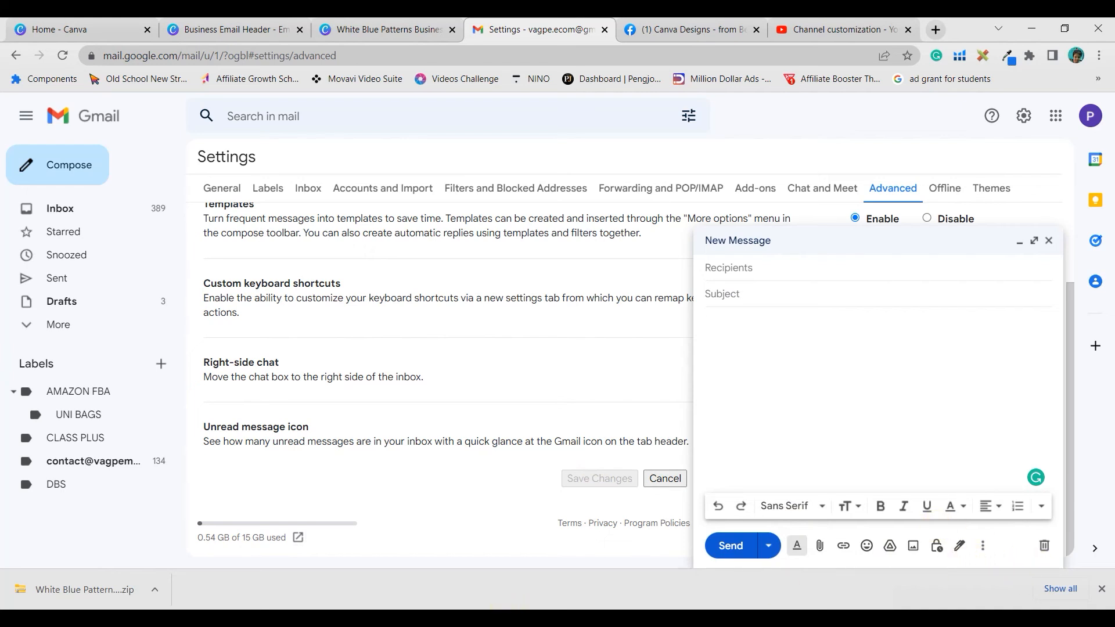
- Insert 1.png into the message body and overwrite the Email Header template with this draft
key(alt+Tab)
drag(727, 281, 954, 390)
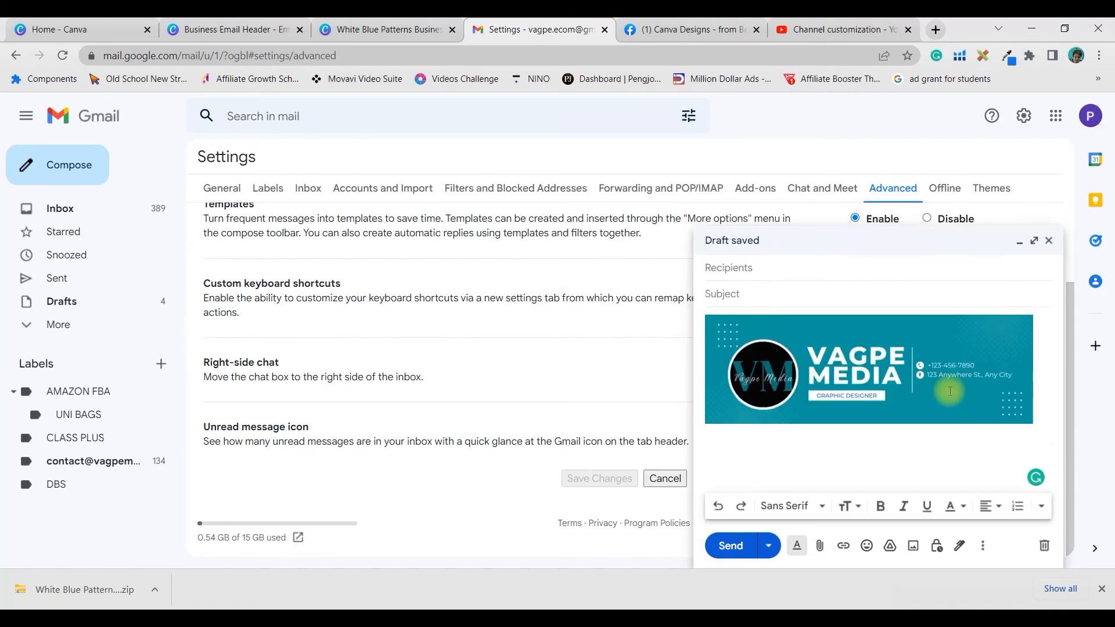
click(984, 546)
mouse_move(919, 394)
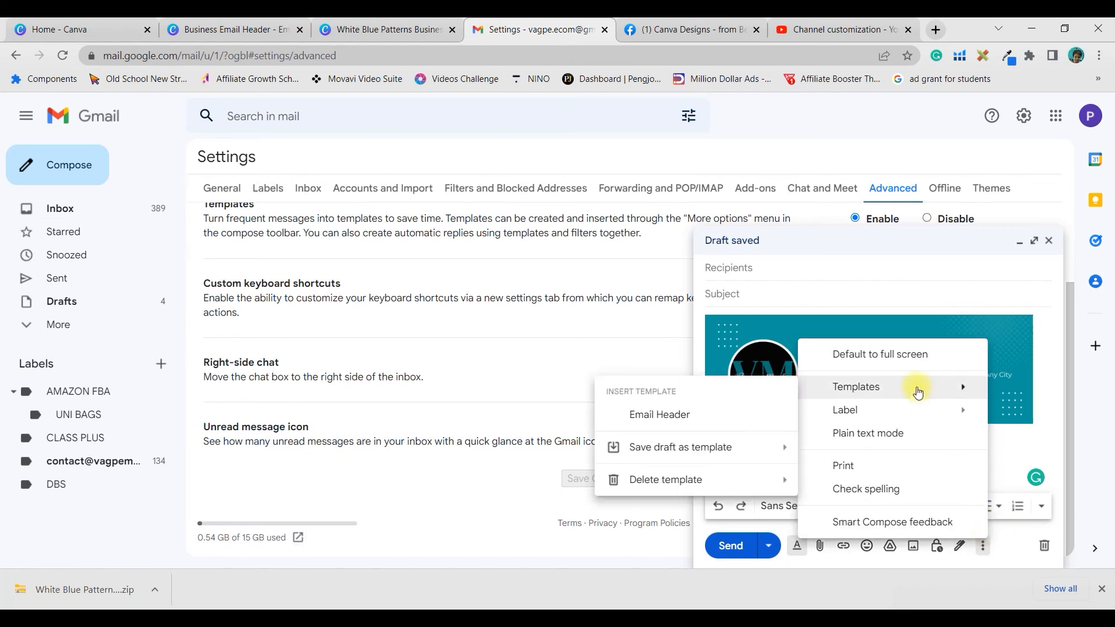
mouse_move(686, 453)
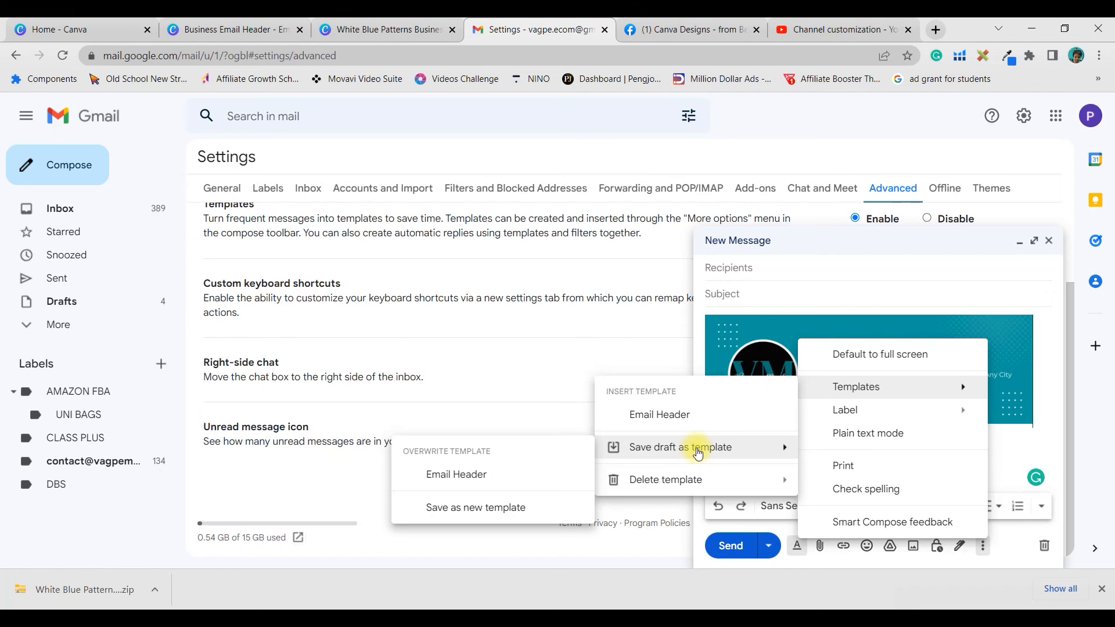
click(447, 480)
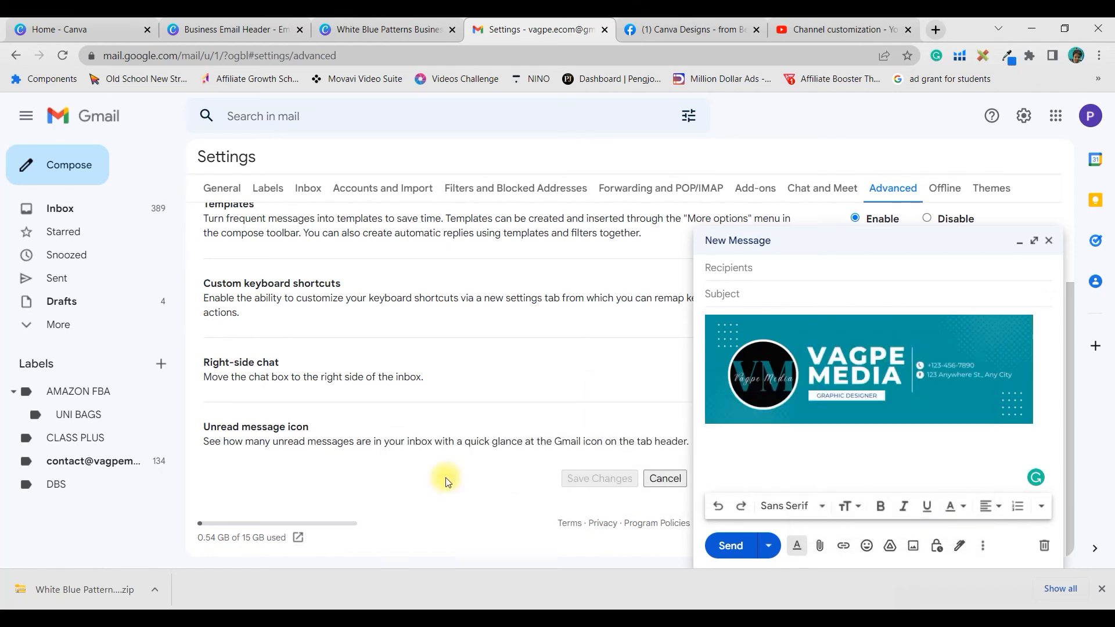
click(703, 364)
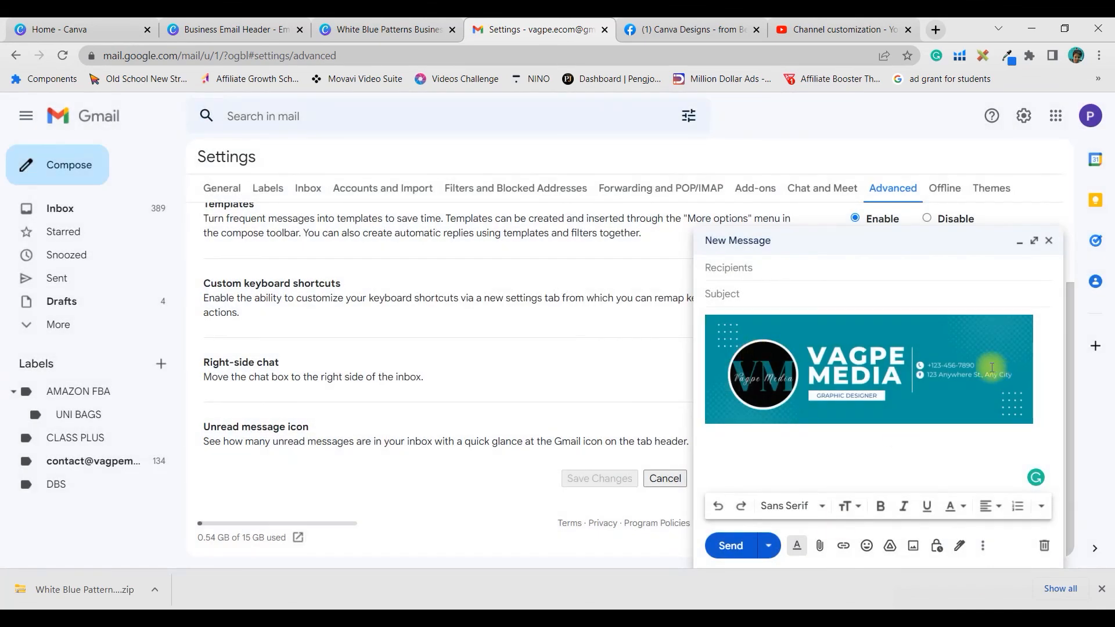